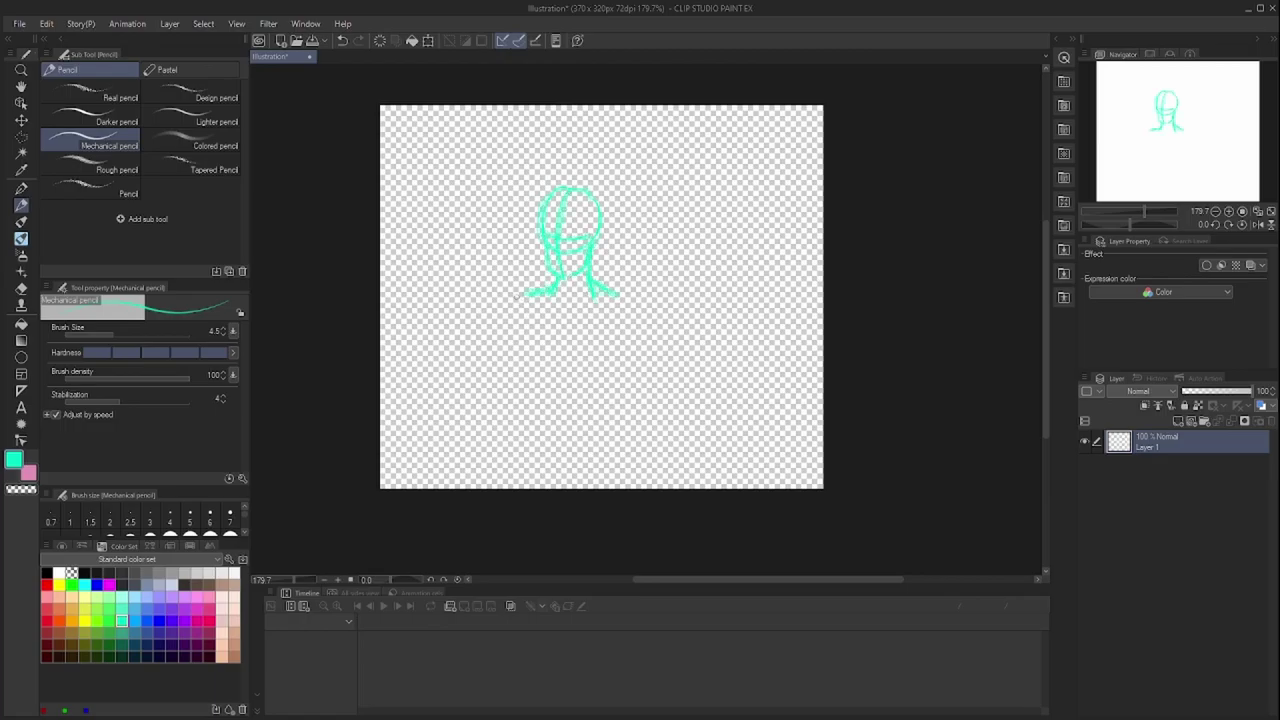
Move the head-and-shoulders sketch further right on the canvas with a transform
{"action": "key", "text": "ctrl+t"}
{"action": "left_click_drag", "start_coordinate": [560, 300], "coordinate": [635, 295]}
{"action": "key", "text": "Return"}
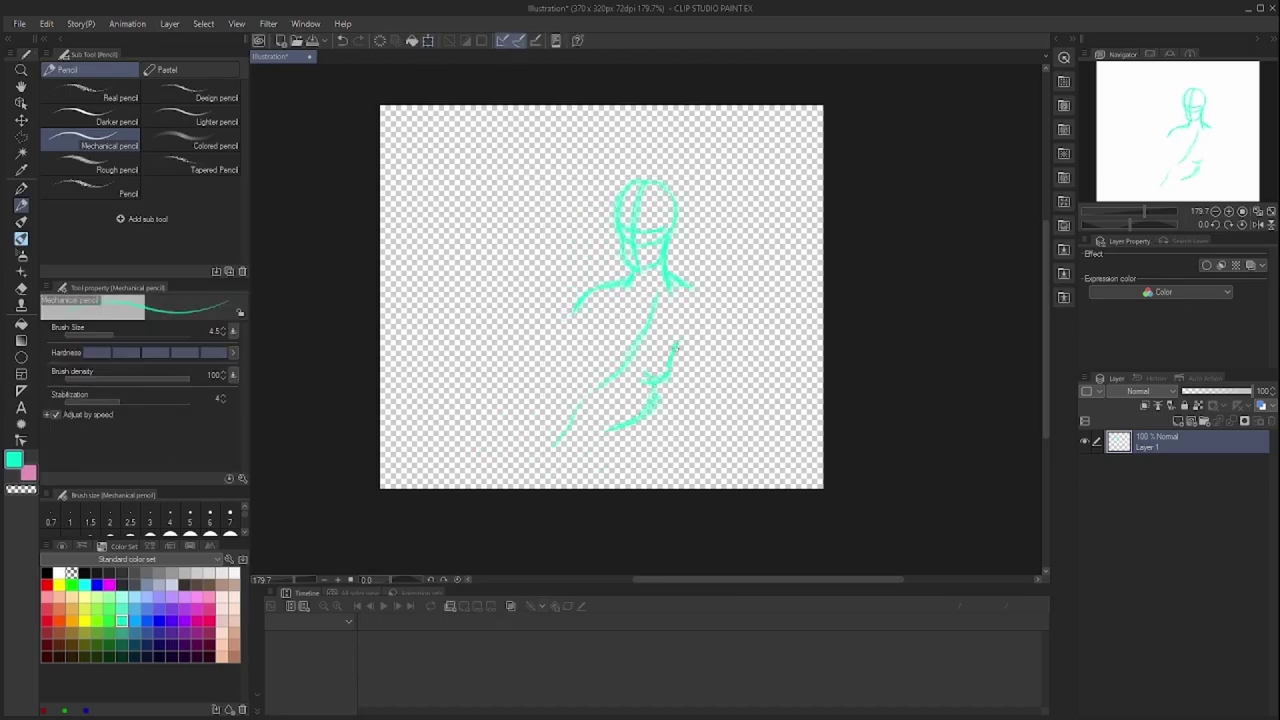
{"action": "left_click_drag", "start_coordinate": [400, 380], "coordinate": [515, 440]}
{"action": "key", "text": "ctrl+z"}
{"action": "key", "text": "ctrl+z"}
{"action": "key", "text": "ctrl+z"}
{"action": "key", "text": "ctrl+z"}
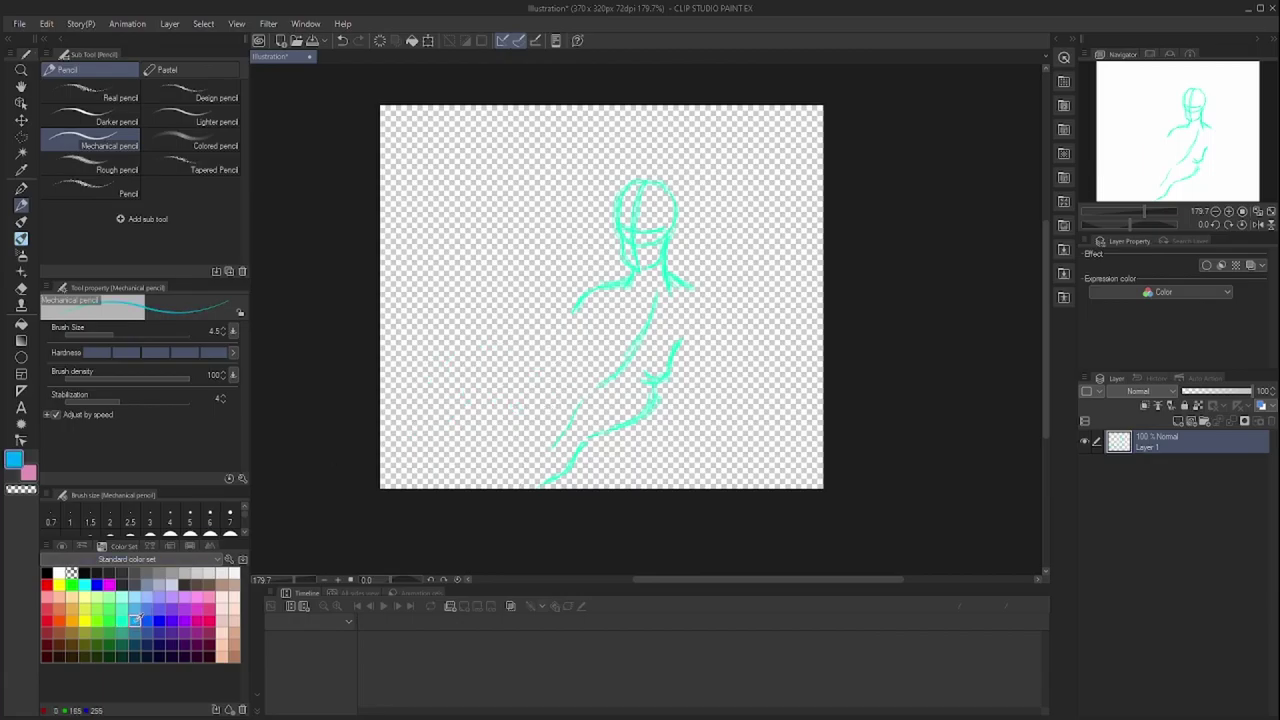
Retrace the shoulders in bright blue and sketch the couch's backrest edge on both sides of the figure
{"action": "left_click", "coordinate": [134, 620]}
{"action": "left_click_drag", "start_coordinate": [632, 276], "coordinate": [572, 312]}
{"action": "left_click_drag", "start_coordinate": [666, 266], "coordinate": [696, 292]}
{"action": "left_click_drag", "start_coordinate": [554, 312], "coordinate": [392, 316]}
{"action": "left_click_drag", "start_coordinate": [714, 304], "coordinate": [812, 298]}
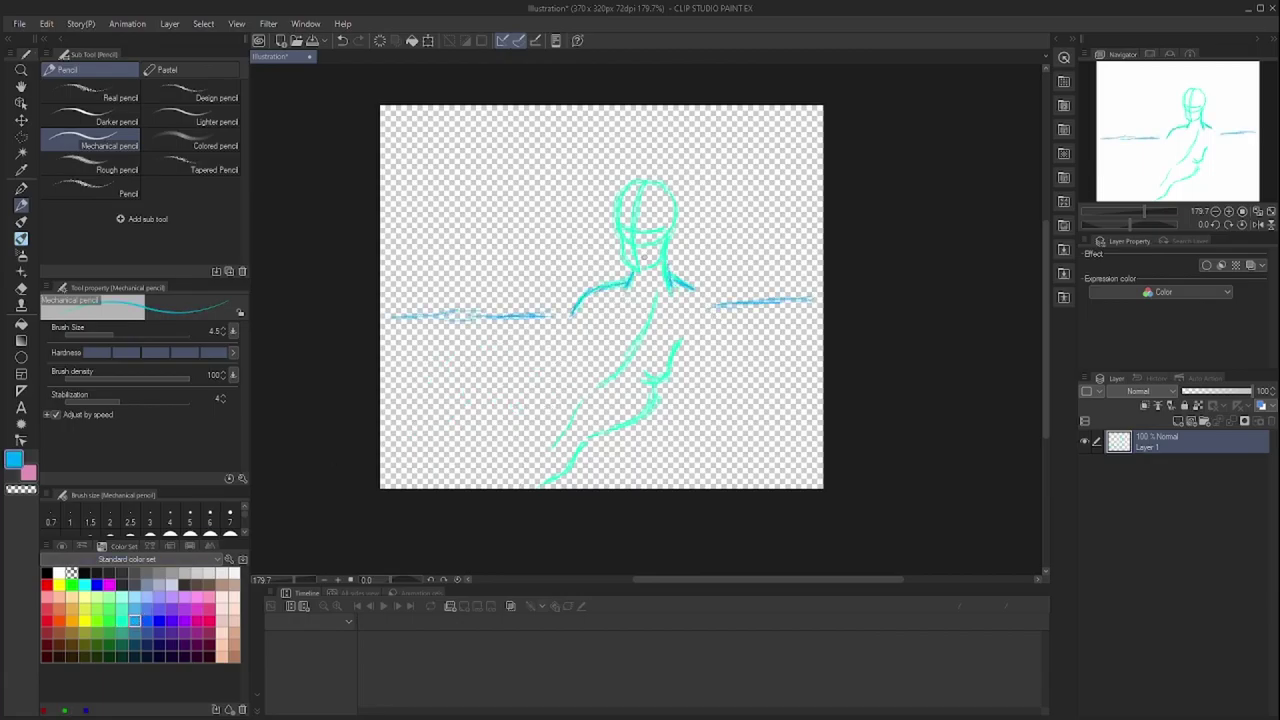
Retrace the head outline, face centre line and jaw in bright blue
{"action": "left_click_drag", "start_coordinate": [640, 184], "coordinate": [634, 252]}
{"action": "left_click_drag", "start_coordinate": [646, 246], "coordinate": [664, 266]}
{"action": "mouse_move", "coordinate": [622, 190]}
{"action": "left_mouse_down"}
{"action": "mouse_move", "coordinate": [616, 240]}
{"action": "mouse_move", "coordinate": [674, 196]}
{"action": "left_mouse_up"}
{"action": "left_click_drag", "start_coordinate": [676, 194], "coordinate": [664, 244]}
Sketch the two horizontal edges of the couch seat on both sides of the figure
{"action": "left_click_drag", "start_coordinate": [382, 390], "coordinate": [545, 380]}
{"action": "left_click_drag", "start_coordinate": [690, 378], "coordinate": [820, 374]}
{"action": "left_click_drag", "start_coordinate": [390, 432], "coordinate": [555, 428]}
{"action": "left_click_drag", "start_coordinate": [658, 422], "coordinate": [820, 418]}
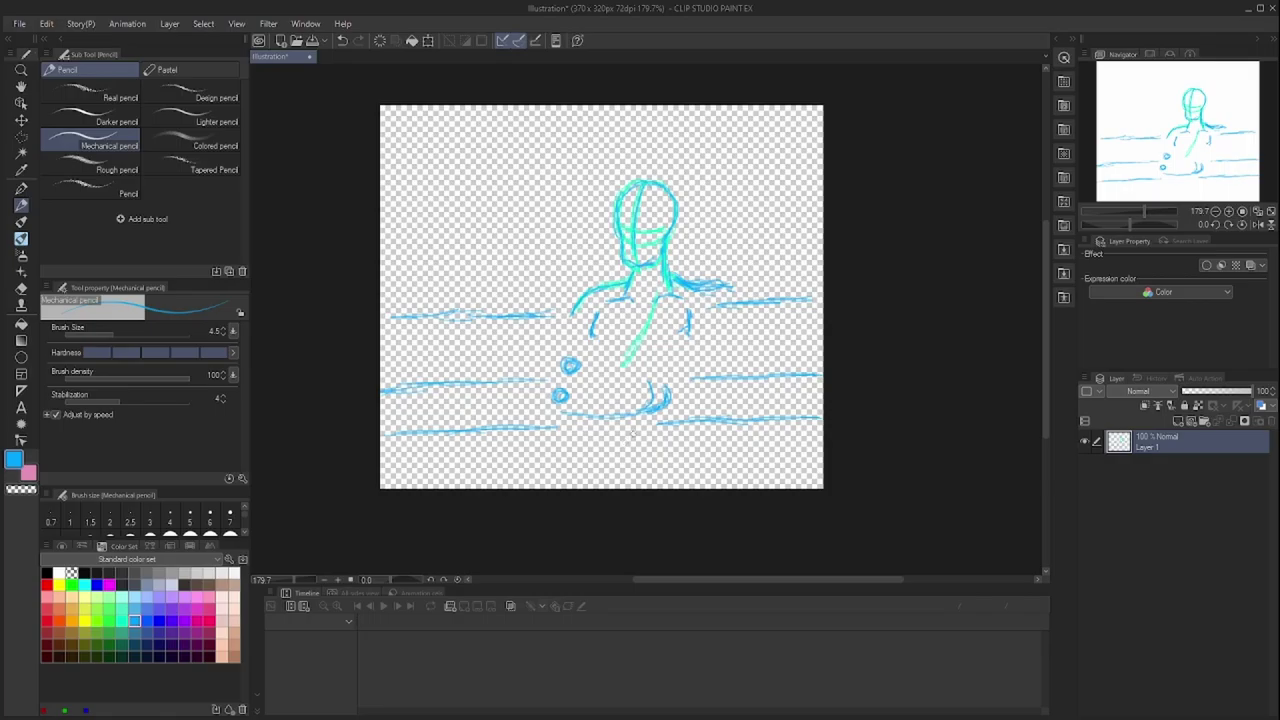
Sketch the figure's crossed legs, building the thighs, knees and shins down to the canvas edge
{"action": "mouse_move", "coordinate": [600, 410]}
{"action": "left_mouse_down"}
{"action": "mouse_move", "coordinate": [645, 388]}
{"action": "mouse_move", "coordinate": [672, 392]}
{"action": "mouse_move", "coordinate": [645, 398]}
{"action": "left_mouse_up"}
{"action": "left_click_drag", "start_coordinate": [557, 427], "coordinate": [500, 470]}
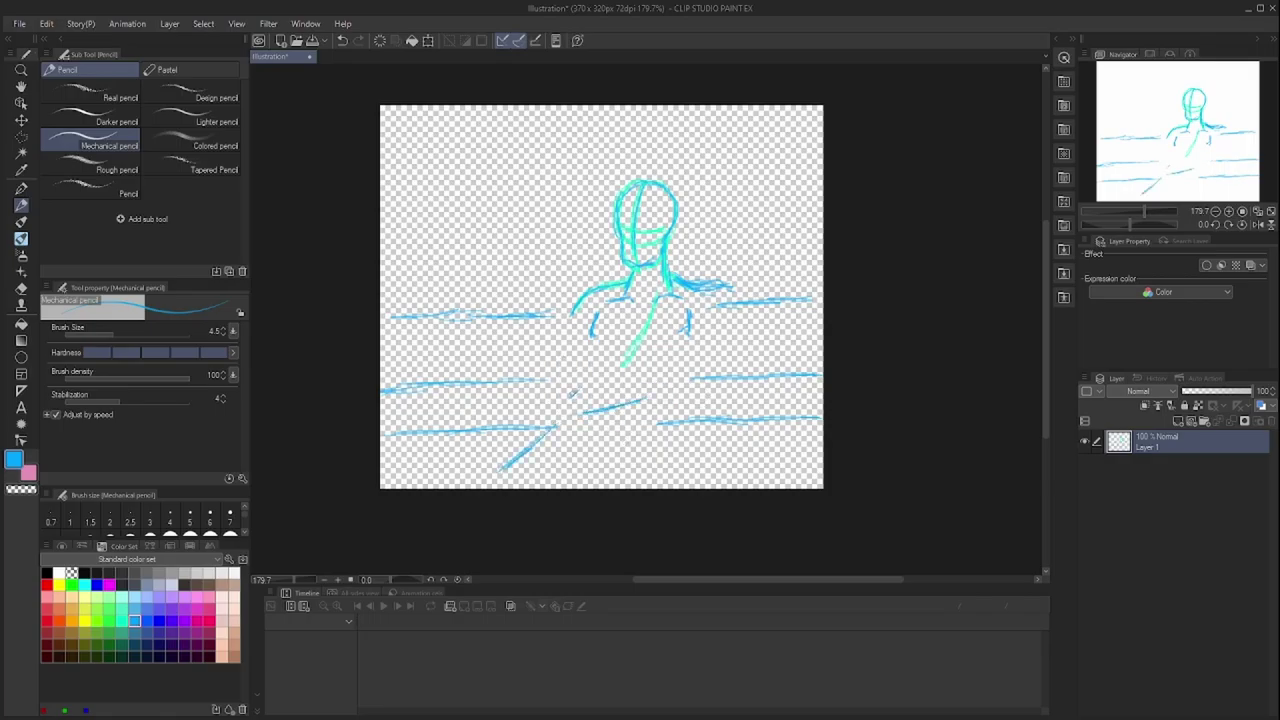
{"action": "left_click_drag", "start_coordinate": [572, 388], "coordinate": [570, 392]}
{"action": "left_click_drag", "start_coordinate": [575, 400], "coordinate": [608, 452]}
{"action": "mouse_move", "coordinate": [604, 450]}
{"action": "left_mouse_down"}
{"action": "mouse_move", "coordinate": [632, 458]}
{"action": "mouse_move", "coordinate": [618, 462]}
{"action": "left_mouse_up"}
{"action": "left_click_drag", "start_coordinate": [608, 458], "coordinate": [646, 481]}
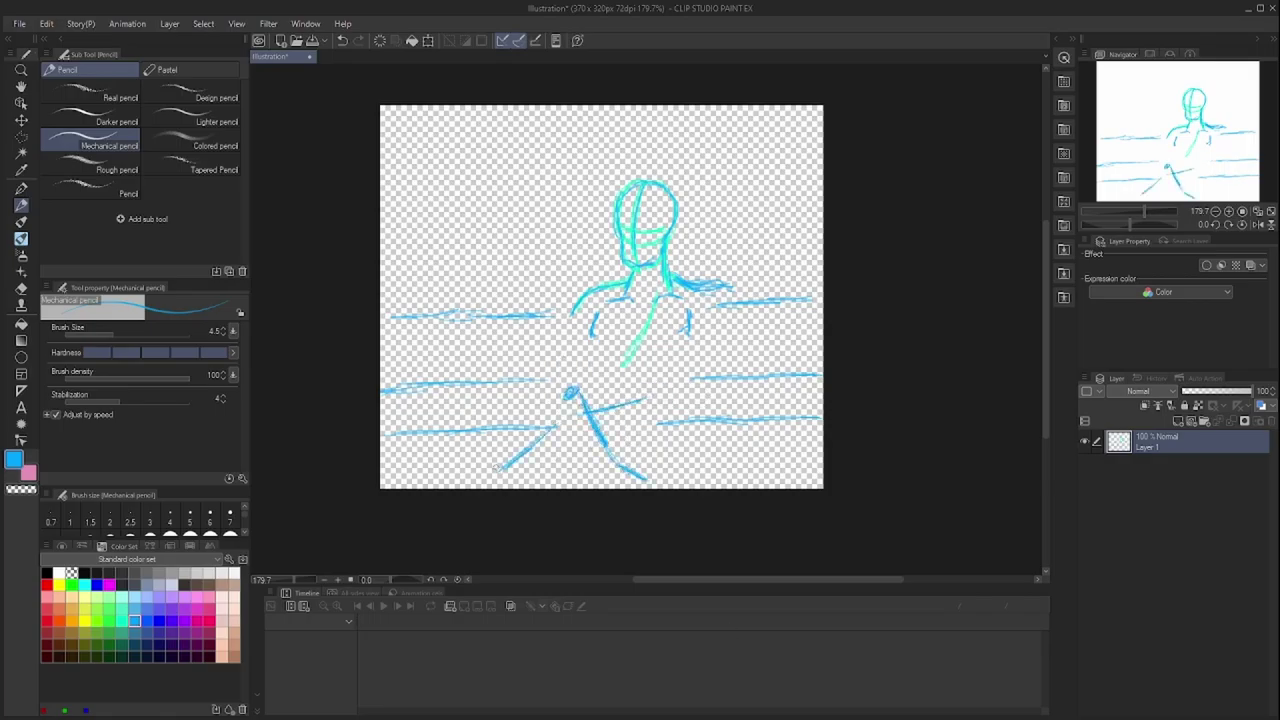
{"action": "mouse_move", "coordinate": [552, 395]}
{"action": "left_mouse_down"}
{"action": "mouse_move", "coordinate": [590, 381]}
{"action": "mouse_move", "coordinate": [595, 393]}
{"action": "mouse_move", "coordinate": [562, 424]}
{"action": "mouse_move", "coordinate": [668, 486]}
{"action": "left_mouse_up"}
{"action": "left_click_drag", "start_coordinate": [570, 442], "coordinate": [510, 484]}
{"action": "left_click_drag", "start_coordinate": [544, 420], "coordinate": [472, 488]}
Sketch the lap folds, the side of the torso and the arm resting along the couch backrest
{"action": "mouse_move", "coordinate": [618, 426]}
{"action": "left_mouse_down"}
{"action": "mouse_move", "coordinate": [666, 412]}
{"action": "mouse_move", "coordinate": [640, 420]}
{"action": "left_mouse_up"}
{"action": "left_click_drag", "start_coordinate": [604, 398], "coordinate": [630, 384]}
{"action": "left_click_drag", "start_coordinate": [688, 326], "coordinate": [672, 398]}
{"action": "left_click_drag", "start_coordinate": [700, 292], "coordinate": [756, 288]}
{"action": "key", "text": "ctrl+z"}
{"action": "left_click_drag", "start_coordinate": [668, 279], "coordinate": [718, 291]}
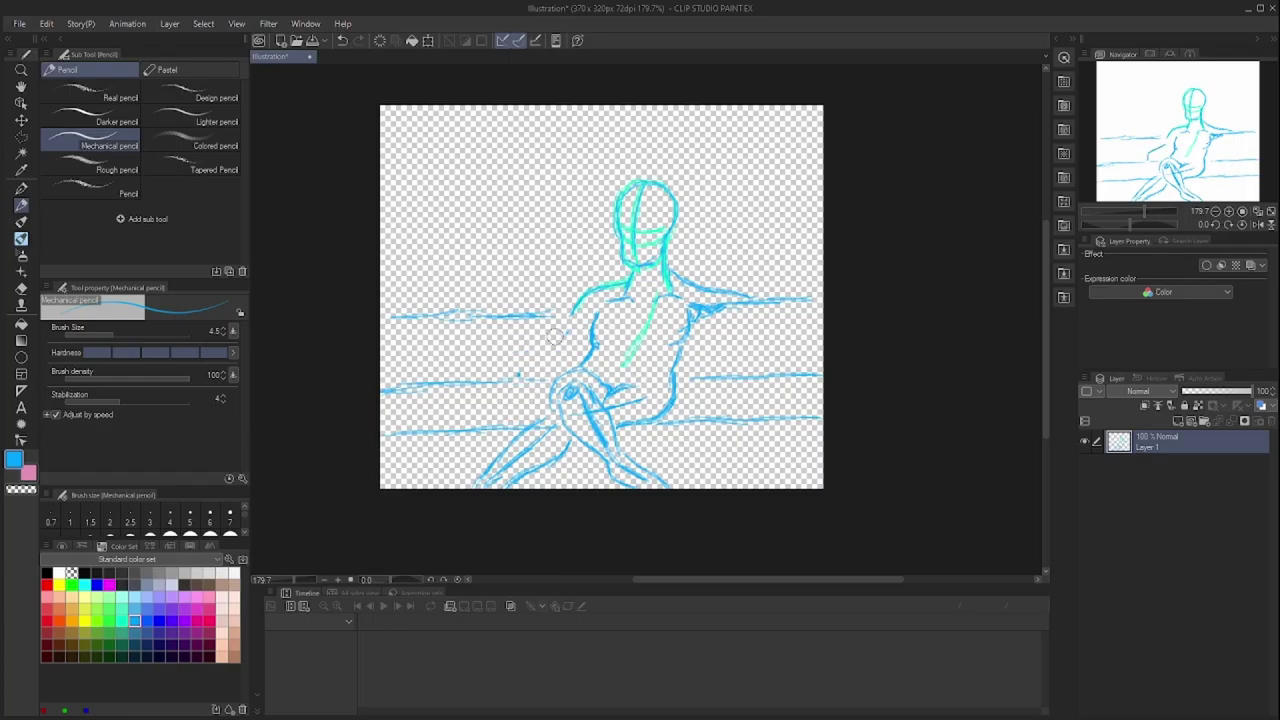
Extend the couch backrest to the figure and sketch the cushion divisions and lower seat edge
{"action": "mouse_move", "coordinate": [533, 314]}
{"action": "left_mouse_down"}
{"action": "mouse_move", "coordinate": [533, 380]}
{"action": "mouse_move", "coordinate": [594, 310]}
{"action": "left_mouse_up"}
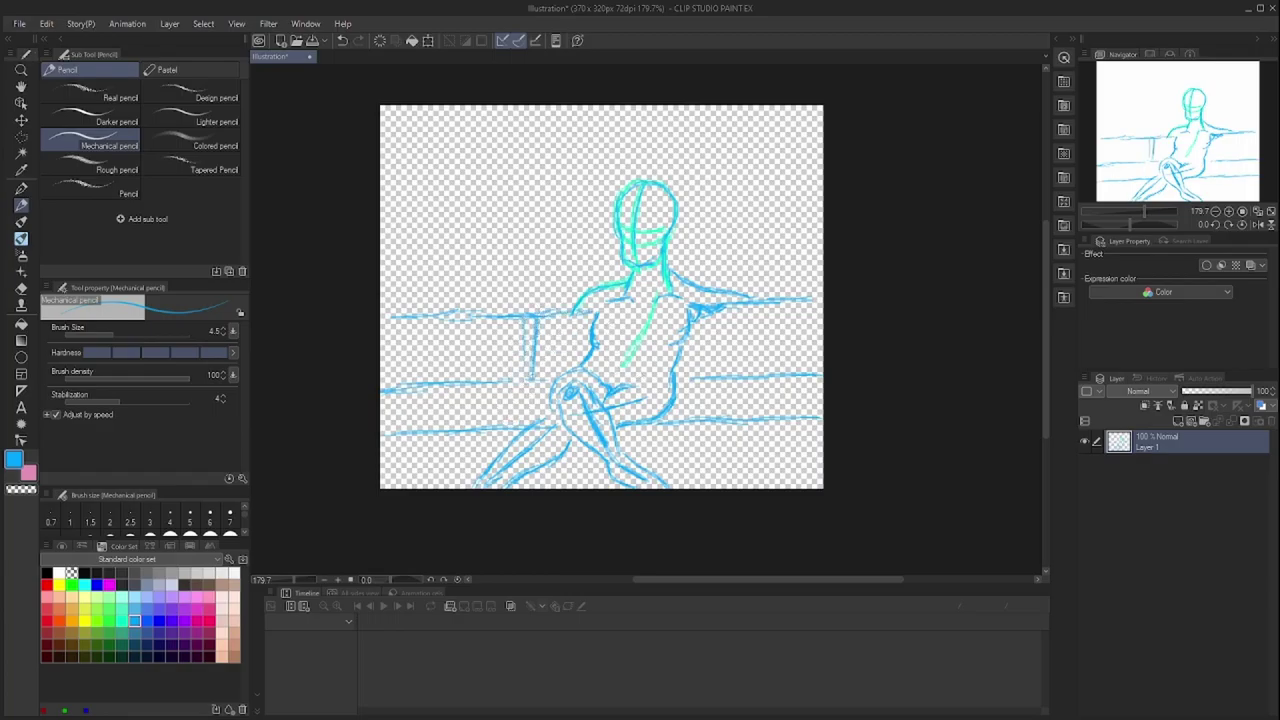
{"action": "left_click_drag", "start_coordinate": [385, 433], "coordinate": [480, 430]}
{"action": "left_click_drag", "start_coordinate": [383, 461], "coordinate": [470, 458]}
{"action": "left_click_drag", "start_coordinate": [505, 360], "coordinate": [585, 330]}
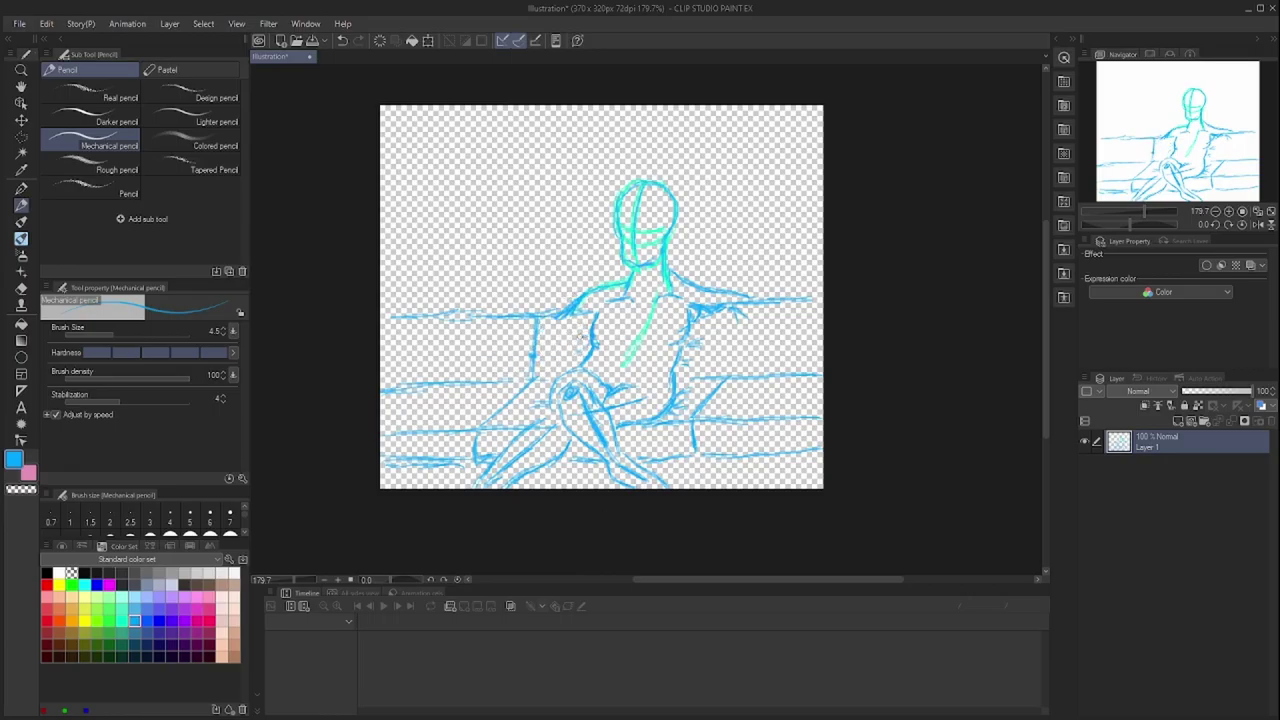
Sketch a cocktail glass in dark blue on a new layer and transform it into place beside the figure
{"action": "left_click", "coordinate": [135, 631]}
{"action": "key", "text": "ctrl+shift+n"}
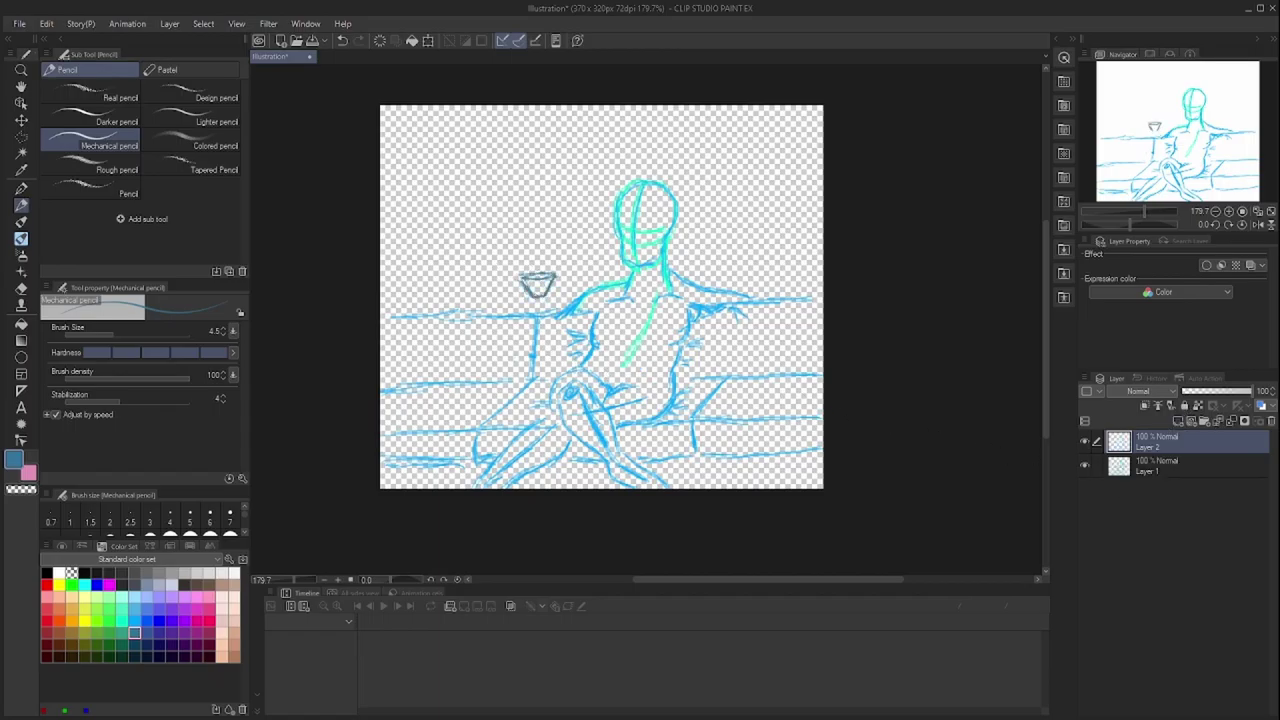
{"action": "mouse_move", "coordinate": [523, 328]}
{"action": "left_mouse_down"}
{"action": "mouse_move", "coordinate": [550, 326]}
{"action": "mouse_move", "coordinate": [523, 285]}
{"action": "left_mouse_up"}
{"action": "key", "text": "ctrl+t"}
{"action": "key", "text": "Return"}
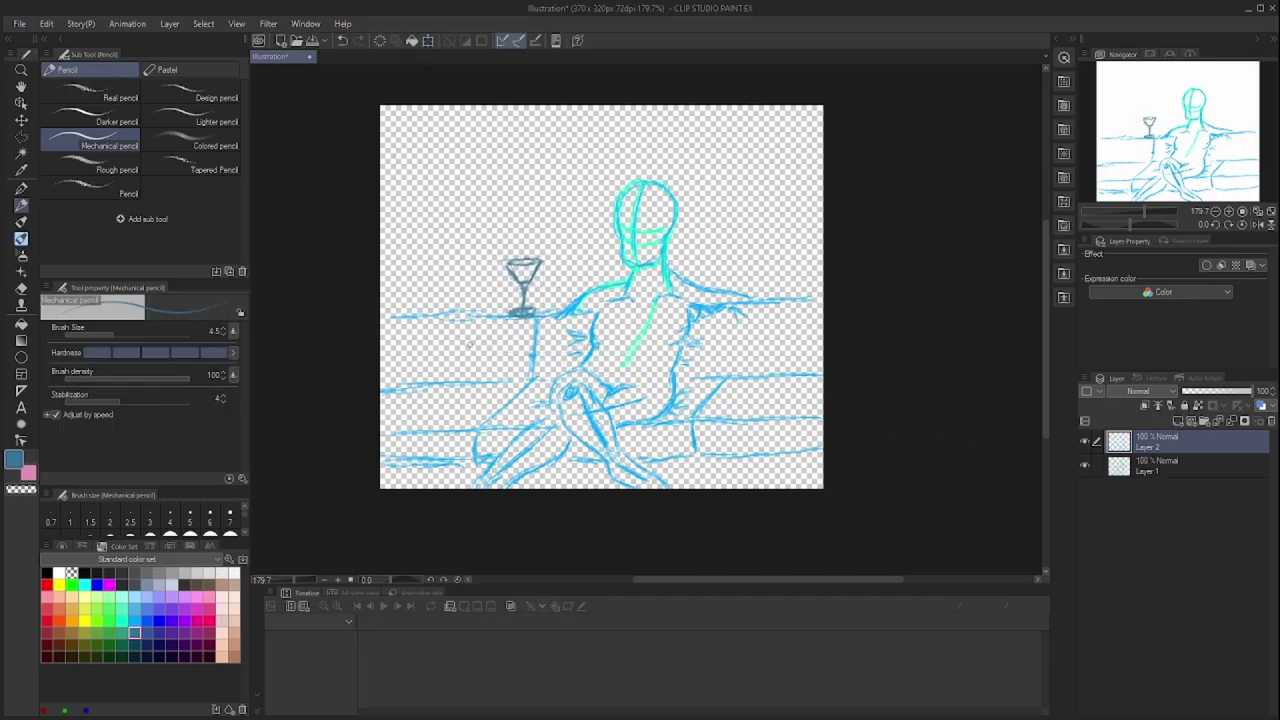
Add a layer above Layer 1 and sketch the raised forearm and hand holding the glass in bright blue
{"action": "left_click", "coordinate": [134, 620]}
{"action": "left_click", "coordinate": [1140, 467]}
{"action": "key", "text": "ctrl+shift+n"}
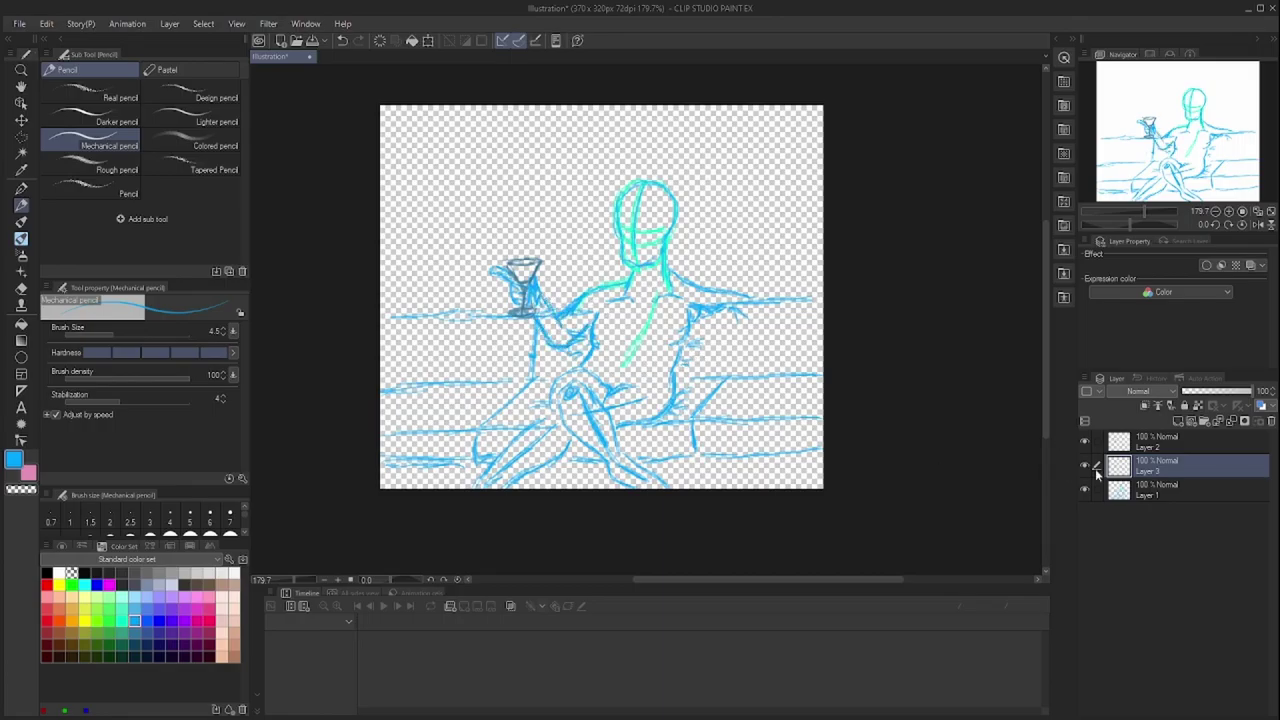
Sketch the shirt collar and the neckerchief bands around the neck in red on a new layer
{"action": "key", "text": "ctrl+shift+n"}
{"action": "left_click", "coordinate": [47, 607]}
{"action": "left_click_drag", "start_coordinate": [650, 290], "coordinate": [575, 370]}
{"action": "key", "text": "ctrl+z"}
{"action": "mouse_move", "coordinate": [671, 262]}
{"action": "left_mouse_down"}
{"action": "mouse_move", "coordinate": [681, 270]}
{"action": "mouse_move", "coordinate": [668, 324]}
{"action": "left_mouse_up"}
{"action": "left_click_drag", "start_coordinate": [606, 290], "coordinate": [630, 350]}
{"action": "left_click_drag", "start_coordinate": [621, 333], "coordinate": [629, 353]}
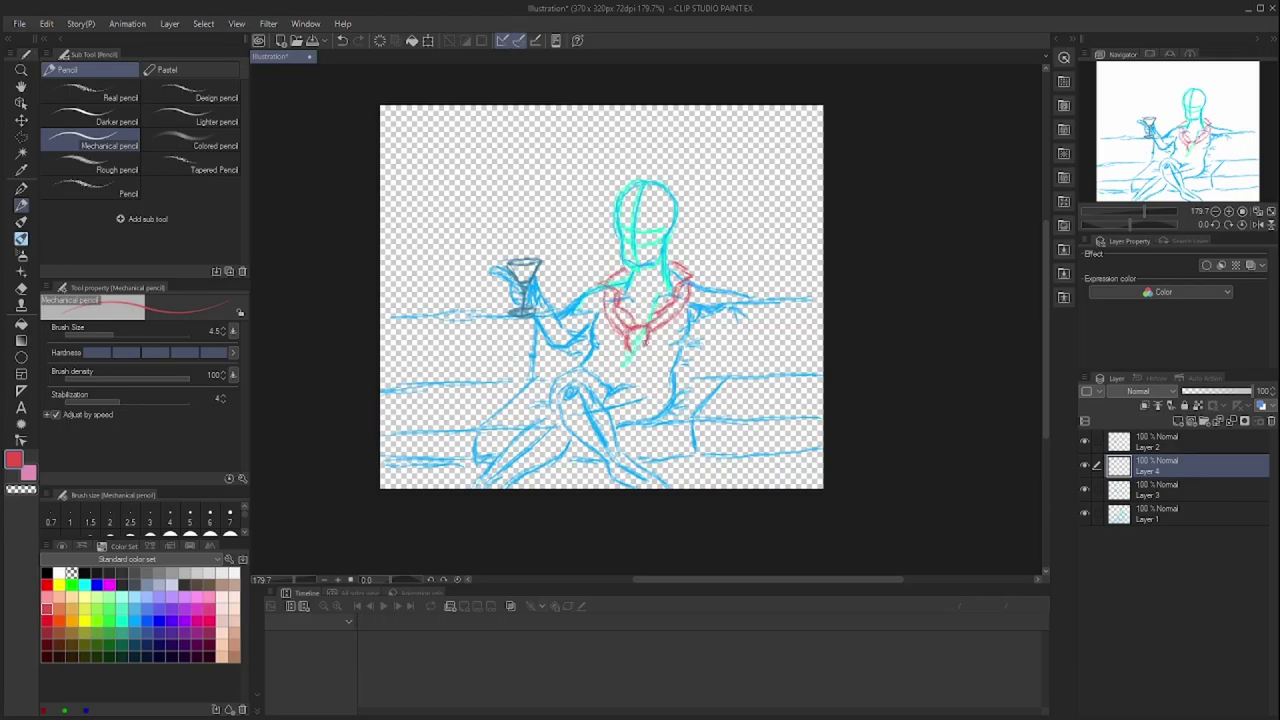
Undo the last neckerchief strokes and sketch its knot and hanging tail down the chest
{"action": "key", "text": "ctrl+z"}
{"action": "key", "text": "ctrl+z"}
{"action": "key", "text": "ctrl+z"}
{"action": "left_click_drag", "start_coordinate": [652, 334], "coordinate": [626, 372]}
{"action": "left_click_drag", "start_coordinate": [674, 320], "coordinate": [648, 344]}
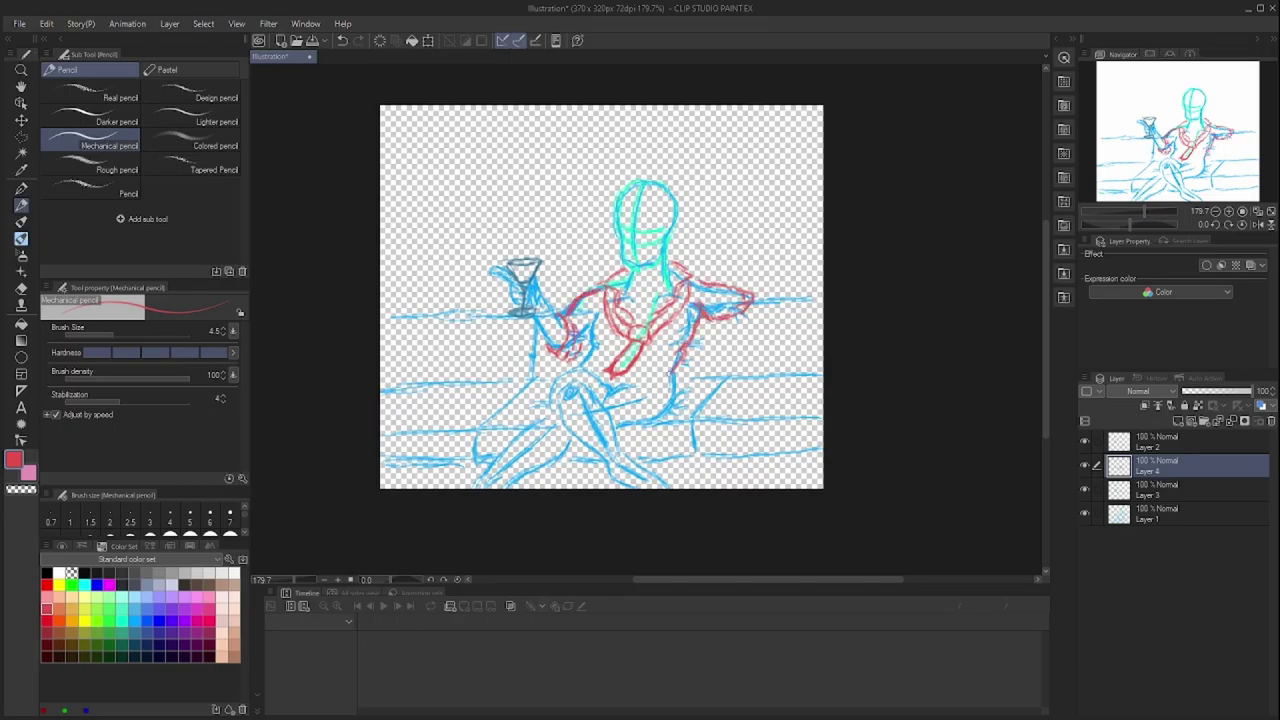
Sketch the waistline and trousers over the crossed legs in red
{"action": "left_click_drag", "start_coordinate": [648, 392], "coordinate": [578, 364]}
{"action": "left_click_drag", "start_coordinate": [556, 414], "coordinate": [608, 482]}
{"action": "mouse_move", "coordinate": [588, 384]}
{"action": "left_mouse_down"}
{"action": "mouse_move", "coordinate": [632, 472]}
{"action": "mouse_move", "coordinate": [592, 388]}
{"action": "left_mouse_up"}
{"action": "left_click_drag", "start_coordinate": [580, 378], "coordinate": [552, 410]}
{"action": "mouse_move", "coordinate": [1085, 488]}
{"action": "left_mouse_down"}
{"action": "mouse_move", "coordinate": [1087, 510]}
{"action": "mouse_move", "coordinate": [1085, 488]}
{"action": "left_mouse_up"}
{"action": "mouse_move", "coordinate": [582, 442]}
{"action": "left_mouse_down"}
{"action": "mouse_move", "coordinate": [522, 486]}
{"action": "mouse_move", "coordinate": [476, 484]}
{"action": "mouse_move", "coordinate": [552, 408]}
{"action": "left_mouse_up"}
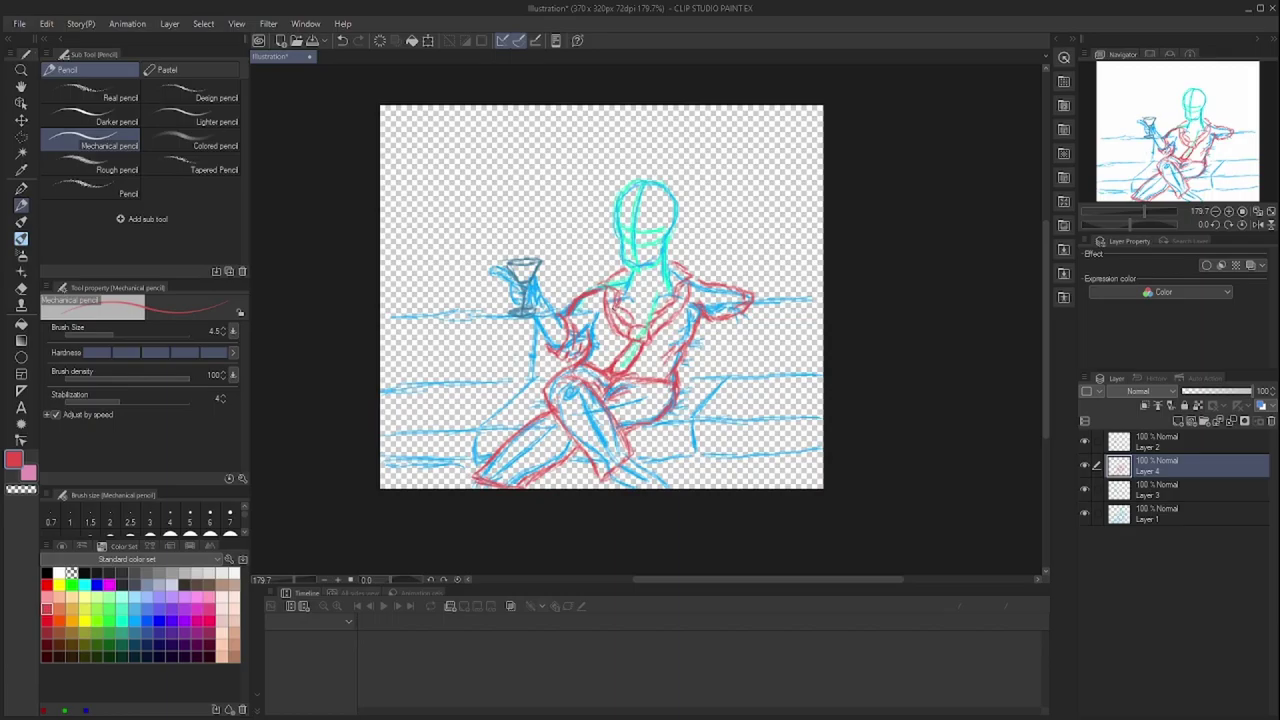
Choose dark red and add a new layer above the red clothing sketch
{"action": "left_click", "coordinate": [102, 608]}
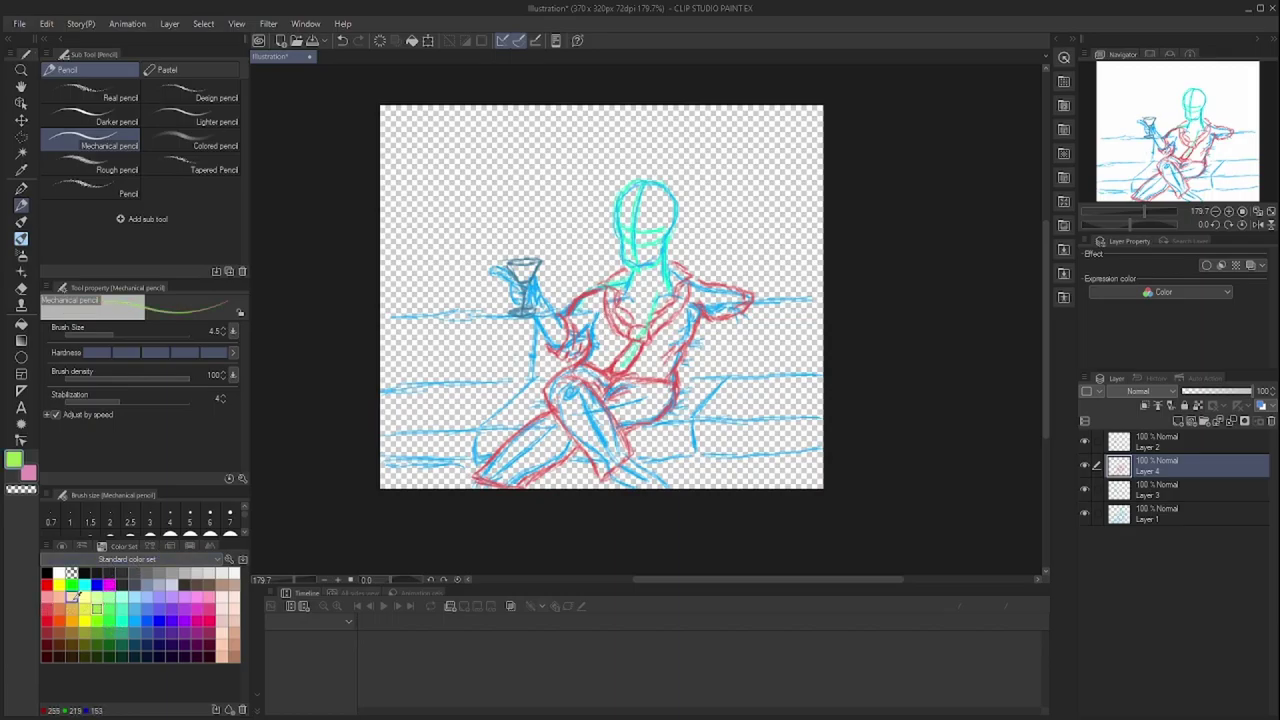
{"action": "left_click", "coordinate": [46, 632]}
{"action": "key", "text": "ctrl+shift+n"}
Add a layer beneath all the others and fill it with light grey
{"action": "scroll", "coordinate": [640, 220], "scroll_direction": "up", "scroll_amount": 5}
{"action": "left_click", "coordinate": [1173, 418]}
{"action": "left_click", "coordinate": [1225, 421]}
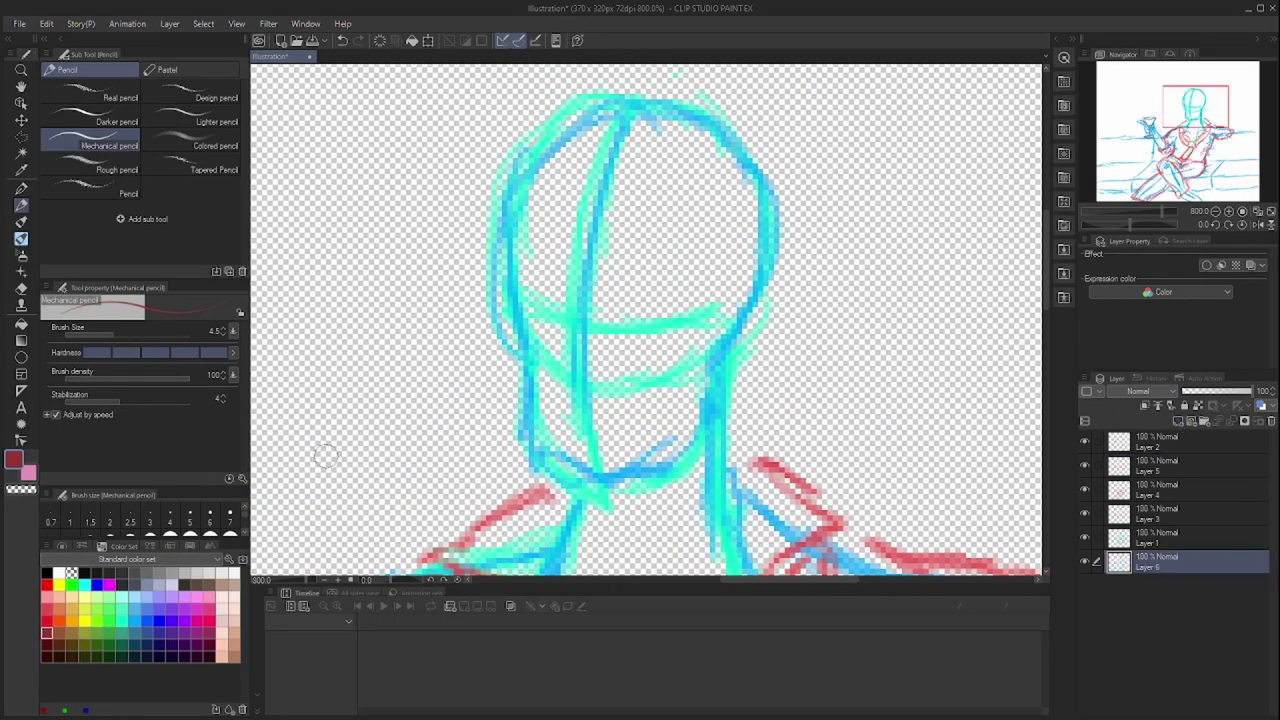
{"action": "key", "text": "g"}
{"action": "left_click", "coordinate": [329, 451]}
{"action": "key", "text": "p"}
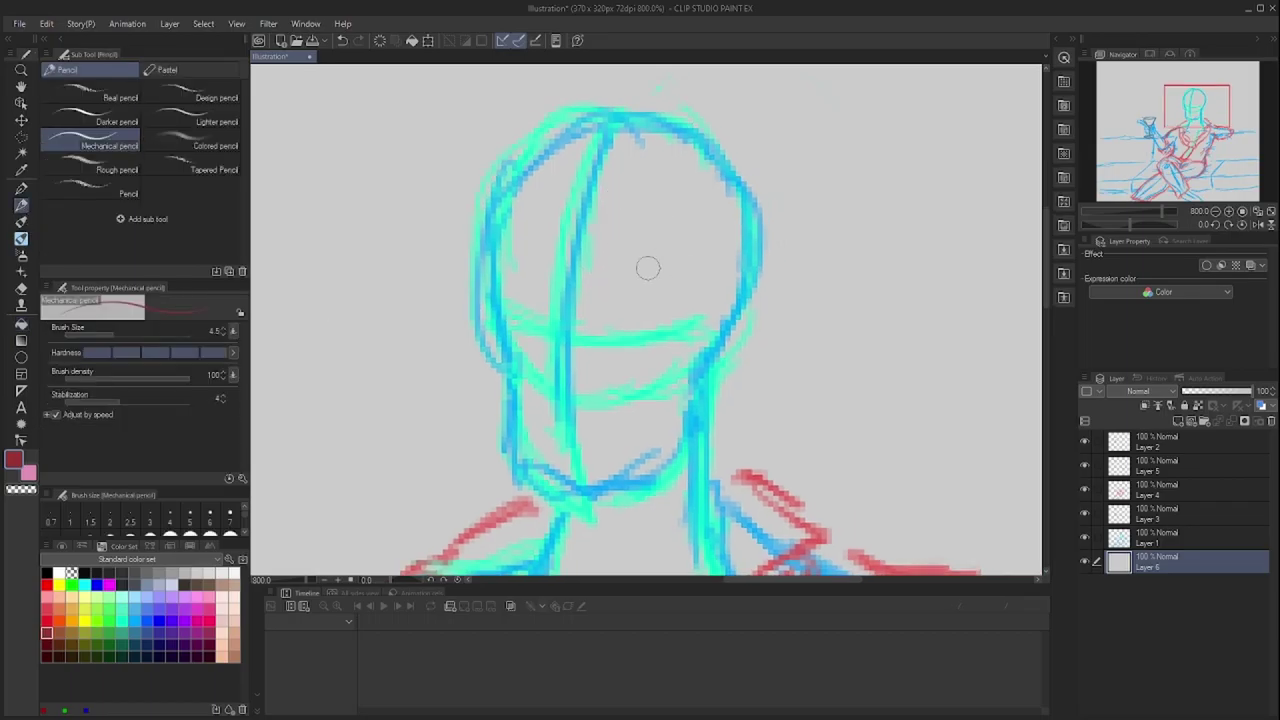
Sketch the nose, lips, eyebrow and closed eye in dark red on Layer 5
{"action": "left_click", "coordinate": [1155, 466]}
{"action": "mouse_move", "coordinate": [561, 298]}
{"action": "left_mouse_down"}
{"action": "mouse_move", "coordinate": [540, 368]}
{"action": "mouse_move", "coordinate": [606, 376]}
{"action": "left_mouse_up"}
{"action": "mouse_move", "coordinate": [552, 410]}
{"action": "left_mouse_down"}
{"action": "mouse_move", "coordinate": [645, 398]}
{"action": "mouse_move", "coordinate": [550, 430]}
{"action": "mouse_move", "coordinate": [575, 440]}
{"action": "mouse_move", "coordinate": [605, 425]}
{"action": "mouse_move", "coordinate": [560, 460]}
{"action": "mouse_move", "coordinate": [549, 413]}
{"action": "mouse_move", "coordinate": [600, 455]}
{"action": "mouse_move", "coordinate": [545, 420]}
{"action": "mouse_move", "coordinate": [605, 440]}
{"action": "mouse_move", "coordinate": [582, 415]}
{"action": "left_mouse_up"}
{"action": "mouse_move", "coordinate": [590, 285]}
{"action": "left_mouse_down"}
{"action": "mouse_move", "coordinate": [686, 251]}
{"action": "mouse_move", "coordinate": [640, 238]}
{"action": "left_mouse_up"}
{"action": "left_click_drag", "start_coordinate": [512, 250], "coordinate": [555, 255]}
Lasso the smaller eye near the face's outer edge and adjust its placement with a transform
{"action": "left_click", "coordinate": [21, 136]}
{"action": "left_click_drag", "start_coordinate": [470, 225], "coordinate": [590, 300]}
{"action": "key", "text": "ctrl+t"}
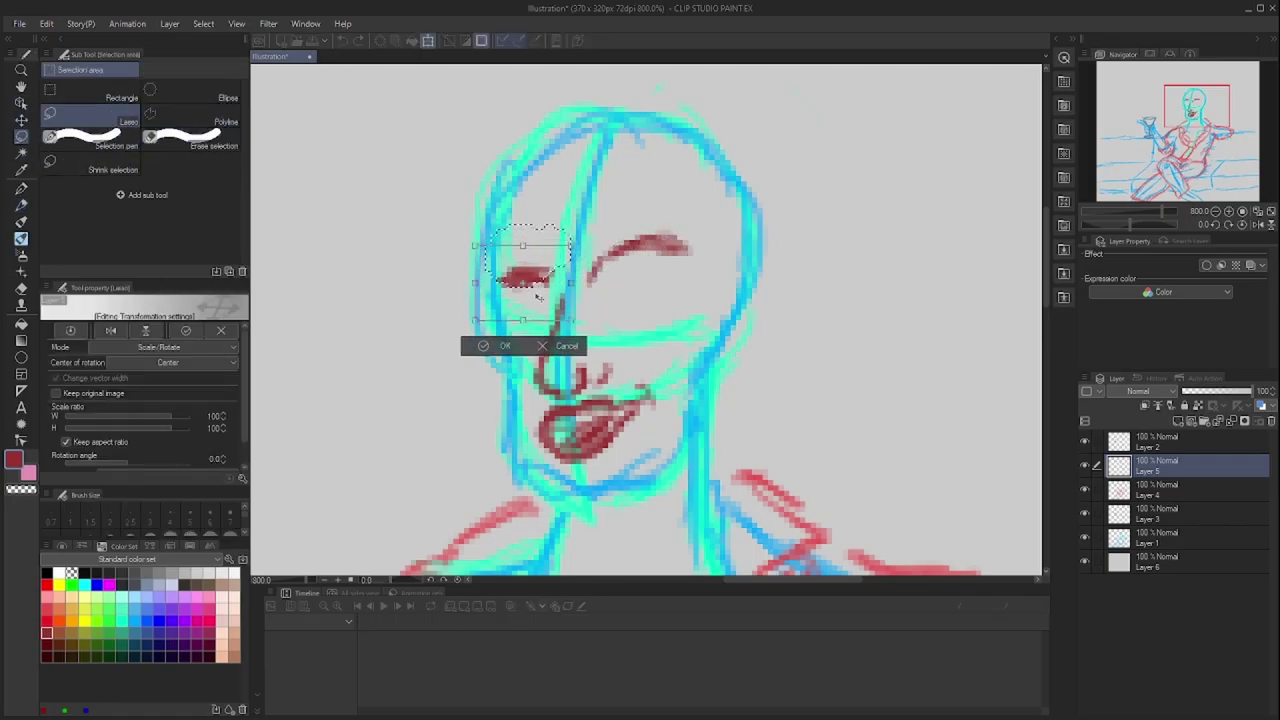
{"action": "left_click_drag", "start_coordinate": [525, 250], "coordinate": [520, 272]}
{"action": "key", "text": "Return"}
{"action": "key", "text": "ctrl+d"}
Shade the eye area beneath the arched eyebrow in dark red, undoing the stray last stroke
{"action": "key", "text": "p"}
{"action": "mouse_move", "coordinate": [598, 314]}
{"action": "left_mouse_down"}
{"action": "mouse_move", "coordinate": [640, 300]}
{"action": "mouse_move", "coordinate": [680, 310]}
{"action": "mouse_move", "coordinate": [600, 318]}
{"action": "left_mouse_up"}
{"action": "left_click_drag", "start_coordinate": [695, 270], "coordinate": [690, 232]}
{"action": "key", "text": "ctrl+z"}
Sketch the fringe sweeping over the forehead in dark blue on a new layer
{"action": "key", "text": "ctrl+shift+n"}
{"action": "left_click", "coordinate": [134, 632]}
{"action": "left_click_drag", "start_coordinate": [580, 90], "coordinate": [460, 205]}
{"action": "mouse_move", "coordinate": [470, 155]}
{"action": "left_mouse_down"}
{"action": "mouse_move", "coordinate": [505, 245]}
{"action": "mouse_move", "coordinate": [515, 170]}
{"action": "mouse_move", "coordinate": [590, 130]}
{"action": "mouse_move", "coordinate": [575, 185]}
{"action": "left_mouse_up"}
{"action": "left_click_drag", "start_coordinate": [585, 80], "coordinate": [625, 105]}
{"action": "scroll", "coordinate": [620, 110], "scroll_direction": "down", "scroll_amount": 1}
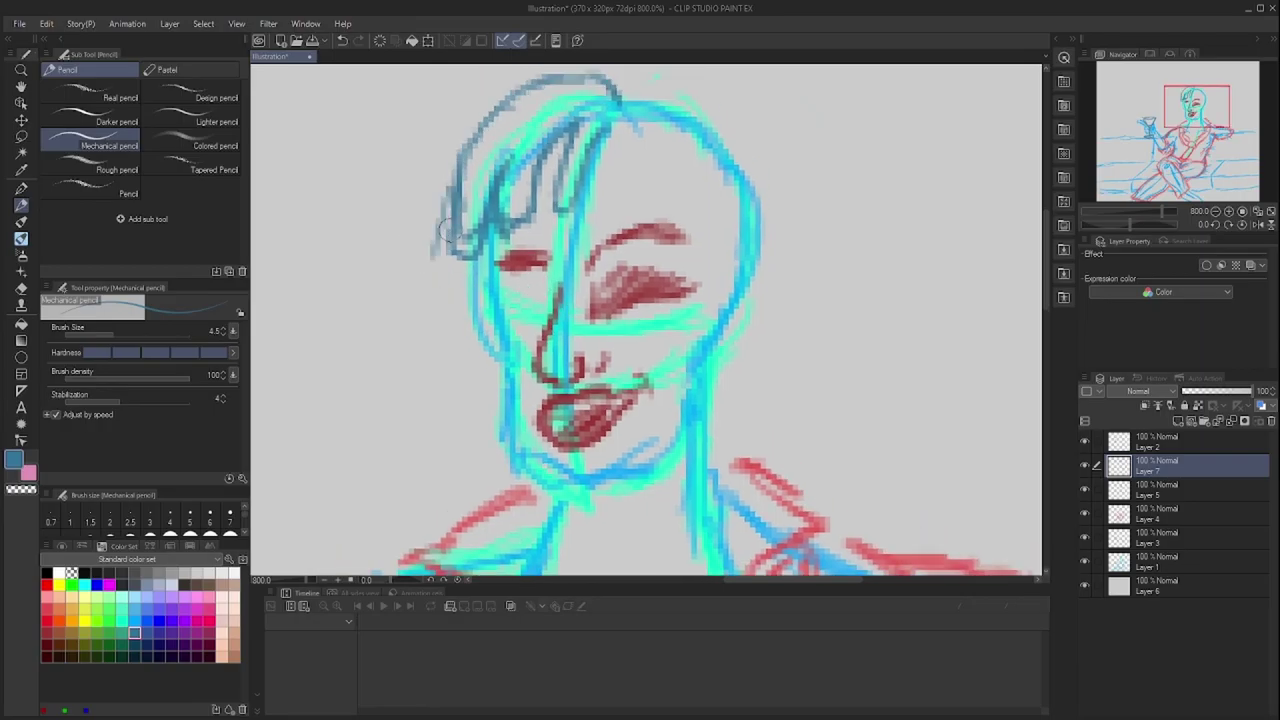
Sketch the long hair strands hanging beside the cheek down to the shoulder
{"action": "left_click_drag", "start_coordinate": [440, 200], "coordinate": [430, 380]}
{"action": "left_click_drag", "start_coordinate": [445, 300], "coordinate": [460, 440]}
{"action": "left_click_drag", "start_coordinate": [472, 383], "coordinate": [480, 505]}
Hatch the shaved hair area on the opposite side of the head in dark blue
{"action": "mouse_move", "coordinate": [612, 150]}
{"action": "left_mouse_down"}
{"action": "mouse_move", "coordinate": [695, 210]}
{"action": "mouse_move", "coordinate": [724, 300]}
{"action": "left_mouse_up"}
{"action": "left_click_drag", "start_coordinate": [625, 120], "coordinate": [738, 215]}
{"action": "left_click_drag", "start_coordinate": [700, 165], "coordinate": [765, 285]}
{"action": "left_click_drag", "start_coordinate": [735, 180], "coordinate": [765, 290]}
{"action": "mouse_move", "coordinate": [625, 105]}
{"action": "left_mouse_down"}
{"action": "mouse_move", "coordinate": [745, 222]}
{"action": "mouse_move", "coordinate": [700, 165]}
{"action": "left_mouse_up"}
{"action": "left_click_drag", "start_coordinate": [678, 128], "coordinate": [732, 240]}
Add a new layer on top and group the sketch layers from Layer 2 down to Layer 1 into a folder
{"action": "key", "text": "ctrl+0"}
{"action": "key", "text": "alt+bracketleft"}
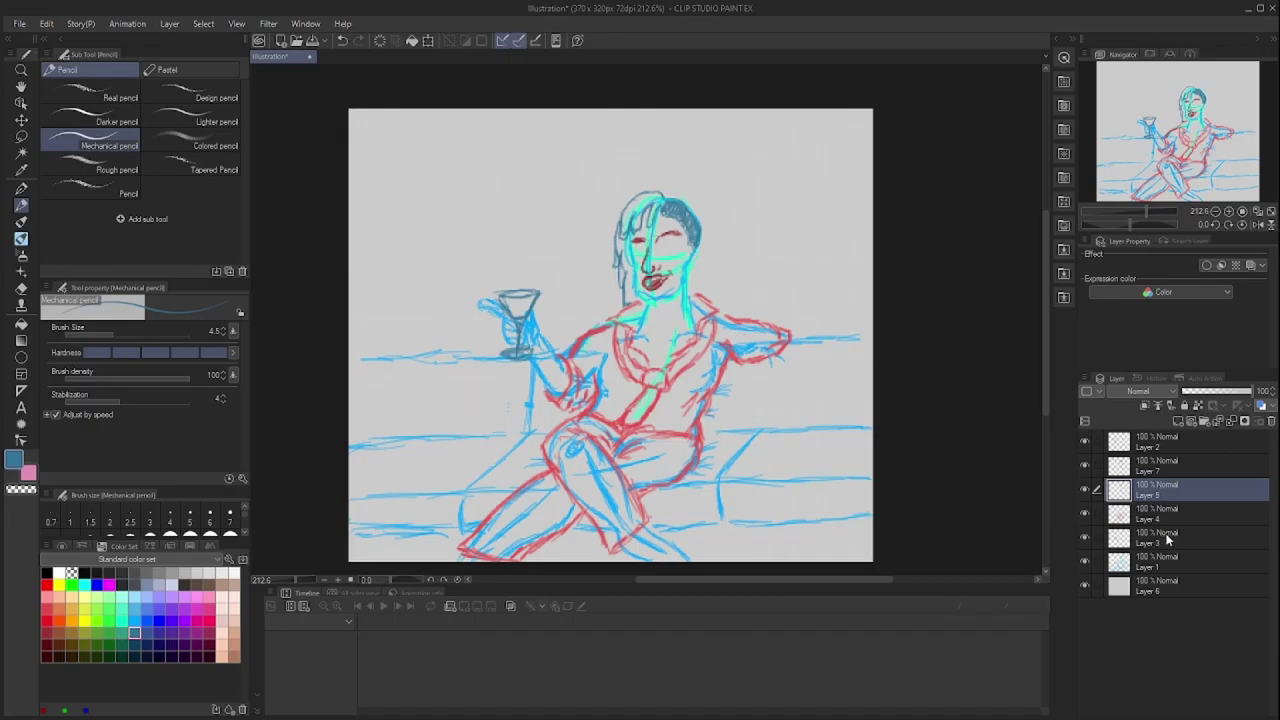
{"action": "left_click", "coordinate": [1168, 538]}
{"action": "left_click", "coordinate": [1140, 443]}
{"action": "key", "text": "ctrl+shift+n"}
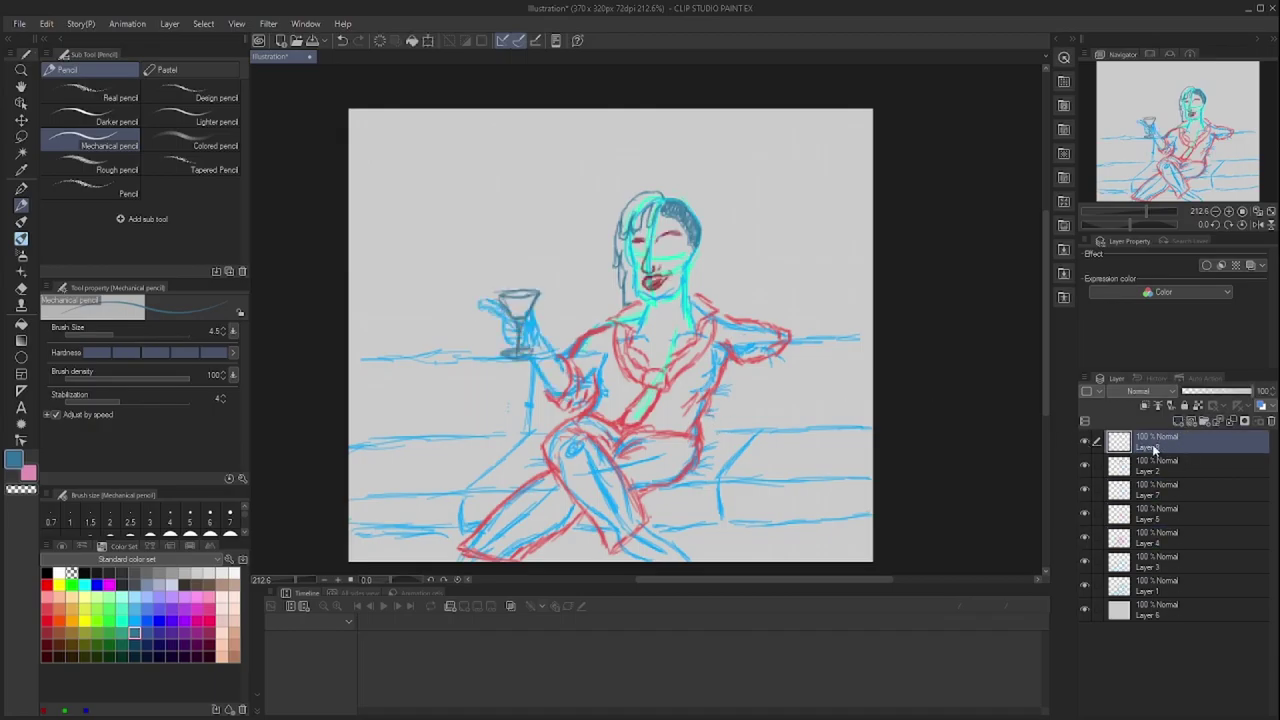
{"action": "left_click", "coordinate": [1150, 466]}
{"action": "left_click", "coordinate": [1160, 586], "text": "shift"}
{"action": "key", "text": "ctrl+g"}
Set up the G-pen at brush size 5.9 in dark grey on the new top layer, undoing the test strokes
{"action": "left_click", "coordinate": [1150, 442]}
{"action": "key", "text": "p"}
{"action": "left_click_drag", "start_coordinate": [592, 217], "coordinate": [563, 259]}
{"action": "key", "text": "ctrl+z"}
{"action": "left_click", "coordinate": [118, 335]}
{"action": "left_click", "coordinate": [134, 573]}
{"action": "mouse_move", "coordinate": [455, 285]}
{"action": "left_mouse_down"}
{"action": "mouse_move", "coordinate": [560, 192]}
{"action": "mouse_move", "coordinate": [572, 236]}
{"action": "left_mouse_up"}
{"action": "key", "text": "ctrl+z"}
Ink the fringe and the long side strands of the hair
{"action": "scroll", "coordinate": [679, 225], "scroll_direction": "up", "scroll_amount": 5}
{"action": "left_click_drag", "start_coordinate": [625, 160], "coordinate": [548, 238]}
{"action": "left_click_drag", "start_coordinate": [570, 162], "coordinate": [553, 172]}
{"action": "mouse_move", "coordinate": [626, 134]}
{"action": "left_mouse_down"}
{"action": "mouse_move", "coordinate": [497, 212]}
{"action": "mouse_move", "coordinate": [452, 362]}
{"action": "left_mouse_up"}
{"action": "left_click_drag", "start_coordinate": [505, 320], "coordinate": [485, 425]}
{"action": "left_click_drag", "start_coordinate": [520, 370], "coordinate": [505, 475]}
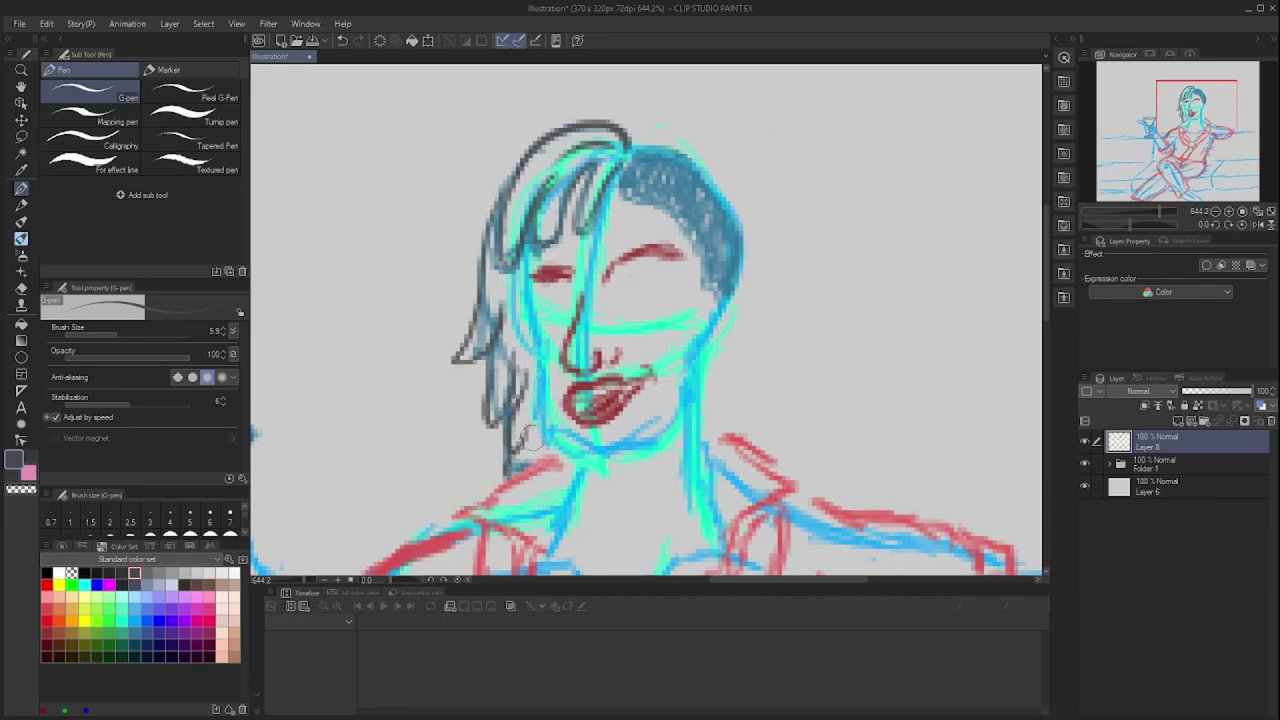
Ink the outline of the face, jaw and shaved side of the head
{"action": "mouse_move", "coordinate": [515, 252]}
{"action": "left_mouse_down"}
{"action": "mouse_move", "coordinate": [536, 355]}
{"action": "mouse_move", "coordinate": [680, 440]}
{"action": "mouse_move", "coordinate": [700, 170]}
{"action": "left_mouse_up"}
{"action": "key", "text": "ctrl+z"}
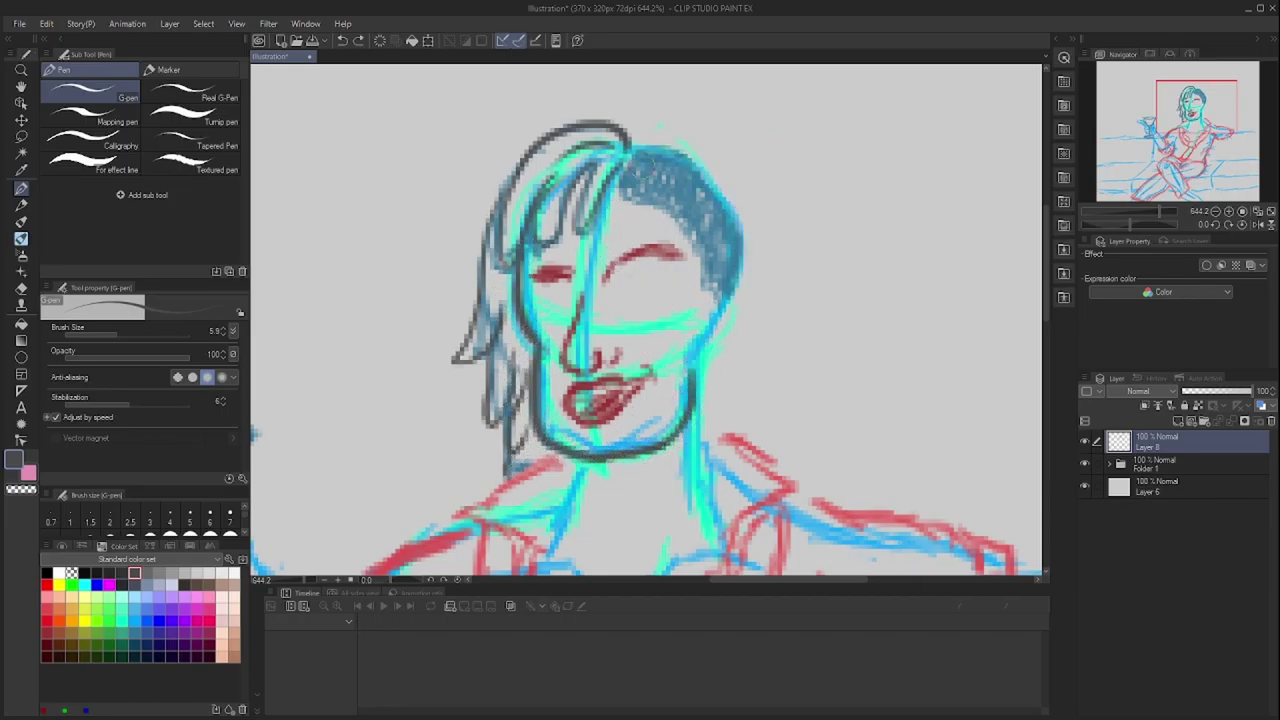
{"action": "left_click_drag", "start_coordinate": [628, 145], "coordinate": [705, 370]}
Ink the nose, nostrils, eyebrow, closed eye and lips
{"action": "left_click_drag", "start_coordinate": [585, 285], "coordinate": [566, 372]}
{"action": "left_click_drag", "start_coordinate": [605, 352], "coordinate": [628, 345]}
{"action": "left_click_drag", "start_coordinate": [605, 272], "coordinate": [688, 258]}
{"action": "left_click_drag", "start_coordinate": [532, 276], "coordinate": [568, 272]}
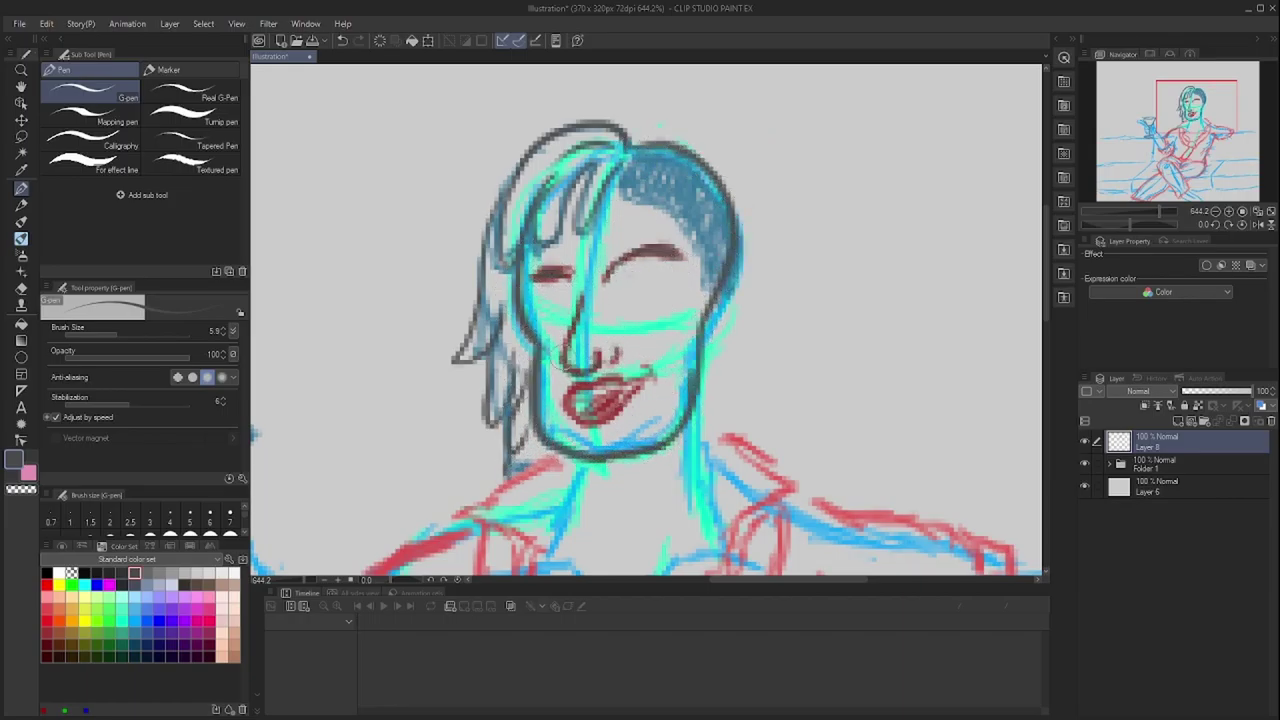
{"action": "scroll", "coordinate": [577, 400], "scroll_direction": "up", "scroll_amount": 5}
{"action": "left_click_drag", "start_coordinate": [540, 340], "coordinate": [690, 330]}
{"action": "mouse_move", "coordinate": [535, 370]}
{"action": "left_mouse_down"}
{"action": "mouse_move", "coordinate": [585, 415]}
{"action": "mouse_move", "coordinate": [755, 340]}
{"action": "mouse_move", "coordinate": [650, 440]}
{"action": "mouse_move", "coordinate": [620, 400]}
{"action": "mouse_move", "coordinate": [648, 418]}
{"action": "left_mouse_up"}
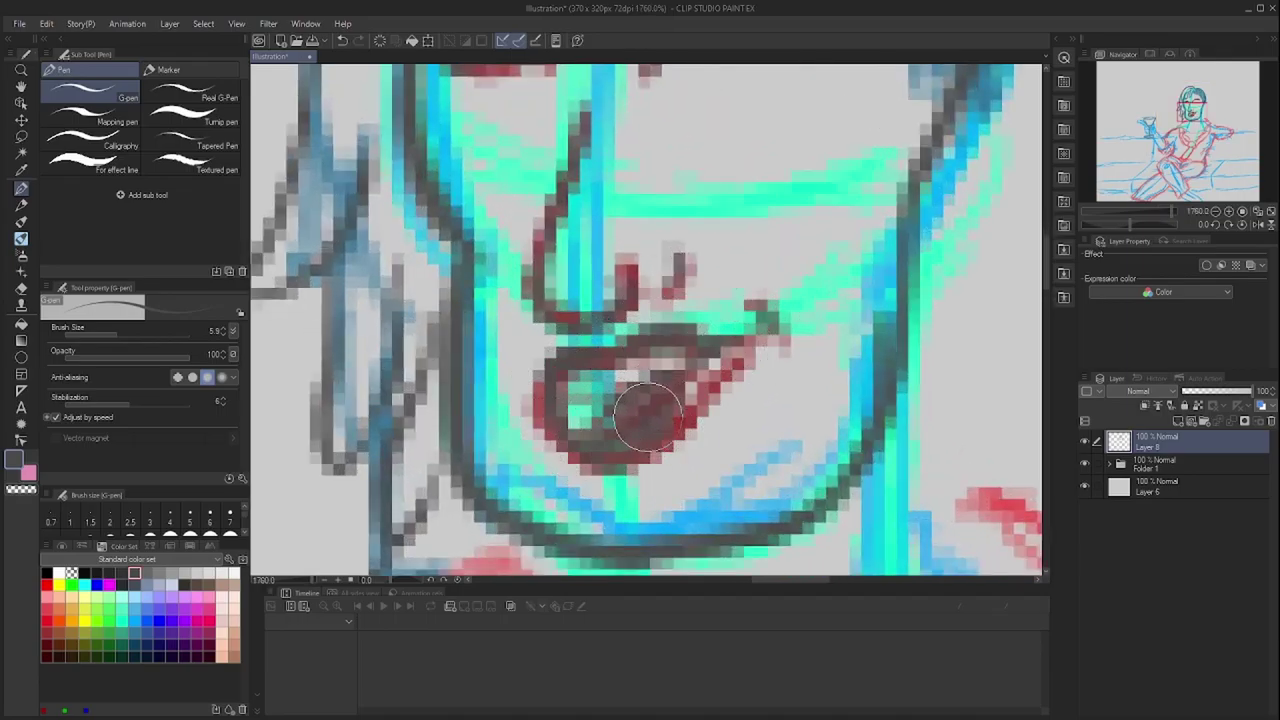
Ink the neck and the shirt collar, undoing the stray last stroke
{"action": "scroll", "coordinate": [648, 418], "scroll_direction": "down", "scroll_amount": 4}
{"action": "left_click_drag", "start_coordinate": [700, 450], "coordinate": [700, 222]}
{"action": "left_click_drag", "start_coordinate": [610, 250], "coordinate": [555, 365]}
{"action": "left_click_drag", "start_coordinate": [715, 210], "coordinate": [758, 332]}
{"action": "mouse_move", "coordinate": [750, 220]}
{"action": "left_mouse_down"}
{"action": "mouse_move", "coordinate": [766, 258]}
{"action": "mouse_move", "coordinate": [822, 250]}
{"action": "mouse_move", "coordinate": [780, 370]}
{"action": "left_mouse_up"}
{"action": "left_click_drag", "start_coordinate": [751, 243], "coordinate": [762, 305]}
{"action": "mouse_move", "coordinate": [770, 262]}
{"action": "left_mouse_down"}
{"action": "mouse_move", "coordinate": [746, 300]}
{"action": "mouse_move", "coordinate": [762, 328]}
{"action": "left_mouse_up"}
{"action": "key", "text": "ctrl+z"}
Ink both neckerchief bands running down the chest to the knot
{"action": "mouse_move", "coordinate": [455, 305]}
{"action": "left_mouse_down"}
{"action": "mouse_move", "coordinate": [580, 242]}
{"action": "mouse_move", "coordinate": [548, 398]}
{"action": "left_mouse_up"}
{"action": "mouse_move", "coordinate": [512, 334]}
{"action": "left_mouse_down"}
{"action": "mouse_move", "coordinate": [590, 500]}
{"action": "mouse_move", "coordinate": [565, 540]}
{"action": "left_mouse_up"}
{"action": "left_click_drag", "start_coordinate": [800, 325], "coordinate": [672, 490]}
{"action": "left_click_drag", "start_coordinate": [835, 308], "coordinate": [770, 445]}
{"action": "scroll", "coordinate": [691, 282], "scroll_direction": "down", "scroll_amount": 3}
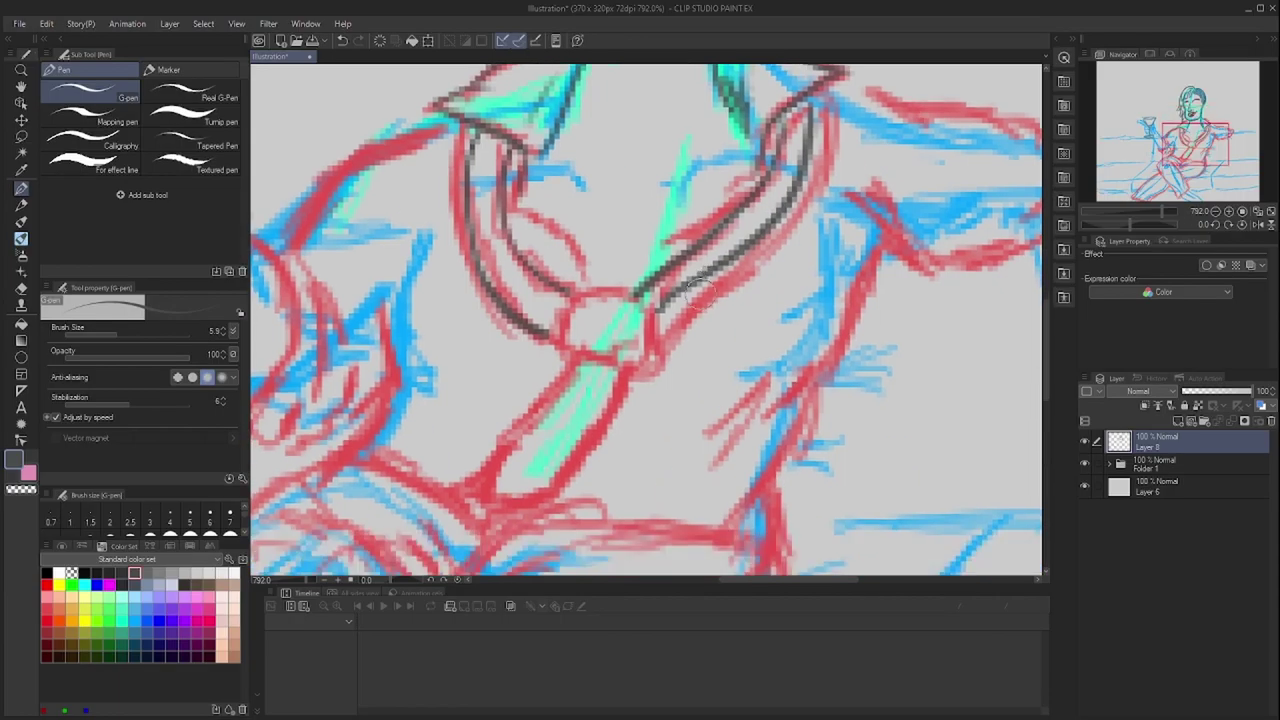
Ink the neckerchief's knot and its tail hanging down to the waist
{"action": "mouse_move", "coordinate": [642, 288]}
{"action": "left_mouse_down"}
{"action": "mouse_move", "coordinate": [560, 355]}
{"action": "mouse_move", "coordinate": [600, 372]}
{"action": "left_mouse_up"}
{"action": "mouse_move", "coordinate": [570, 360]}
{"action": "left_mouse_down"}
{"action": "mouse_move", "coordinate": [500, 440]}
{"action": "mouse_move", "coordinate": [560, 500]}
{"action": "left_mouse_up"}
{"action": "left_click_drag", "start_coordinate": [540, 500], "coordinate": [635, 375]}
Ink the shoulder and the outstretched arm resting on the couch back, including the sleeve's contour
{"action": "scroll", "coordinate": [620, 380], "scroll_direction": "up", "scroll_amount": 3}
{"action": "mouse_move", "coordinate": [458, 292]}
{"action": "left_mouse_down"}
{"action": "mouse_move", "coordinate": [535, 368]}
{"action": "mouse_move", "coordinate": [670, 305]}
{"action": "left_mouse_up"}
{"action": "left_click_drag", "start_coordinate": [668, 258], "coordinate": [492, 288]}
{"action": "left_click_drag", "start_coordinate": [618, 155], "coordinate": [590, 230]}
{"action": "scroll", "coordinate": [623, 286], "scroll_direction": "up", "scroll_amount": 3}
{"action": "scroll", "coordinate": [676, 285], "scroll_direction": "down", "scroll_amount": 1}
{"action": "left_click_drag", "start_coordinate": [676, 285], "coordinate": [556, 245]}
{"action": "mouse_move", "coordinate": [505, 195]}
{"action": "left_mouse_down"}
{"action": "mouse_move", "coordinate": [640, 255]}
{"action": "mouse_move", "coordinate": [795, 300]}
{"action": "mouse_move", "coordinate": [720, 355]}
{"action": "left_mouse_up"}
{"action": "mouse_move", "coordinate": [520, 325]}
{"action": "left_mouse_down"}
{"action": "mouse_move", "coordinate": [600, 378]}
{"action": "mouse_move", "coordinate": [720, 362]}
{"action": "left_mouse_up"}
Ink the side of the torso and the shirt folds from the outstretched arm down to the waist
{"action": "scroll", "coordinate": [627, 405], "scroll_direction": "down", "scroll_amount": 2}
{"action": "left_click_drag", "start_coordinate": [680, 290], "coordinate": [606, 474]}
{"action": "scroll", "coordinate": [650, 360], "scroll_direction": "up", "scroll_amount": 1}
{"action": "left_click_drag", "start_coordinate": [664, 424], "coordinate": [616, 510]}
{"action": "scroll", "coordinate": [630, 480], "scroll_direction": "down", "scroll_amount": 3}
{"action": "left_click_drag", "start_coordinate": [648, 308], "coordinate": [565, 503]}
Ink the shirt hem, waistline and hip, and the thigh's contour, undoing one stray stroke
{"action": "scroll", "coordinate": [565, 503], "scroll_direction": "left", "scroll_amount": 3}
{"action": "mouse_move", "coordinate": [850, 305]}
{"action": "left_mouse_down"}
{"action": "mouse_move", "coordinate": [650, 298]}
{"action": "mouse_move", "coordinate": [562, 398]}
{"action": "left_mouse_up"}
{"action": "left_click_drag", "start_coordinate": [668, 298], "coordinate": [480, 238]}
{"action": "left_click_drag", "start_coordinate": [785, 302], "coordinate": [885, 300]}
{"action": "key", "text": "ctrl+z"}
{"action": "mouse_move", "coordinate": [670, 320]}
{"action": "left_mouse_down"}
{"action": "mouse_move", "coordinate": [775, 306]}
{"action": "mouse_move", "coordinate": [800, 274]}
{"action": "left_mouse_up"}
{"action": "scroll", "coordinate": [718, 300], "scroll_direction": "down", "scroll_amount": 2}
{"action": "scroll", "coordinate": [718, 300], "scroll_direction": "left", "scroll_amount": 2}
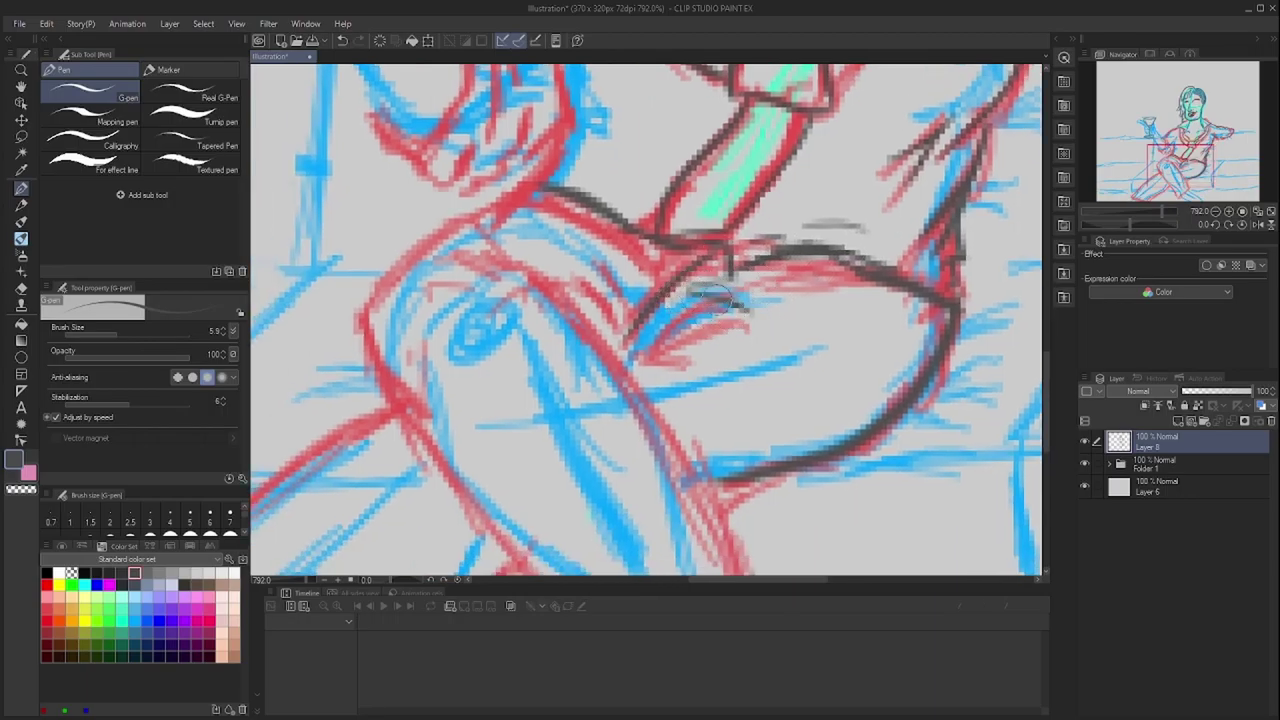
Ink the bent knee, shin and trouser cuff of the crossed front leg
{"action": "scroll", "coordinate": [640, 300], "scroll_direction": "down", "scroll_amount": 1}
{"action": "scroll", "coordinate": [640, 300], "scroll_direction": "left", "scroll_amount": 2}
{"action": "mouse_move", "coordinate": [545, 175]}
{"action": "left_mouse_down"}
{"action": "mouse_move", "coordinate": [430, 270]}
{"action": "mouse_move", "coordinate": [418, 325]}
{"action": "left_mouse_up"}
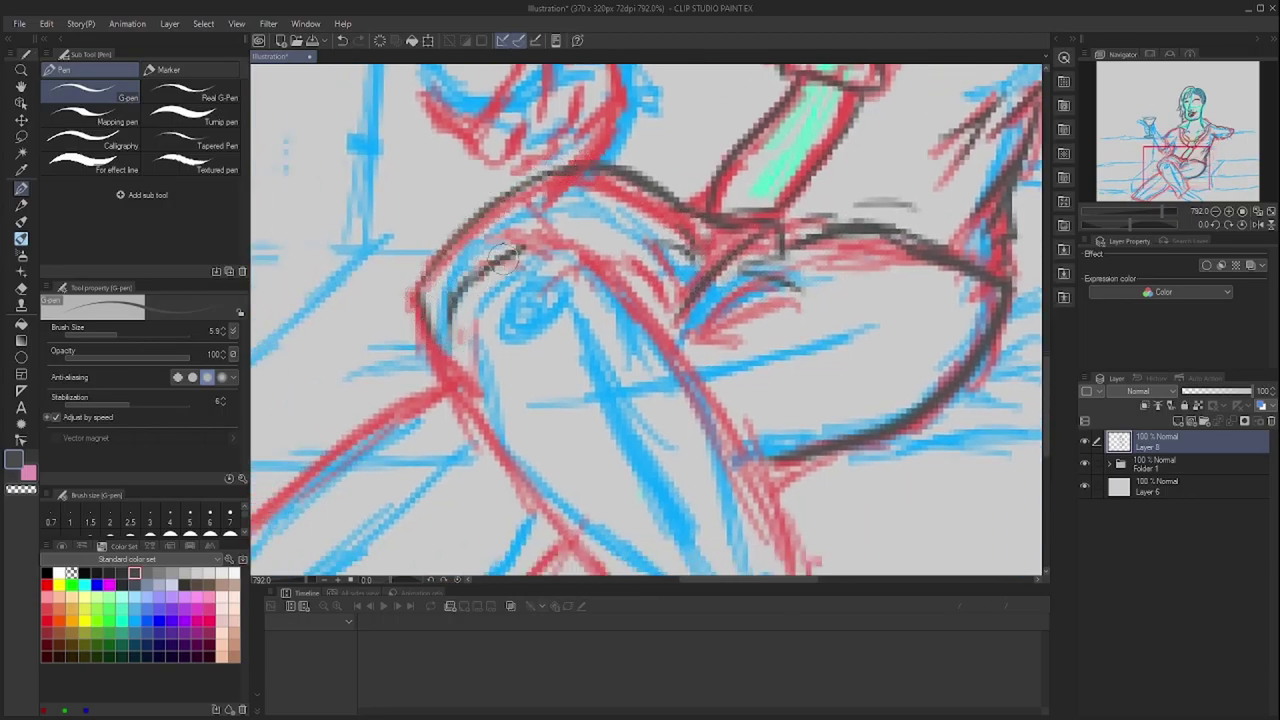
{"action": "scroll", "coordinate": [505, 257], "scroll_direction": "down", "scroll_amount": 1}
{"action": "scroll", "coordinate": [505, 257], "scroll_direction": "right", "scroll_amount": 1}
{"action": "mouse_move", "coordinate": [400, 252]}
{"action": "left_mouse_down"}
{"action": "mouse_move", "coordinate": [470, 380]}
{"action": "mouse_move", "coordinate": [508, 408]}
{"action": "mouse_move", "coordinate": [690, 386]}
{"action": "mouse_move", "coordinate": [738, 272]}
{"action": "left_mouse_up"}
{"action": "scroll", "coordinate": [508, 408], "scroll_direction": "down", "scroll_amount": 2}
{"action": "scroll", "coordinate": [738, 272], "scroll_direction": "up", "scroll_amount": 1}
{"action": "scroll", "coordinate": [590, 200], "scroll_direction": "up", "scroll_amount": 2}
{"action": "mouse_move", "coordinate": [560, 228]}
{"action": "left_mouse_down"}
{"action": "mouse_move", "coordinate": [690, 335]}
{"action": "mouse_move", "coordinate": [700, 360]}
{"action": "left_mouse_up"}
{"action": "left_click_drag", "start_coordinate": [705, 312], "coordinate": [770, 350]}
{"action": "scroll", "coordinate": [619, 306], "scroll_direction": "down", "scroll_amount": 2}
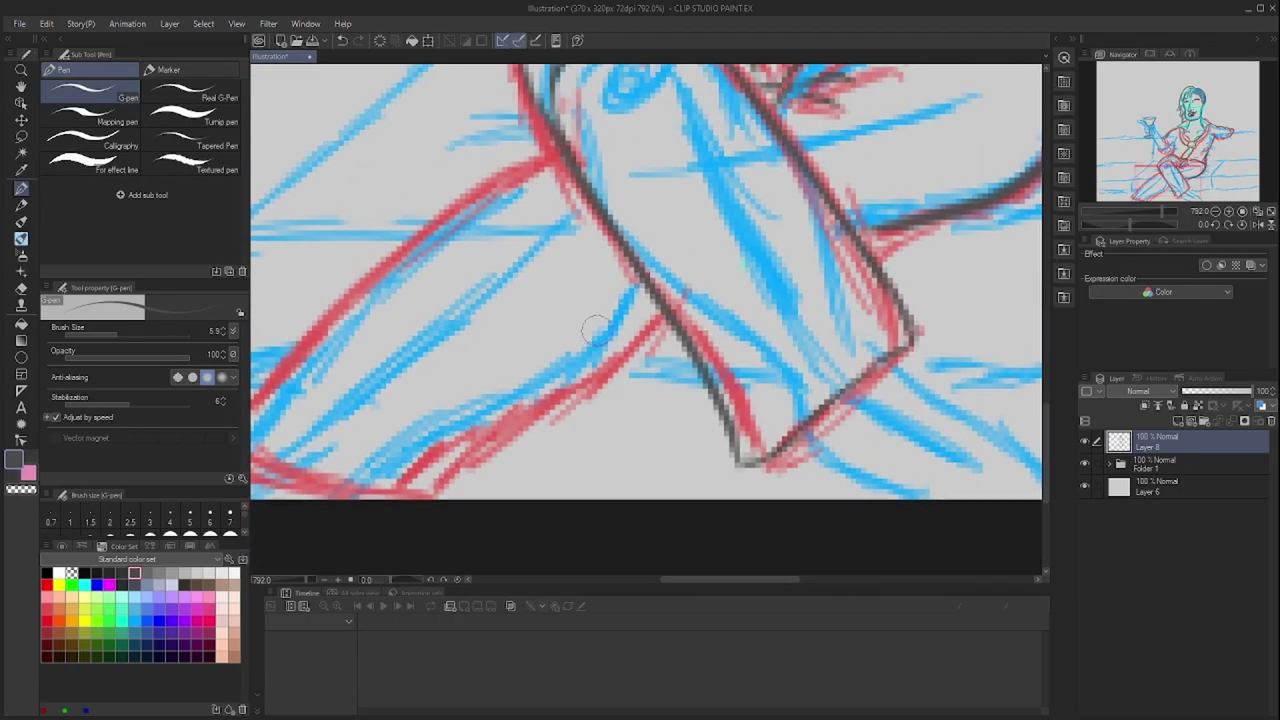
Ink the rear leg's trouser outline and cuff beneath the crossed leg, plus the foot lines
{"action": "scroll", "coordinate": [619, 306], "scroll_direction": "down", "scroll_amount": 2}
{"action": "mouse_move", "coordinate": [600, 225]}
{"action": "left_mouse_down"}
{"action": "mouse_move", "coordinate": [410, 385]}
{"action": "mouse_move", "coordinate": [420, 430]}
{"action": "left_mouse_up"}
{"action": "scroll", "coordinate": [600, 300], "scroll_direction": "up", "scroll_amount": 2}
{"action": "left_click_drag", "start_coordinate": [495, 410], "coordinate": [660, 450]}
{"action": "scroll", "coordinate": [818, 353], "scroll_direction": "right", "scroll_amount": 2}
{"action": "left_click_drag", "start_coordinate": [475, 470], "coordinate": [665, 345]}
{"action": "left_click_drag", "start_coordinate": [600, 430], "coordinate": [740, 460]}
{"action": "scroll", "coordinate": [519, 307], "scroll_direction": "up", "scroll_amount": 3}
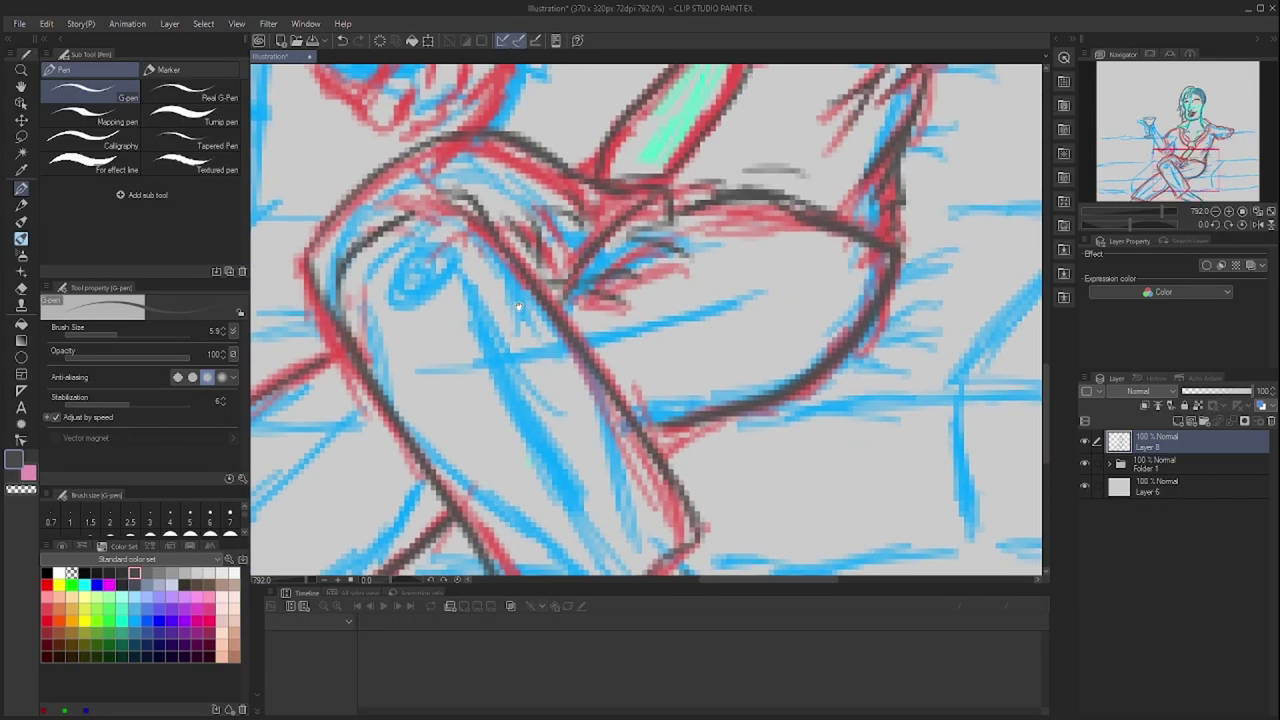
Ink the shoulder and rolled sleeve of the glass-holding arm, with the fabric folds
{"action": "scroll", "coordinate": [519, 307], "scroll_direction": "down", "scroll_amount": 3}
{"action": "left_click_drag", "start_coordinate": [740, 175], "coordinate": [575, 285]}
{"action": "left_click_drag", "start_coordinate": [640, 300], "coordinate": [560, 430]}
{"action": "left_click_drag", "start_coordinate": [575, 290], "coordinate": [525, 450]}
{"action": "left_click_drag", "start_coordinate": [460, 415], "coordinate": [535, 465]}
{"action": "scroll", "coordinate": [590, 400], "scroll_direction": "down", "scroll_amount": 1}
{"action": "left_click_drag", "start_coordinate": [605, 358], "coordinate": [580, 420]}
{"action": "left_click_drag", "start_coordinate": [645, 295], "coordinate": [598, 420]}
Ink the hand around the glass with its extended finger and curled fingers, and the forearm down to the sleeve
{"action": "scroll", "coordinate": [600, 320], "scroll_direction": "right", "scroll_amount": 2}
{"action": "scroll", "coordinate": [600, 320], "scroll_direction": "left", "scroll_amount": 4}
{"action": "scroll", "coordinate": [600, 320], "scroll_direction": "up", "scroll_amount": 2}
{"action": "mouse_move", "coordinate": [405, 215]}
{"action": "left_mouse_down"}
{"action": "mouse_move", "coordinate": [470, 188]}
{"action": "mouse_move", "coordinate": [520, 340]}
{"action": "left_mouse_up"}
{"action": "mouse_move", "coordinate": [500, 262]}
{"action": "left_mouse_down"}
{"action": "mouse_move", "coordinate": [582, 285]}
{"action": "mouse_move", "coordinate": [560, 290]}
{"action": "left_mouse_up"}
{"action": "left_click_drag", "start_coordinate": [565, 290], "coordinate": [571, 311]}
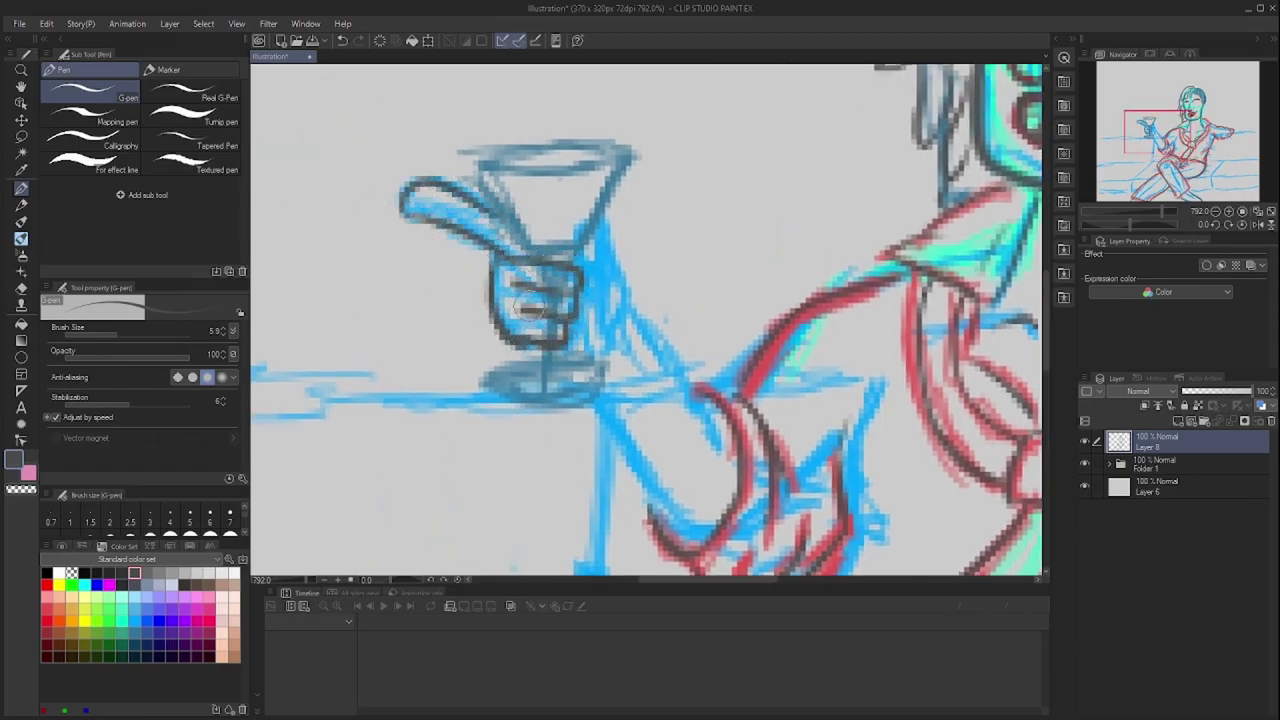
{"action": "mouse_move", "coordinate": [586, 196]}
{"action": "left_mouse_down"}
{"action": "mouse_move", "coordinate": [580, 262]}
{"action": "mouse_move", "coordinate": [720, 446]}
{"action": "left_mouse_up"}
{"action": "left_click_drag", "start_coordinate": [560, 352], "coordinate": [652, 500]}
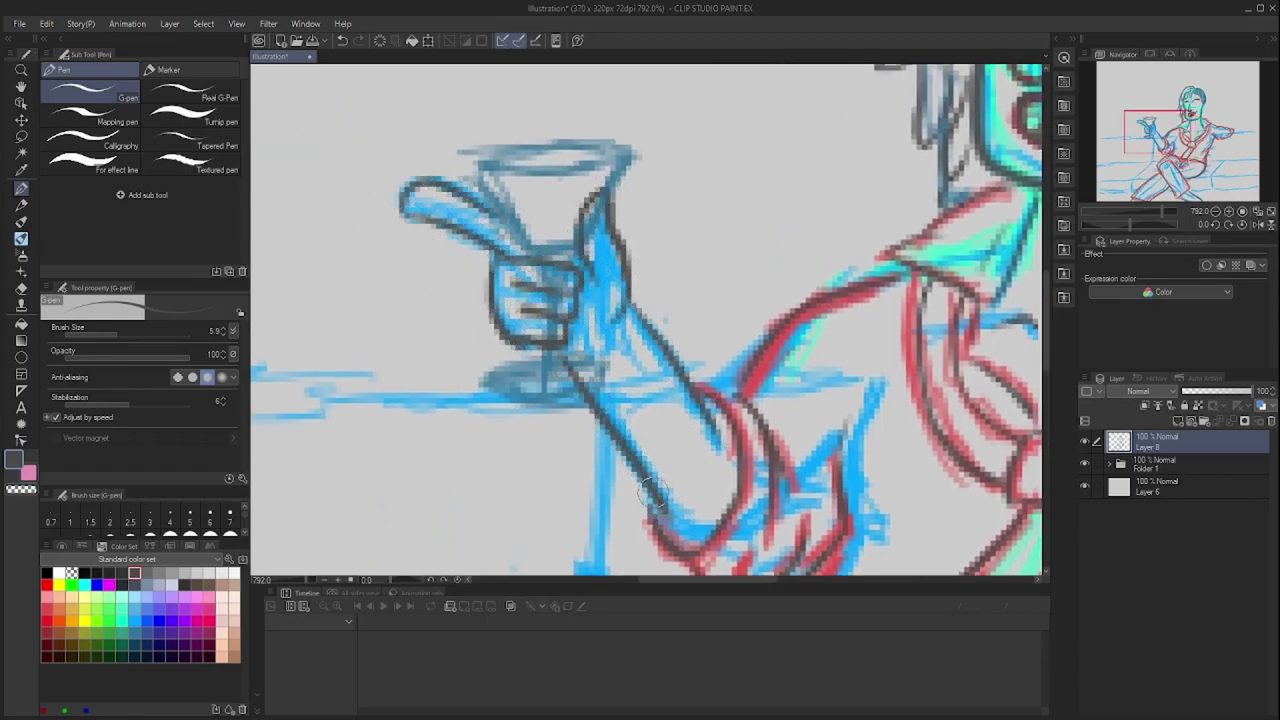
{"action": "scroll", "coordinate": [568, 316], "scroll_direction": "down", "scroll_amount": 5}
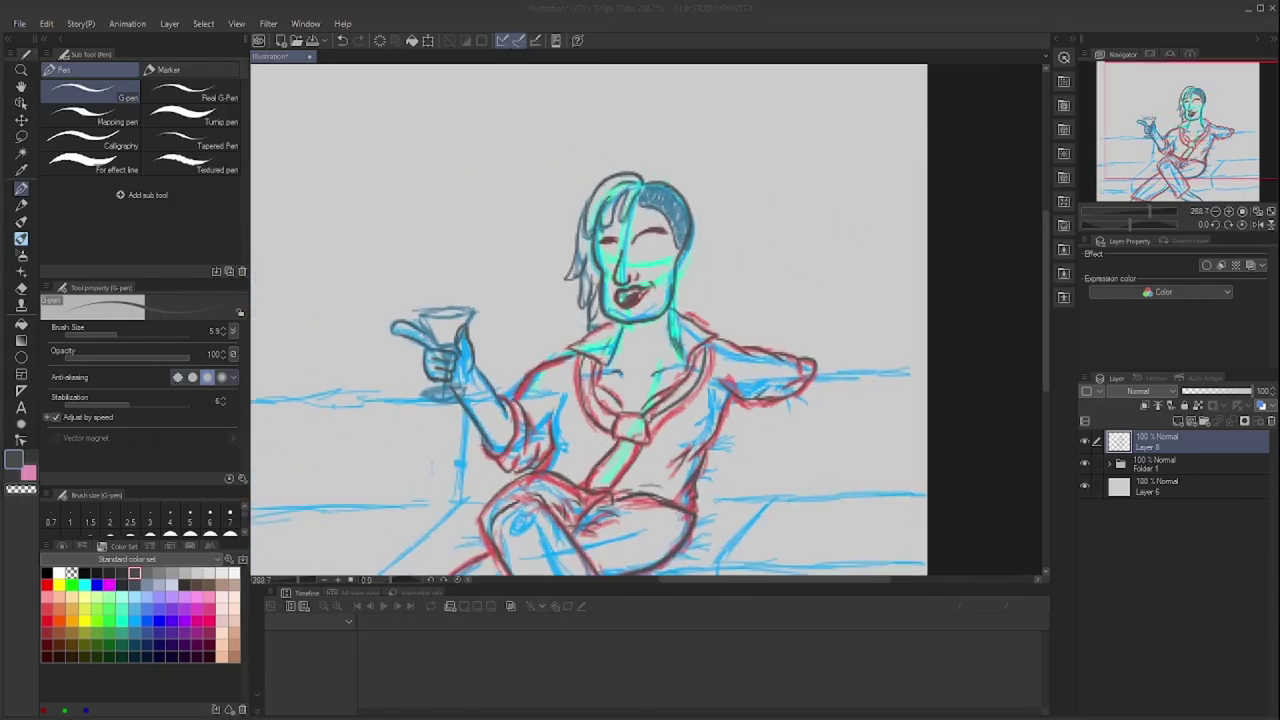
On a new layer beneath the figure's line art, ink the couch's back edge, vertical dividers and the seat on the outstretched-arm side
{"action": "left_click", "coordinate": [1084, 463]}
{"action": "left_click_drag", "start_coordinate": [846, 485], "coordinate": [884, 447]}
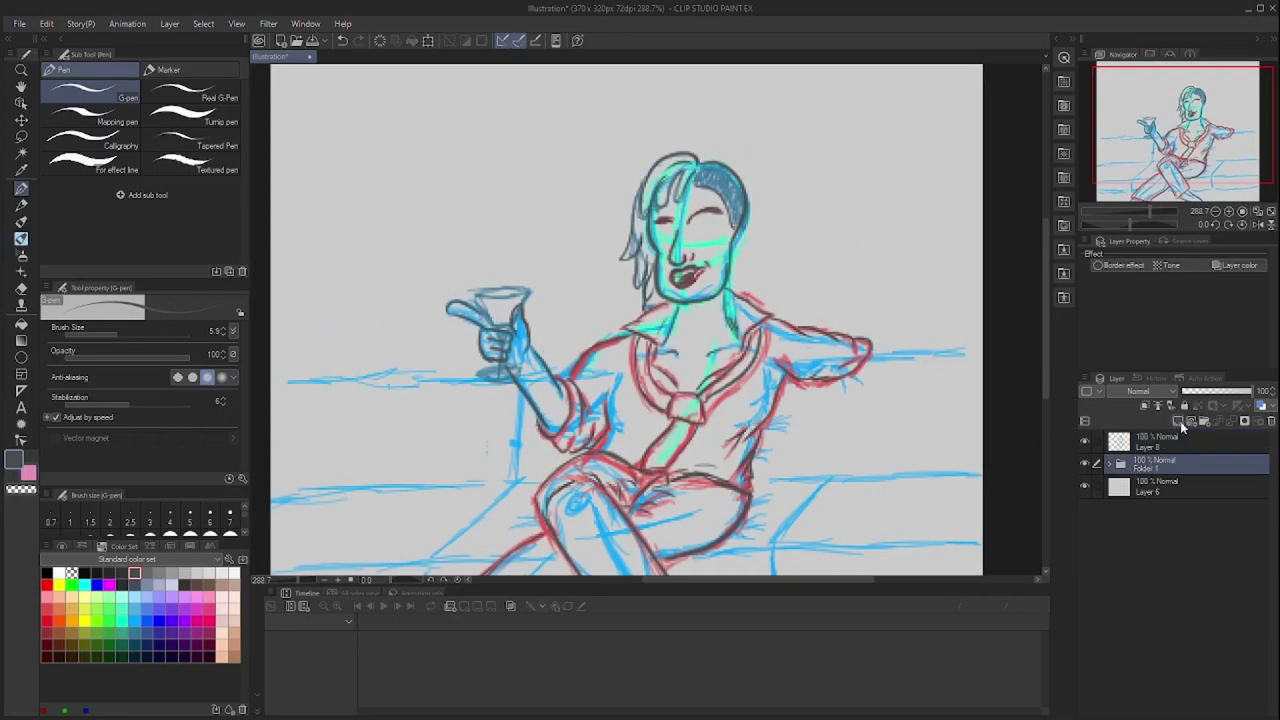
{"action": "left_click_drag", "start_coordinate": [860, 352], "coordinate": [552, 368]}
{"action": "left_click_drag", "start_coordinate": [798, 364], "coordinate": [798, 464]}
{"action": "left_click_drag", "start_coordinate": [884, 420], "coordinate": [537, 405]}
{"action": "left_click_drag", "start_coordinate": [772, 440], "coordinate": [770, 340]}
{"action": "left_click_drag", "start_coordinate": [704, 537], "coordinate": [692, 442]}
{"action": "left_click_drag", "start_coordinate": [692, 484], "coordinate": [900, 480]}
{"action": "left_click_drag", "start_coordinate": [696, 420], "coordinate": [898, 412]}
{"action": "left_click_drag", "start_coordinate": [756, 350], "coordinate": [900, 343]}
{"action": "left_click_drag", "start_coordinate": [684, 354], "coordinate": [835, 322]}
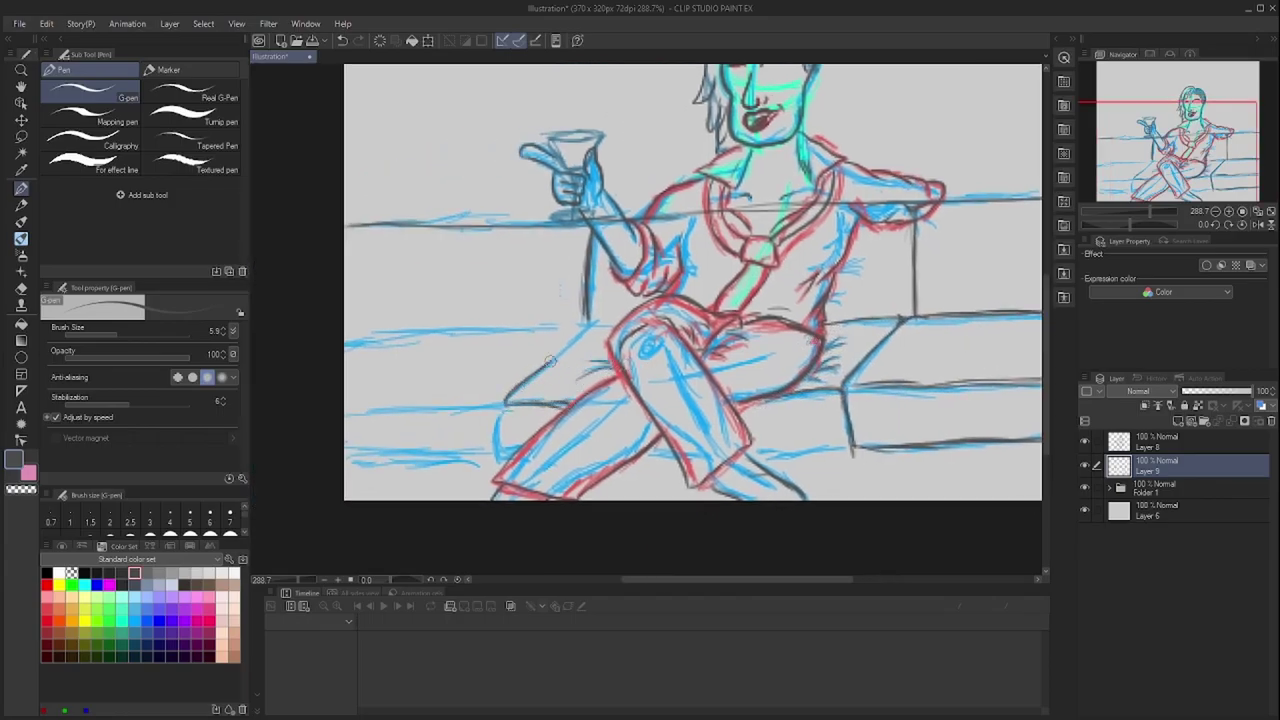
Ink the remaining seat and front edges of the couch on the glass side and behind the legs
{"action": "left_click_drag", "start_coordinate": [612, 321], "coordinate": [752, 335]}
{"action": "left_click_drag", "start_coordinate": [672, 454], "coordinate": [850, 446]}
{"action": "mouse_move", "coordinate": [626, 452]}
{"action": "left_mouse_down"}
{"action": "mouse_move", "coordinate": [522, 454]}
{"action": "mouse_move", "coordinate": [753, 427]}
{"action": "left_mouse_up"}
{"action": "mouse_move", "coordinate": [624, 415]}
{"action": "left_mouse_down"}
{"action": "mouse_move", "coordinate": [474, 412]}
{"action": "mouse_move", "coordinate": [634, 372]}
{"action": "left_mouse_up"}
{"action": "left_click_drag", "start_coordinate": [626, 364], "coordinate": [620, 420]}
{"action": "left_click_drag", "start_coordinate": [474, 297], "coordinate": [704, 288]}
{"action": "mouse_move", "coordinate": [892, 305]}
{"action": "left_mouse_down"}
{"action": "mouse_move", "coordinate": [632, 409]}
{"action": "mouse_move", "coordinate": [677, 360]}
{"action": "left_mouse_up"}
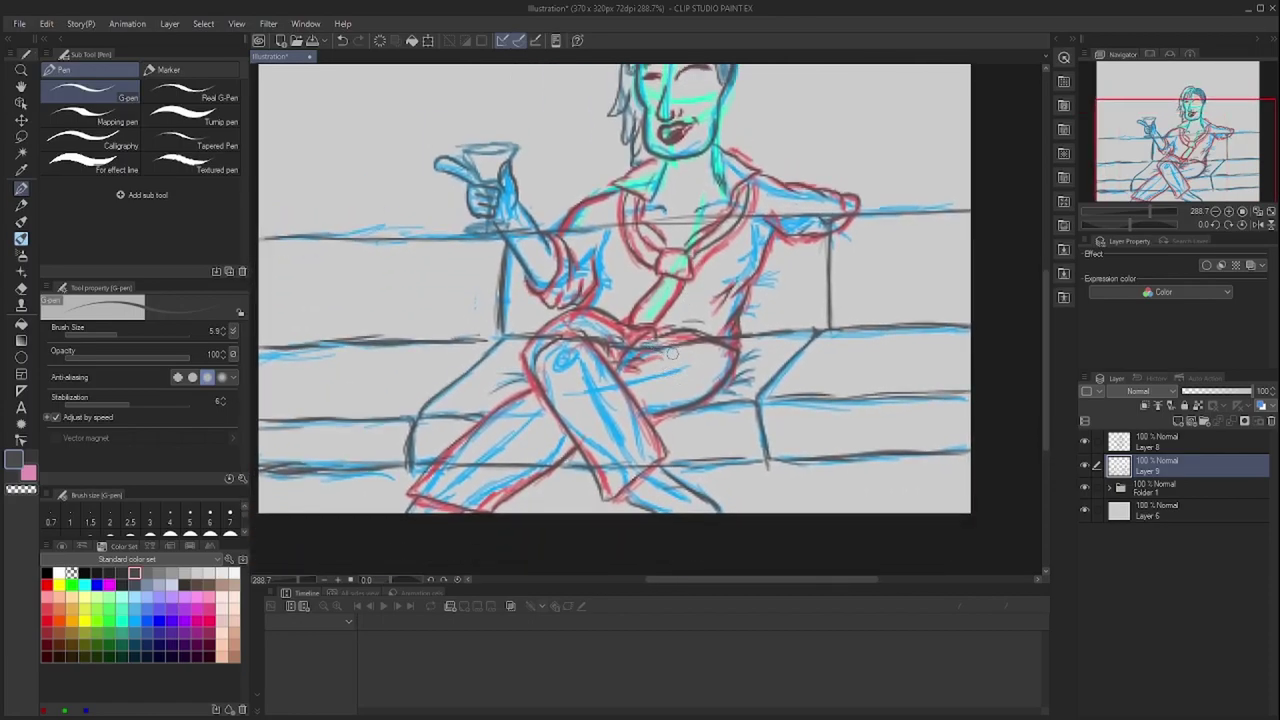
{"action": "left_click", "coordinate": [1084, 486]}
{"action": "left_click", "coordinate": [1084, 465]}
{"action": "left_click", "coordinate": [1084, 486]}
On a new top layer, ink the cocktail glass's rim, bowl, stem, base and liquid surface
{"action": "left_click", "coordinate": [1178, 420]}
{"action": "scroll", "coordinate": [447, 209], "scroll_direction": "up", "scroll_amount": 5}
{"action": "left_click_drag", "start_coordinate": [446, 182], "coordinate": [590, 176]}
{"action": "left_click_drag", "start_coordinate": [466, 204], "coordinate": [478, 274]}
{"action": "left_click_drag", "start_coordinate": [602, 188], "coordinate": [578, 224]}
{"action": "left_click_drag", "start_coordinate": [514, 264], "coordinate": [556, 290]}
{"action": "left_click_drag", "start_coordinate": [520, 362], "coordinate": [520, 378]}
{"action": "mouse_move", "coordinate": [528, 404]}
{"action": "left_mouse_down"}
{"action": "mouse_move", "coordinate": [481, 408]}
{"action": "mouse_move", "coordinate": [552, 420]}
{"action": "left_mouse_up"}
{"action": "left_click_drag", "start_coordinate": [522, 368], "coordinate": [526, 404]}
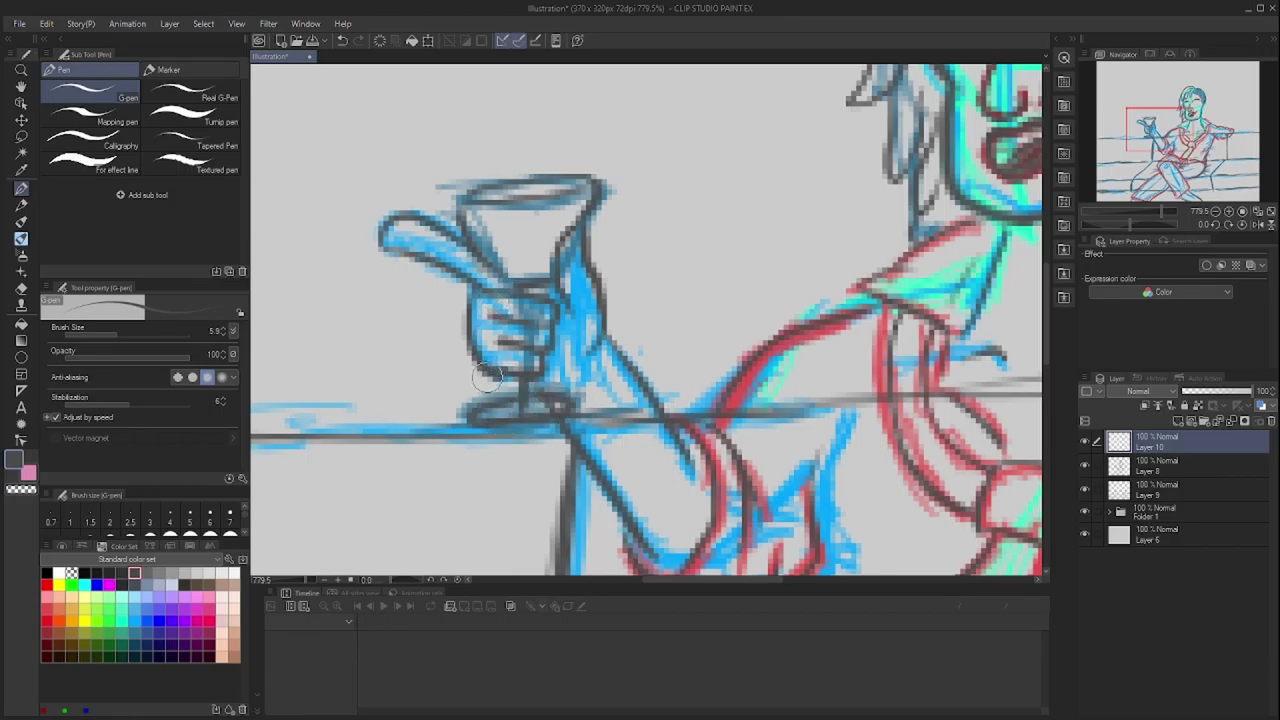
{"action": "left_click_drag", "start_coordinate": [478, 364], "coordinate": [500, 394]}
{"action": "left_click_drag", "start_coordinate": [486, 226], "coordinate": [530, 248]}
{"action": "left_click_drag", "start_coordinate": [504, 236], "coordinate": [537, 249]}
Hide the coloured sketch folder, keeping the line art layers displayed
{"action": "scroll", "coordinate": [967, 441], "scroll_direction": "down", "scroll_amount": 5}
{"action": "left_click", "coordinate": [1084, 489]}
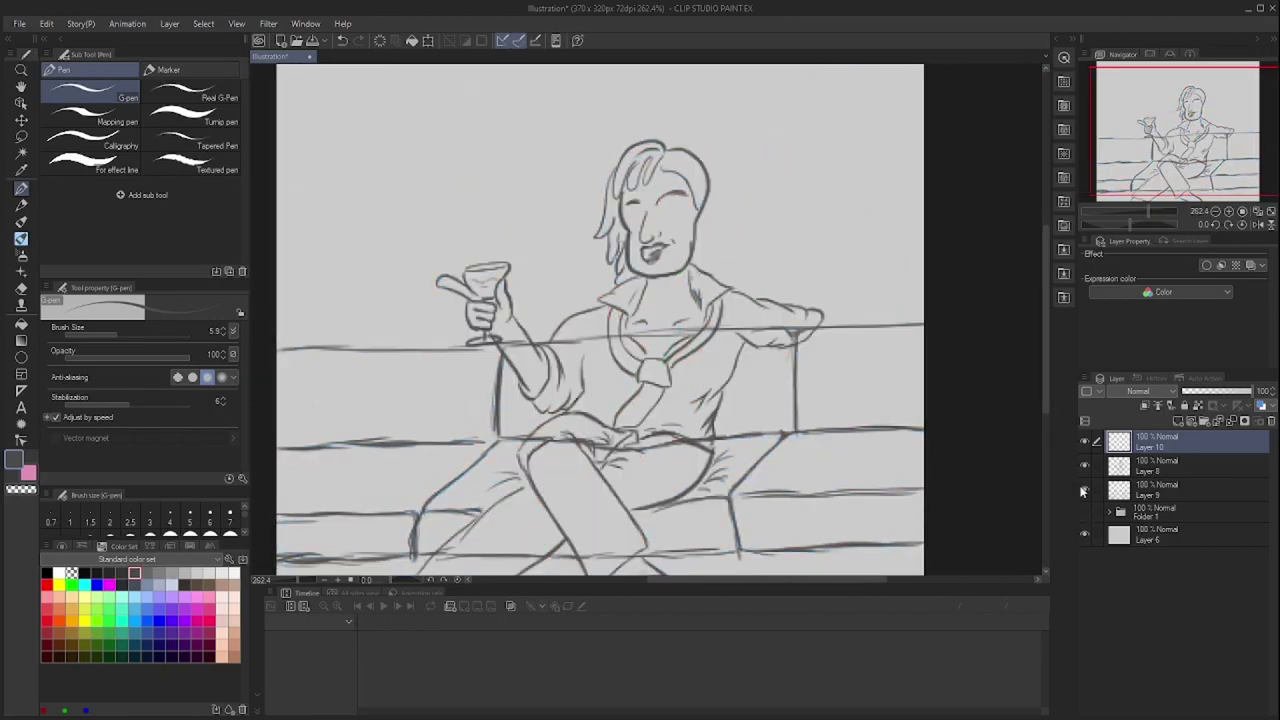
{"action": "left_click", "coordinate": [1084, 489]}
On a new layer between the figure and couch line art, outline the neck and chest in brown and fill them
{"action": "key", "text": "ctrl+shift+n"}
{"action": "scroll", "coordinate": [684, 264], "scroll_direction": "up", "scroll_amount": 4}
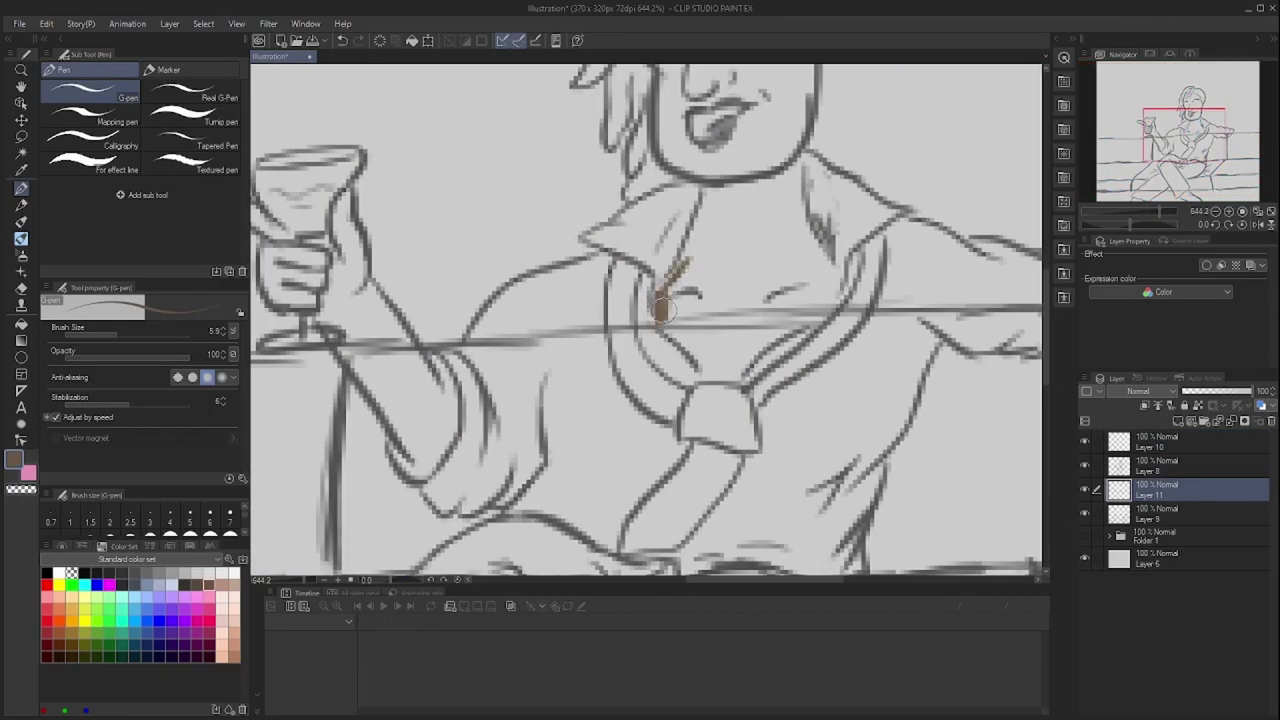
{"action": "mouse_move", "coordinate": [662, 311]}
{"action": "left_mouse_down"}
{"action": "mouse_move", "coordinate": [698, 224]}
{"action": "mouse_move", "coordinate": [793, 171]}
{"action": "mouse_move", "coordinate": [824, 309]}
{"action": "mouse_move", "coordinate": [744, 364]}
{"action": "mouse_move", "coordinate": [696, 355]}
{"action": "mouse_move", "coordinate": [717, 374]}
{"action": "mouse_move", "coordinate": [809, 320]}
{"action": "mouse_move", "coordinate": [795, 198]}
{"action": "left_mouse_up"}
{"action": "key", "text": "g"}
{"action": "left_click", "coordinate": [717, 258]}
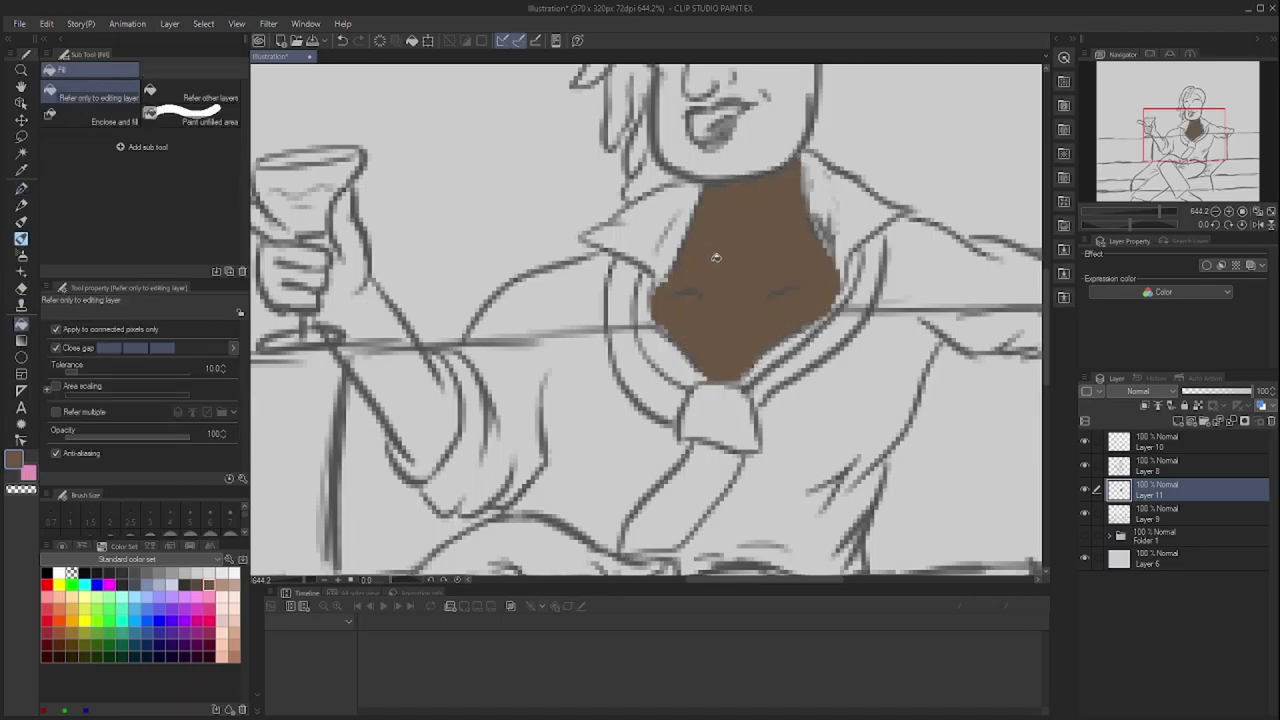
Outline the face in the same brown and fill it
{"action": "left_click", "coordinate": [21, 222]}
{"action": "scroll", "coordinate": [650, 300], "scroll_direction": "up", "scroll_amount": 3}
{"action": "mouse_move", "coordinate": [580, 175]}
{"action": "left_mouse_down"}
{"action": "mouse_move", "coordinate": [600, 345]}
{"action": "mouse_move", "coordinate": [634, 396]}
{"action": "mouse_move", "coordinate": [613, 388]}
{"action": "mouse_move", "coordinate": [607, 340]}
{"action": "mouse_move", "coordinate": [650, 387]}
{"action": "mouse_move", "coordinate": [679, 345]}
{"action": "mouse_move", "coordinate": [691, 373]}
{"action": "mouse_move", "coordinate": [659, 395]}
{"action": "mouse_move", "coordinate": [608, 338]}
{"action": "mouse_move", "coordinate": [707, 318]}
{"action": "mouse_move", "coordinate": [698, 392]}
{"action": "mouse_move", "coordinate": [732, 327]}
{"action": "mouse_move", "coordinate": [742, 240]}
{"action": "mouse_move", "coordinate": [698, 168]}
{"action": "mouse_move", "coordinate": [681, 171]}
{"action": "mouse_move", "coordinate": [663, 150]}
{"action": "mouse_move", "coordinate": [612, 178]}
{"action": "mouse_move", "coordinate": [623, 152]}
{"action": "mouse_move", "coordinate": [610, 222]}
{"action": "left_mouse_up"}
{"action": "key", "text": "g"}
{"action": "left_click", "coordinate": [612, 222]}
Colour the glass-holding hand and forearm brown with the Oil paint brush, undoing one stray stroke
{"action": "left_click", "coordinate": [469, 369]}
{"action": "mouse_move", "coordinate": [329, 519]}
{"action": "left_mouse_down"}
{"action": "mouse_move", "coordinate": [469, 369]}
{"action": "mouse_move", "coordinate": [433, 300]}
{"action": "mouse_move", "coordinate": [495, 390]}
{"action": "mouse_move", "coordinate": [500, 455]}
{"action": "mouse_move", "coordinate": [490, 470]}
{"action": "mouse_move", "coordinate": [465, 362]}
{"action": "mouse_move", "coordinate": [370, 280]}
{"action": "left_mouse_up"}
{"action": "key", "text": "ctrl+z"}
{"action": "key", "text": "b"}
{"action": "mouse_move", "coordinate": [390, 290]}
{"action": "left_mouse_down"}
{"action": "mouse_move", "coordinate": [465, 382]}
{"action": "mouse_move", "coordinate": [450, 330]}
{"action": "mouse_move", "coordinate": [495, 390]}
{"action": "mouse_move", "coordinate": [410, 370]}
{"action": "mouse_move", "coordinate": [400, 380]}
{"action": "mouse_move", "coordinate": [380, 330]}
{"action": "mouse_move", "coordinate": [383, 385]}
{"action": "mouse_move", "coordinate": [410, 320]}
{"action": "mouse_move", "coordinate": [436, 366]}
{"action": "mouse_move", "coordinate": [368, 322]}
{"action": "mouse_move", "coordinate": [424, 345]}
{"action": "left_mouse_up"}
{"action": "mouse_move", "coordinate": [540, 410]}
{"action": "left_mouse_down"}
{"action": "mouse_move", "coordinate": [567, 391]}
{"action": "mouse_move", "coordinate": [555, 400]}
{"action": "mouse_move", "coordinate": [551, 365]}
{"action": "mouse_move", "coordinate": [567, 432]}
{"action": "mouse_move", "coordinate": [590, 455]}
{"action": "left_mouse_up"}
{"action": "mouse_move", "coordinate": [829, 417]}
{"action": "left_mouse_down"}
{"action": "mouse_move", "coordinate": [686, 351]}
{"action": "mouse_move", "coordinate": [604, 412]}
{"action": "left_mouse_up"}
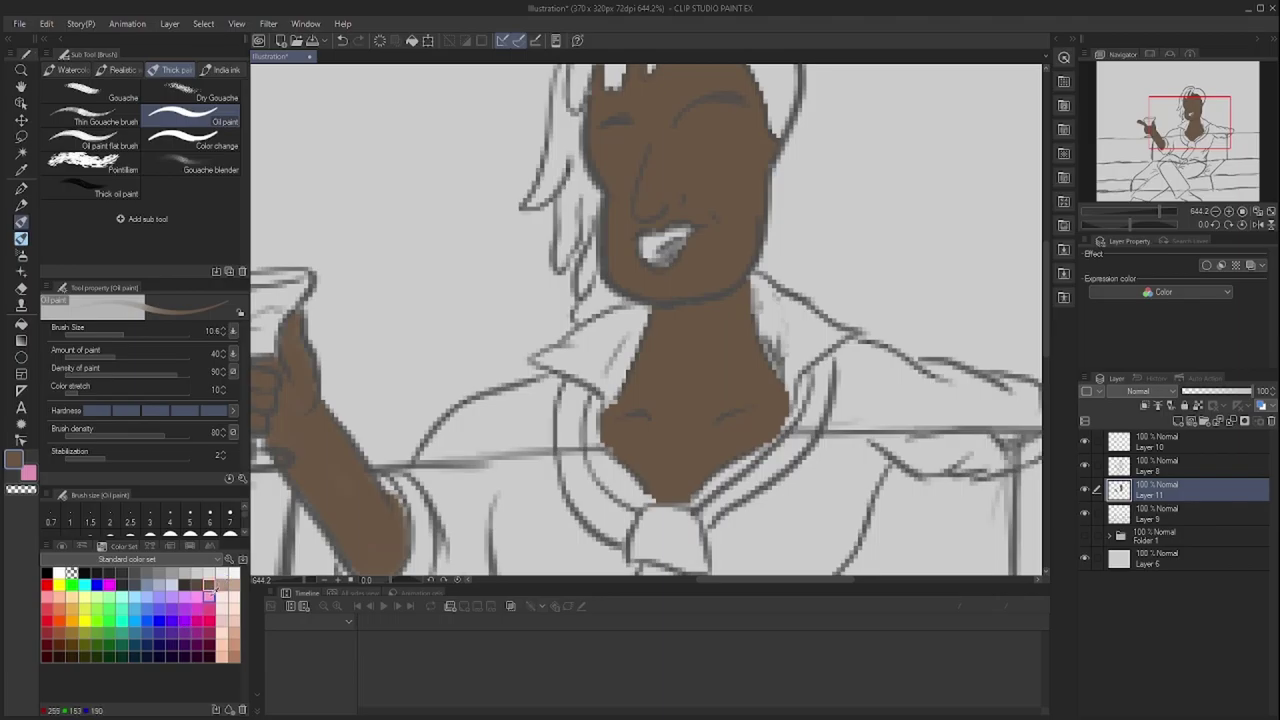
On a new layer above the skin colour, paint the glass-side sleeve, shirt half and collar light purple
{"action": "left_click", "coordinate": [171, 597]}
{"action": "scroll", "coordinate": [646, 320], "scroll_direction": "down", "scroll_amount": 3}
{"action": "key", "text": "ctrl+shift+n"}
{"action": "mouse_move", "coordinate": [395, 335]}
{"action": "left_mouse_down"}
{"action": "mouse_move", "coordinate": [425, 405]}
{"action": "mouse_move", "coordinate": [367, 458]}
{"action": "mouse_move", "coordinate": [440, 450]}
{"action": "mouse_move", "coordinate": [470, 330]}
{"action": "mouse_move", "coordinate": [510, 260]}
{"action": "mouse_move", "coordinate": [508, 438]}
{"action": "left_mouse_up"}
{"action": "scroll", "coordinate": [508, 438], "scroll_direction": "down", "scroll_amount": 2}
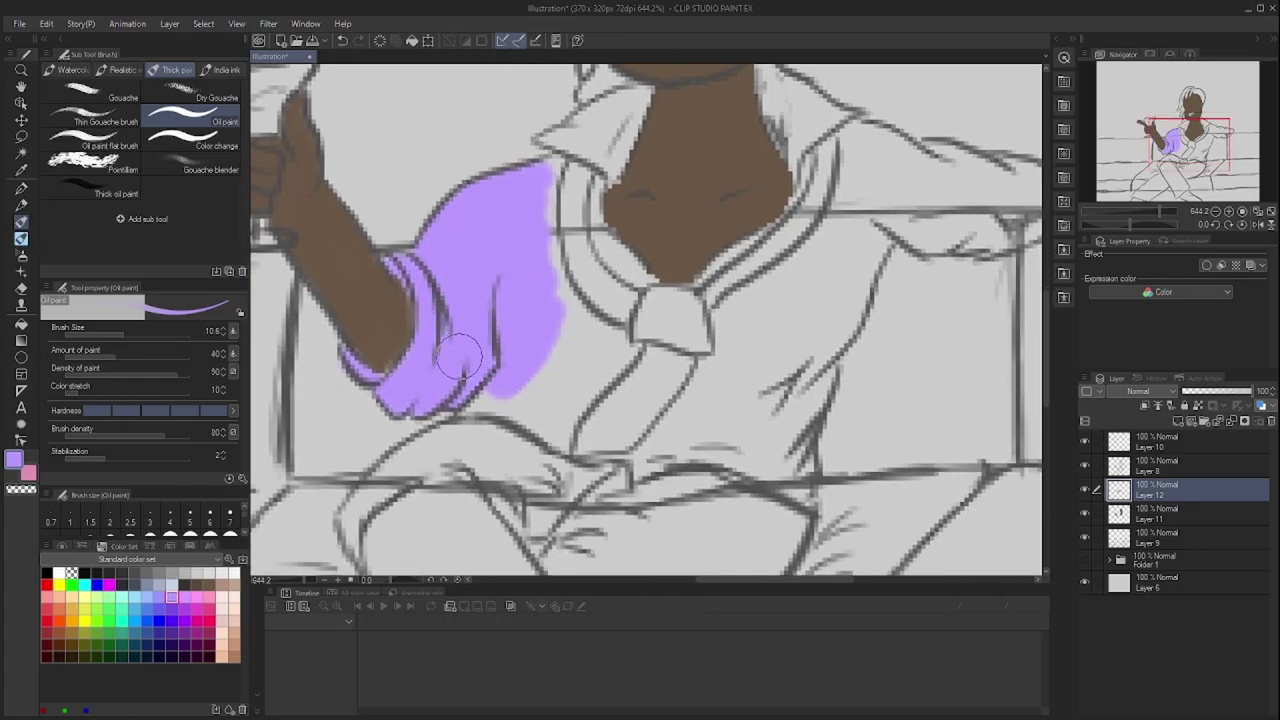
{"action": "mouse_move", "coordinate": [503, 390]}
{"action": "left_mouse_down"}
{"action": "mouse_move", "coordinate": [541, 378]}
{"action": "mouse_move", "coordinate": [554, 434]}
{"action": "mouse_move", "coordinate": [636, 346]}
{"action": "mouse_move", "coordinate": [596, 330]}
{"action": "mouse_move", "coordinate": [612, 353]}
{"action": "mouse_move", "coordinate": [581, 371]}
{"action": "mouse_move", "coordinate": [579, 313]}
{"action": "mouse_move", "coordinate": [545, 222]}
{"action": "mouse_move", "coordinate": [549, 172]}
{"action": "mouse_move", "coordinate": [606, 240]}
{"action": "mouse_move", "coordinate": [592, 198]}
{"action": "mouse_move", "coordinate": [644, 280]}
{"action": "mouse_move", "coordinate": [617, 158]}
{"action": "mouse_move", "coordinate": [657, 292]}
{"action": "mouse_move", "coordinate": [575, 227]}
{"action": "mouse_move", "coordinate": [621, 236]}
{"action": "left_mouse_up"}
{"action": "mouse_move", "coordinate": [560, 200]}
{"action": "left_mouse_down"}
{"action": "mouse_move", "coordinate": [650, 240]}
{"action": "mouse_move", "coordinate": [539, 304]}
{"action": "left_mouse_up"}
{"action": "mouse_move", "coordinate": [645, 195]}
{"action": "left_mouse_down"}
{"action": "mouse_move", "coordinate": [681, 308]}
{"action": "mouse_move", "coordinate": [684, 272]}
{"action": "mouse_move", "coordinate": [730, 249]}
{"action": "mouse_move", "coordinate": [700, 200]}
{"action": "left_mouse_up"}
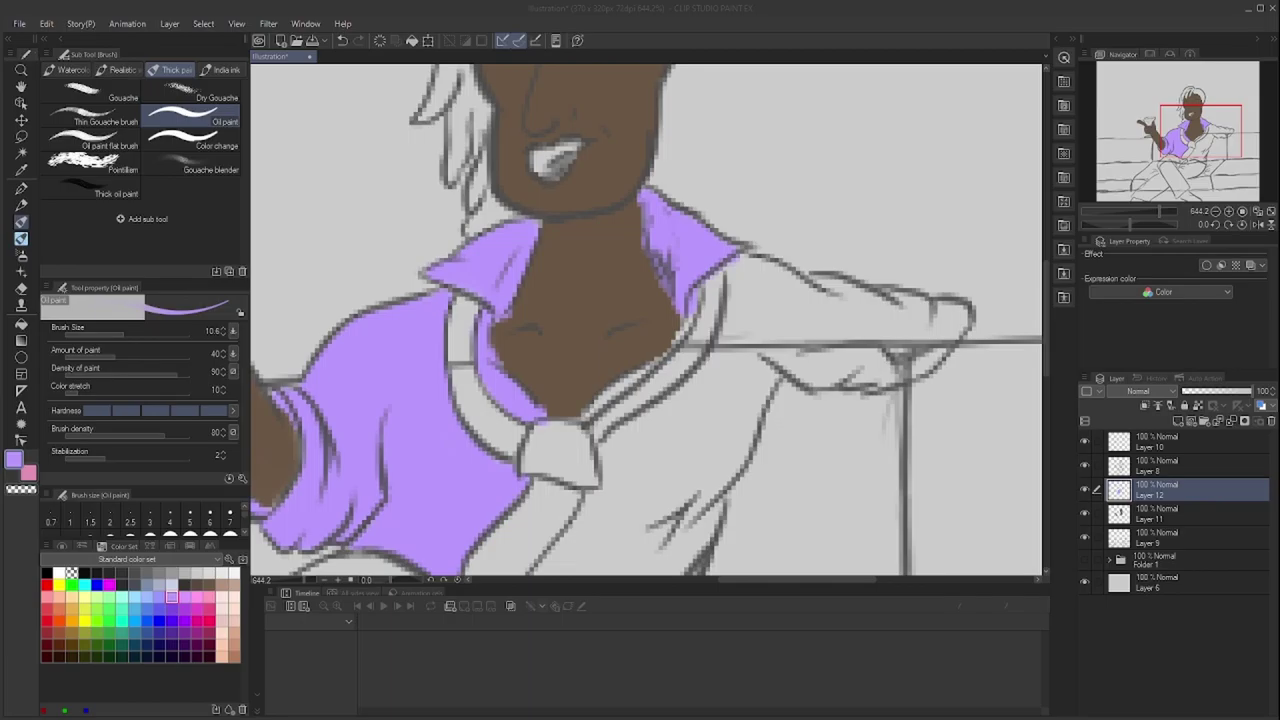
Reduce the brush size to 3 and paint the collar edge and the thin shirt strip inside the neckerchief purple
{"action": "left_click_drag", "start_coordinate": [618, 401], "coordinate": [624, 396]}
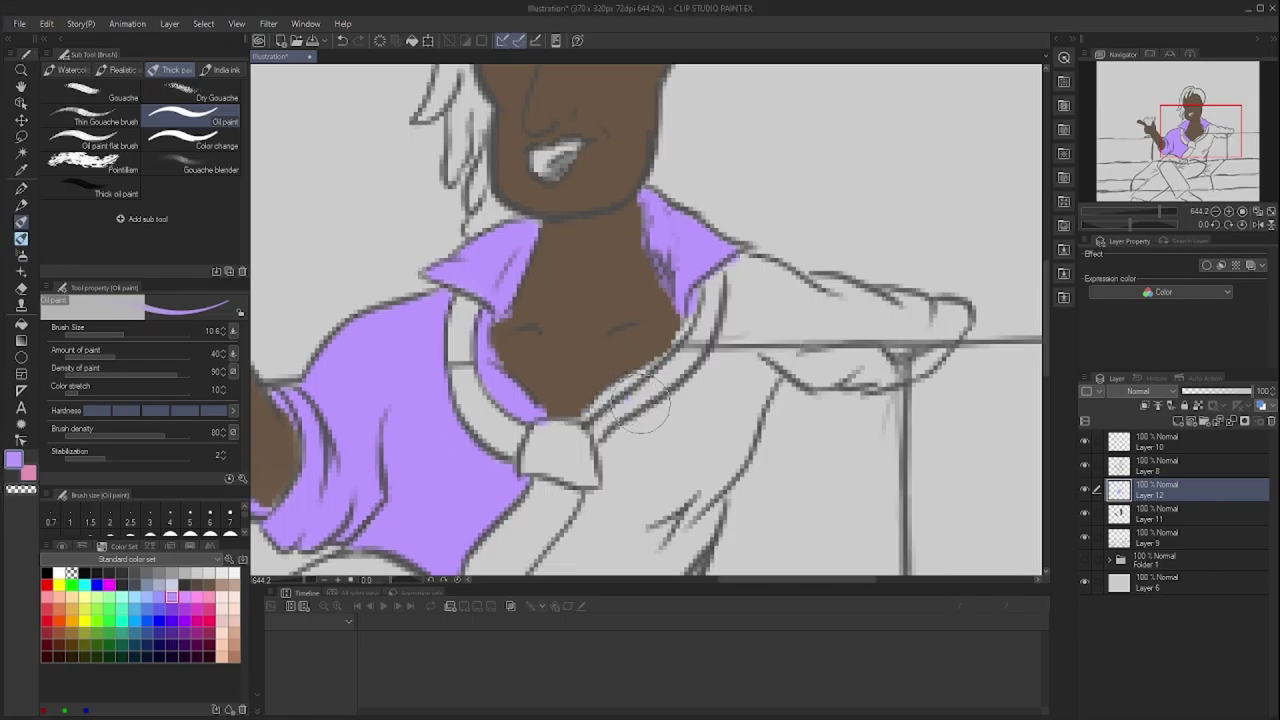
{"action": "scroll", "coordinate": [640, 402], "scroll_direction": "up", "scroll_amount": 3}
{"action": "key", "text": "bracketleft"}
{"action": "key", "text": "bracketleft"}
{"action": "key", "text": "bracketleft"}
{"action": "key", "text": "bracketleft"}
{"action": "key", "text": "bracketleft"}
{"action": "key", "text": "bracketleft"}
{"action": "key", "text": "bracketleft"}
{"action": "scroll", "coordinate": [562, 314], "scroll_direction": "up", "scroll_amount": 2}
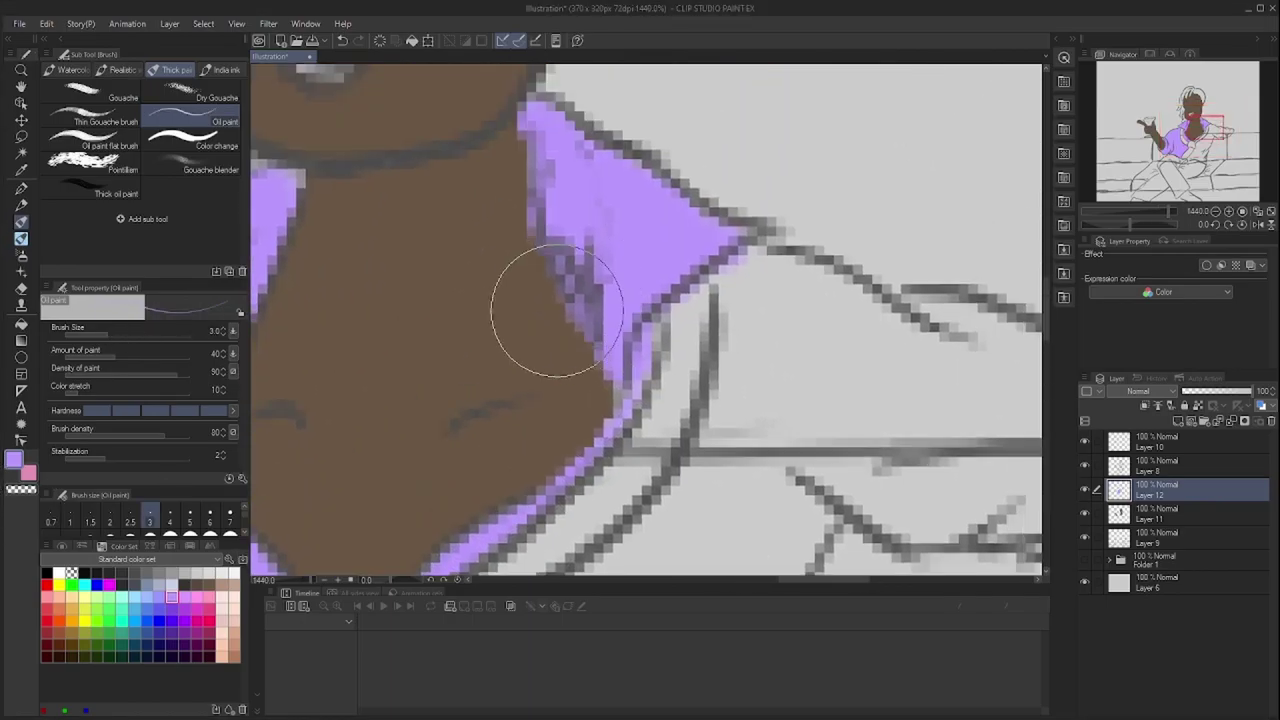
{"action": "left_click_drag", "start_coordinate": [500, 229], "coordinate": [540, 155]}
{"action": "mouse_move", "coordinate": [563, 263]}
{"action": "left_mouse_down"}
{"action": "mouse_move", "coordinate": [706, 289]}
{"action": "mouse_move", "coordinate": [691, 229]}
{"action": "mouse_move", "coordinate": [463, 354]}
{"action": "left_mouse_up"}
Enlarge the brush to 5.9 and paint a purple border along the neckerchief's knot and tail
{"action": "key", "text": "bracketright"}
{"action": "key", "text": "bracketright"}
{"action": "mouse_move", "coordinate": [565, 322]}
{"action": "left_mouse_down"}
{"action": "mouse_move", "coordinate": [597, 290]}
{"action": "mouse_move", "coordinate": [575, 208]}
{"action": "left_mouse_up"}
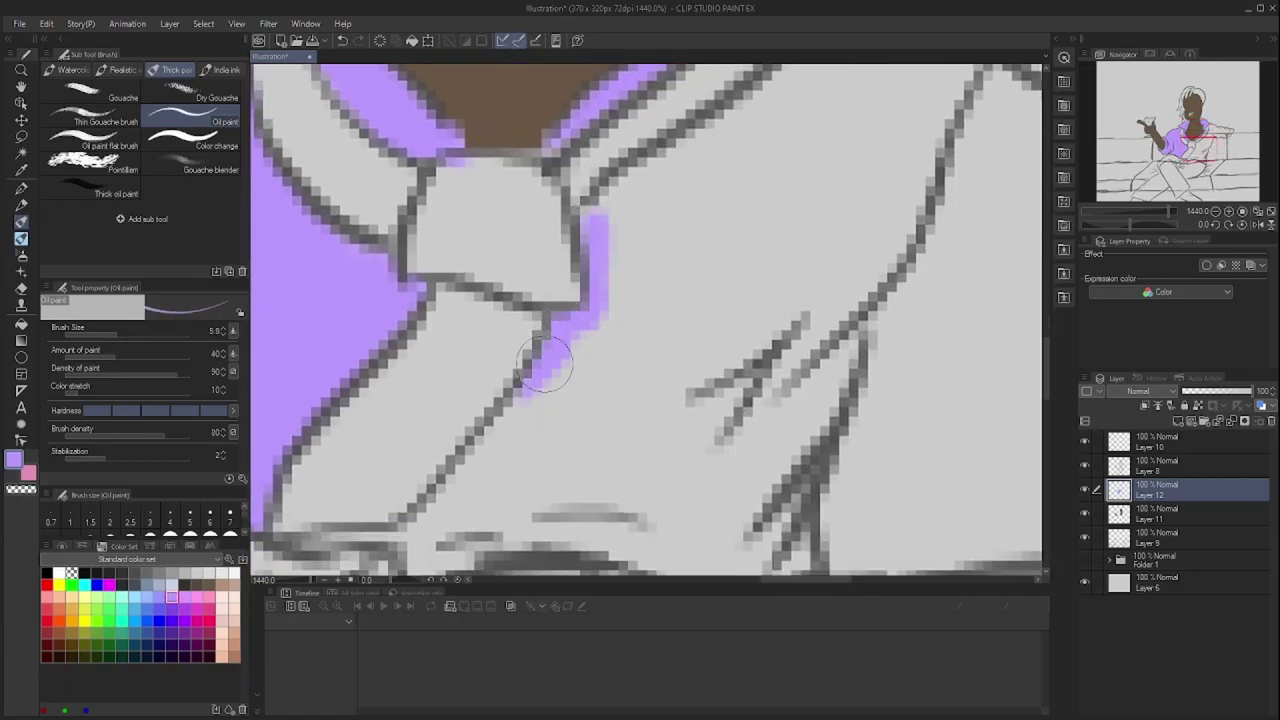
{"action": "left_click_drag", "start_coordinate": [535, 400], "coordinate": [680, 235]}
With a smaller brush, outline the shirt's hem, side and outstretched sleeve in purple to close the area
{"action": "key", "text": "bracketleft"}
{"action": "key", "text": "bracketleft"}
{"action": "mouse_move", "coordinate": [560, 425]}
{"action": "left_mouse_down"}
{"action": "mouse_move", "coordinate": [613, 370]}
{"action": "mouse_move", "coordinate": [700, 388]}
{"action": "left_mouse_up"}
{"action": "mouse_move", "coordinate": [700, 388]}
{"action": "left_mouse_down"}
{"action": "mouse_move", "coordinate": [545, 340]}
{"action": "mouse_move", "coordinate": [765, 405]}
{"action": "mouse_move", "coordinate": [790, 340]}
{"action": "mouse_move", "coordinate": [694, 575]}
{"action": "left_mouse_up"}
{"action": "mouse_move", "coordinate": [700, 300]}
{"action": "left_mouse_down"}
{"action": "mouse_move", "coordinate": [572, 314]}
{"action": "mouse_move", "coordinate": [636, 378]}
{"action": "mouse_move", "coordinate": [770, 112]}
{"action": "mouse_move", "coordinate": [430, 400]}
{"action": "left_mouse_up"}
{"action": "mouse_move", "coordinate": [480, 335]}
{"action": "left_mouse_down"}
{"action": "mouse_move", "coordinate": [535, 140]}
{"action": "mouse_move", "coordinate": [470, 165]}
{"action": "left_mouse_up"}
{"action": "mouse_move", "coordinate": [458, 185]}
{"action": "left_mouse_down"}
{"action": "mouse_move", "coordinate": [568, 177]}
{"action": "mouse_move", "coordinate": [850, 243]}
{"action": "mouse_move", "coordinate": [994, 300]}
{"action": "mouse_move", "coordinate": [820, 430]}
{"action": "mouse_move", "coordinate": [625, 430]}
{"action": "mouse_move", "coordinate": [555, 400]}
{"action": "left_mouse_up"}
Fill the outlined shirt half and outstretched sleeve with light purple
{"action": "scroll", "coordinate": [469, 414], "scroll_direction": "down", "scroll_amount": 2}
{"action": "scroll", "coordinate": [469, 414], "scroll_direction": "down", "scroll_amount": 2}
{"action": "key", "text": "g"}
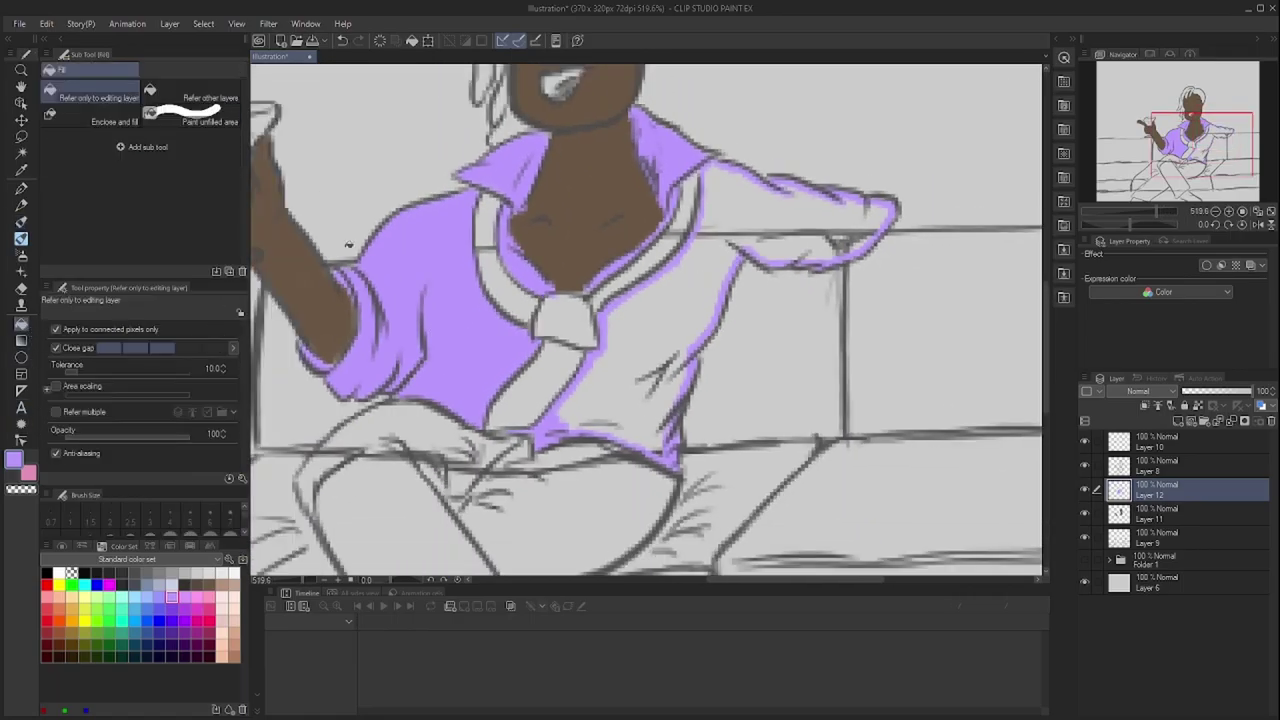
{"action": "left_click", "coordinate": [676, 301]}
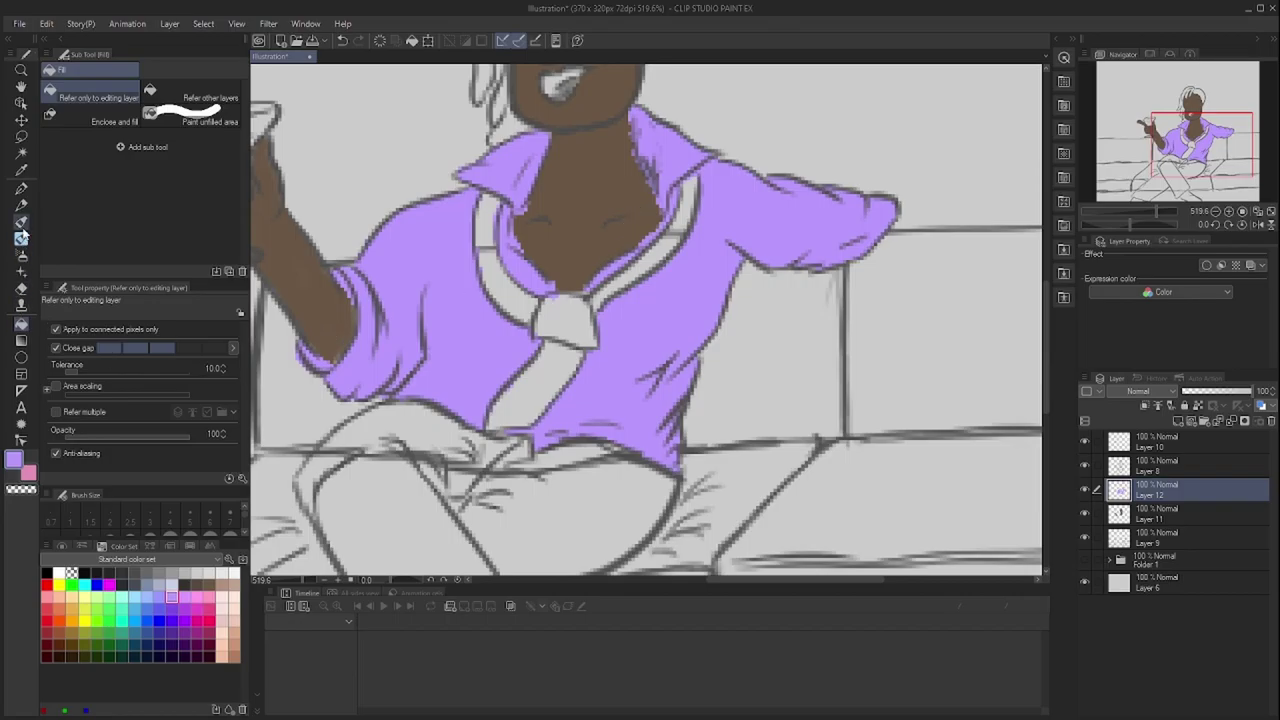
Switch back to the Oil paint brush and add a new layer between the skin and shirt colour layers
{"action": "left_click", "coordinate": [21, 240]}
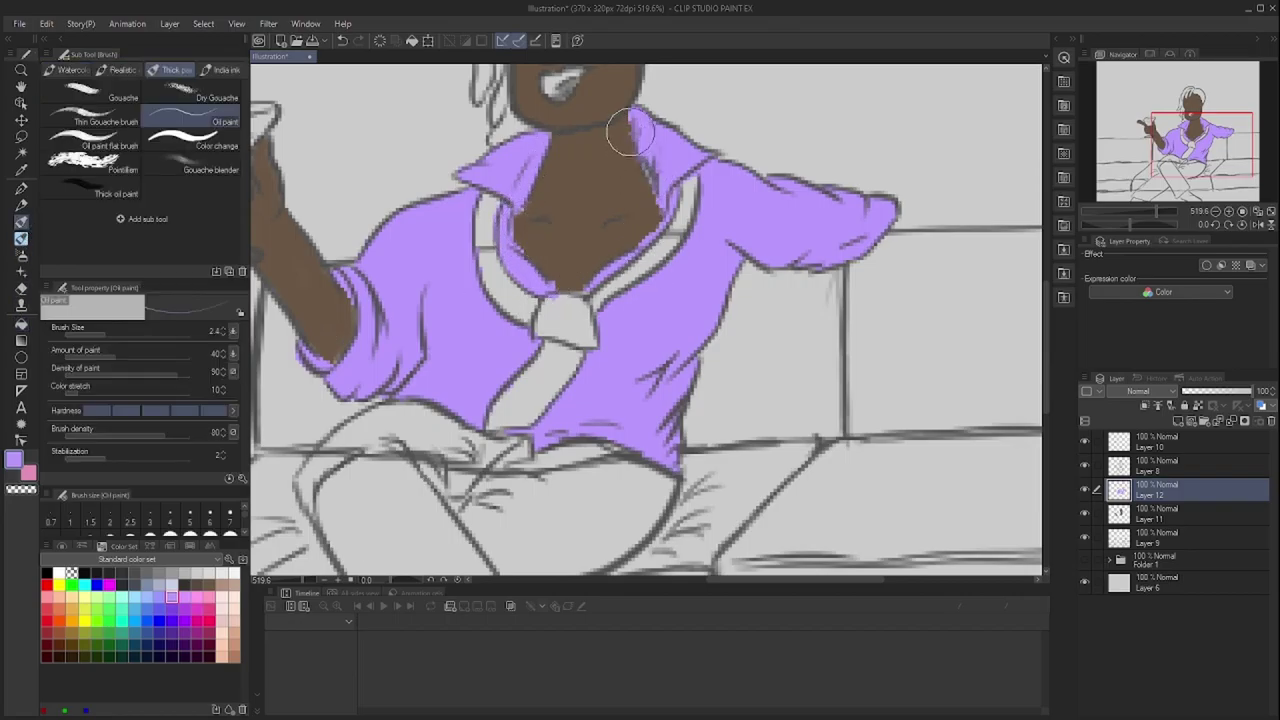
{"action": "key", "text": "ctrl+shift+n"}
{"action": "left_click_drag", "start_coordinate": [699, 408], "coordinate": [899, 198]}
{"action": "left_click", "coordinate": [159, 631]}
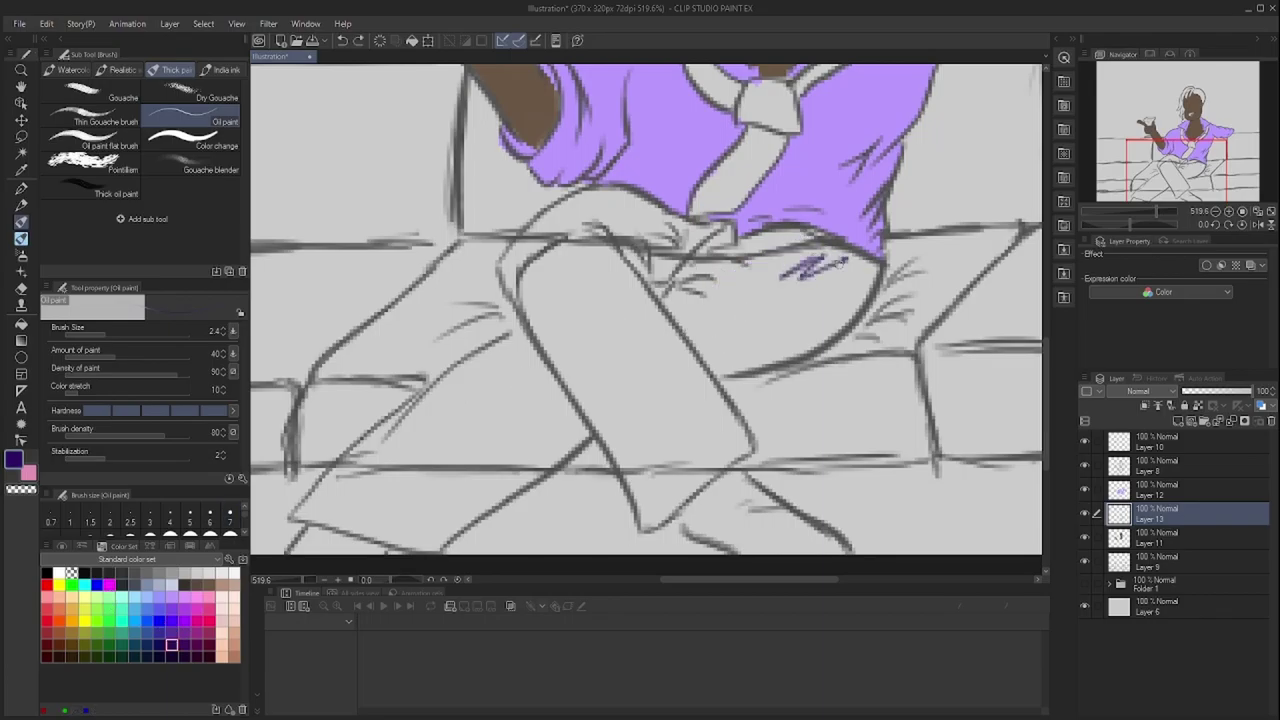
{"action": "left_click_drag", "start_coordinate": [782, 252], "coordinate": [750, 286]}
{"action": "key", "text": "ctrl+z"}
Outline the crossed trouser legs in very dark purple with the brush enlarged to 8.1, and fill them with the same colour
{"action": "left_click", "coordinate": [171, 656]}
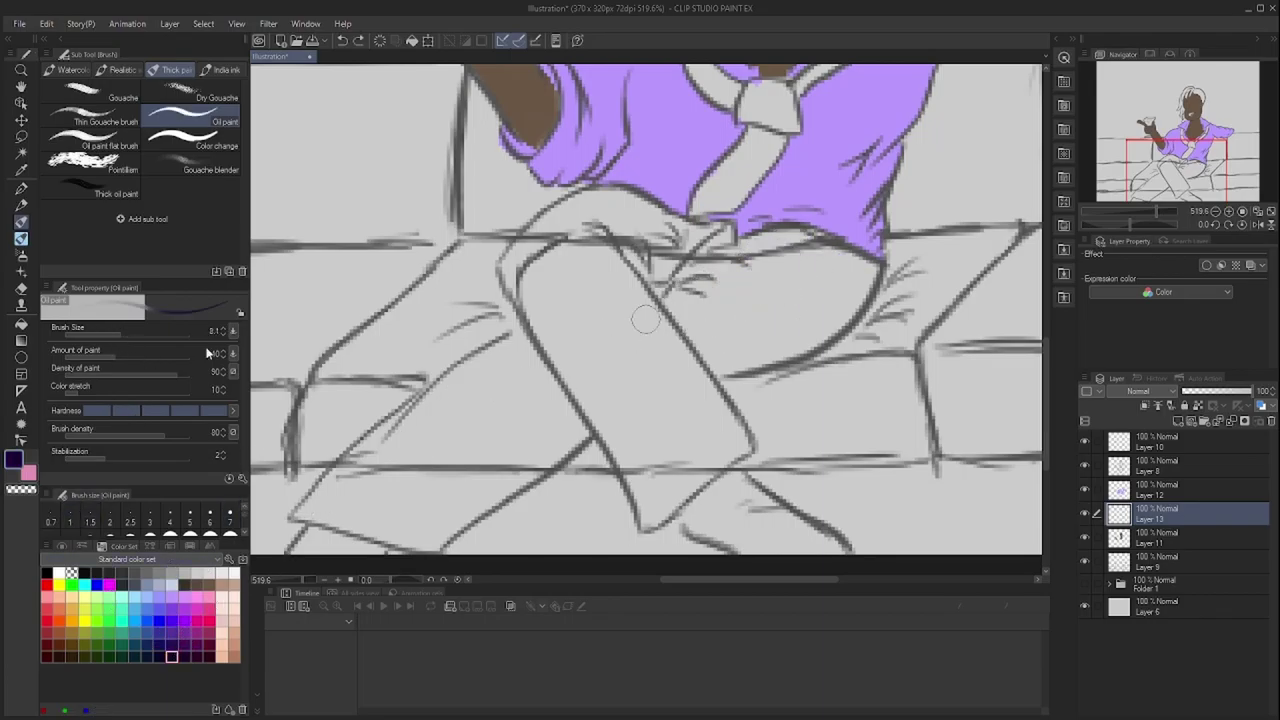
{"action": "mouse_move", "coordinate": [668, 318]}
{"action": "left_mouse_down"}
{"action": "mouse_move", "coordinate": [730, 236]}
{"action": "mouse_move", "coordinate": [808, 232]}
{"action": "mouse_move", "coordinate": [878, 272]}
{"action": "mouse_move", "coordinate": [842, 318]}
{"action": "mouse_move", "coordinate": [708, 370]}
{"action": "left_mouse_up"}
{"action": "mouse_move", "coordinate": [728, 240]}
{"action": "left_mouse_down"}
{"action": "mouse_move", "coordinate": [590, 188]}
{"action": "mouse_move", "coordinate": [508, 268]}
{"action": "mouse_move", "coordinate": [500, 347]}
{"action": "mouse_move", "coordinate": [440, 385]}
{"action": "mouse_move", "coordinate": [450, 320]}
{"action": "mouse_move", "coordinate": [360, 428]}
{"action": "mouse_move", "coordinate": [530, 460]}
{"action": "mouse_move", "coordinate": [660, 336]}
{"action": "mouse_move", "coordinate": [709, 434]}
{"action": "mouse_move", "coordinate": [770, 394]}
{"action": "mouse_move", "coordinate": [760, 271]}
{"action": "left_mouse_up"}
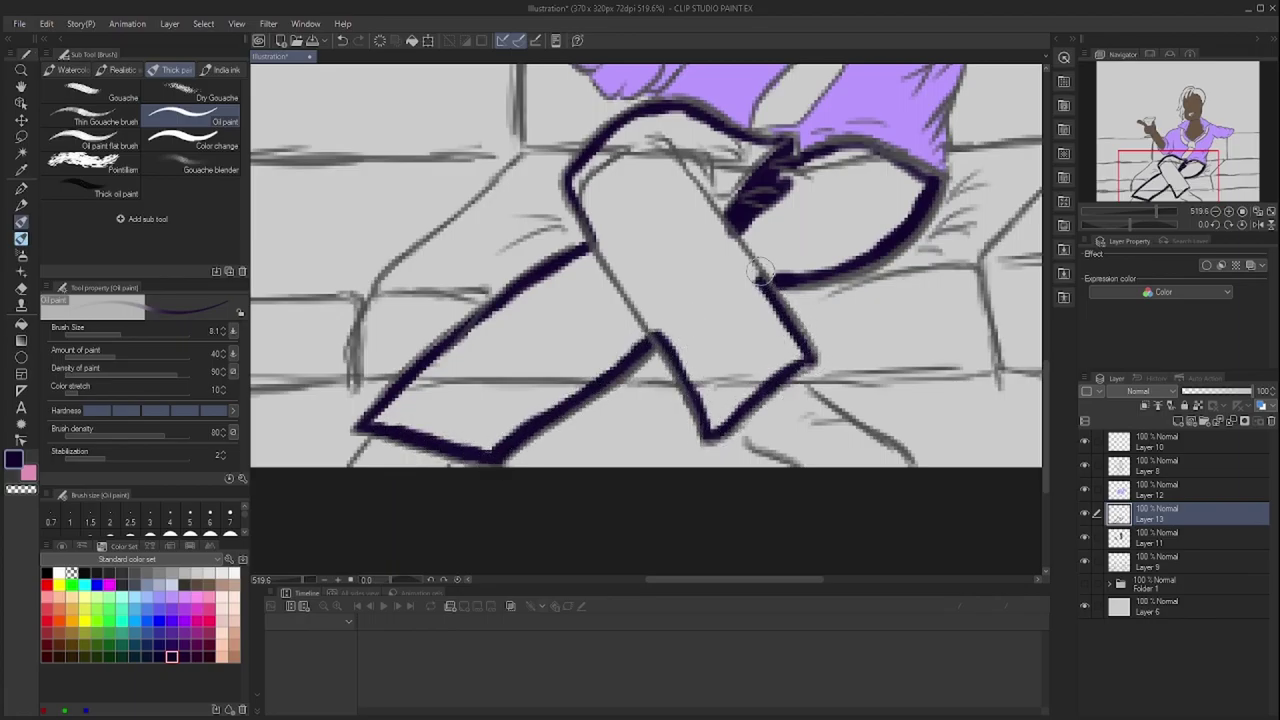
{"action": "left_click", "coordinate": [22, 257]}
{"action": "left_click", "coordinate": [608, 292]}
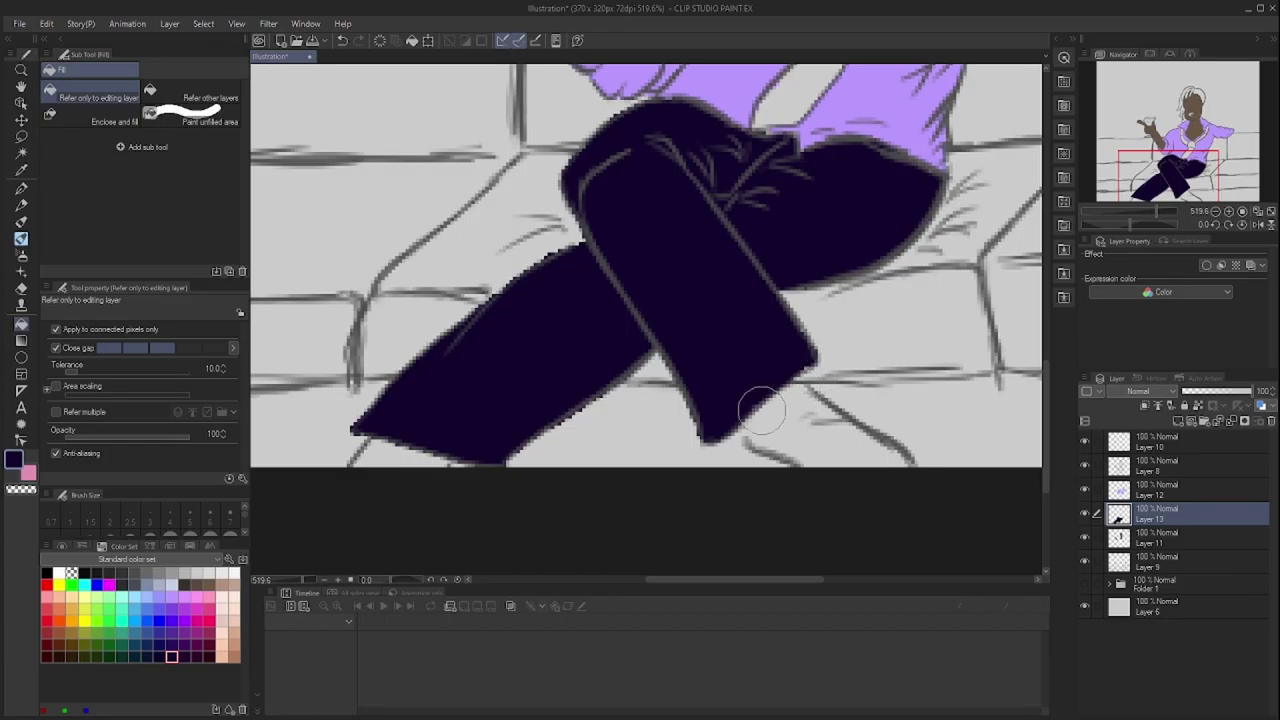
Paint the hand and wrist beyond the outstretched sleeve's cuff in the skin brown with the Oil paint brush
{"action": "left_click_drag", "start_coordinate": [918, 208], "coordinate": [788, 283]}
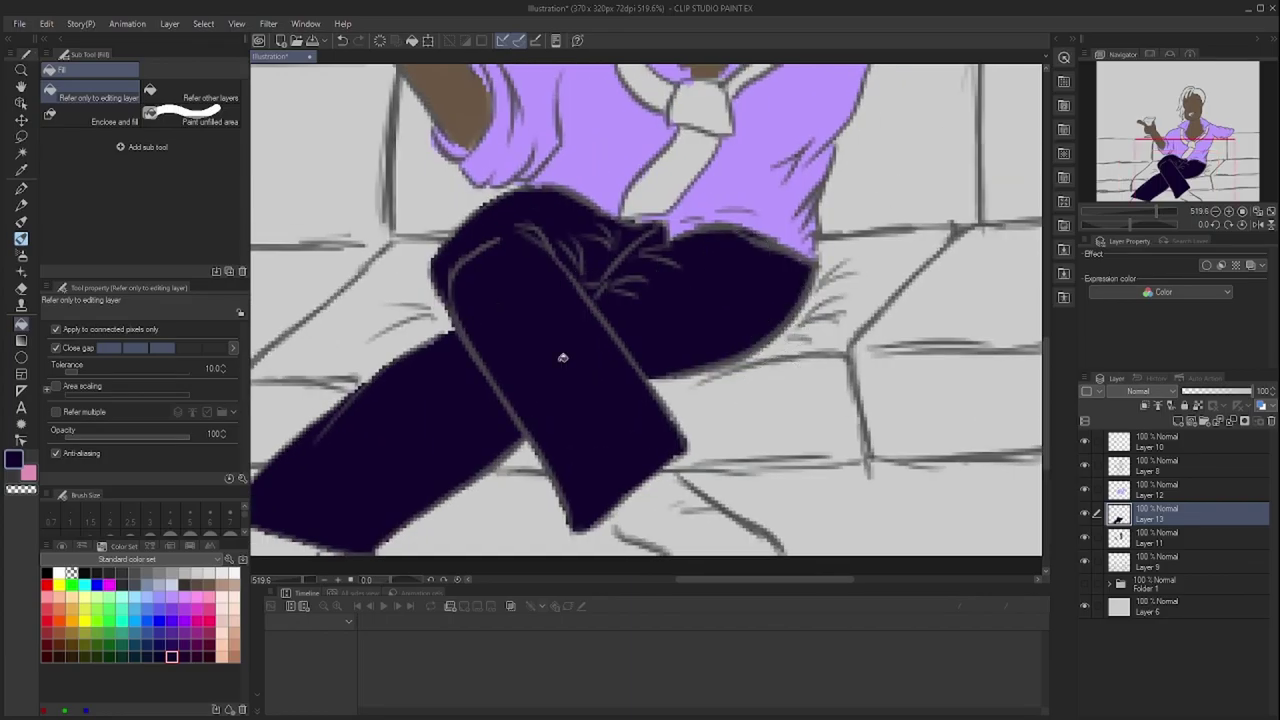
{"action": "scroll", "coordinate": [562, 357], "scroll_direction": "down", "scroll_amount": 10}
{"action": "scroll", "coordinate": [690, 340], "scroll_direction": "up", "scroll_amount": 6}
{"action": "key", "text": "b"}
{"action": "scroll", "coordinate": [524, 352], "scroll_direction": "up", "scroll_amount": 2}
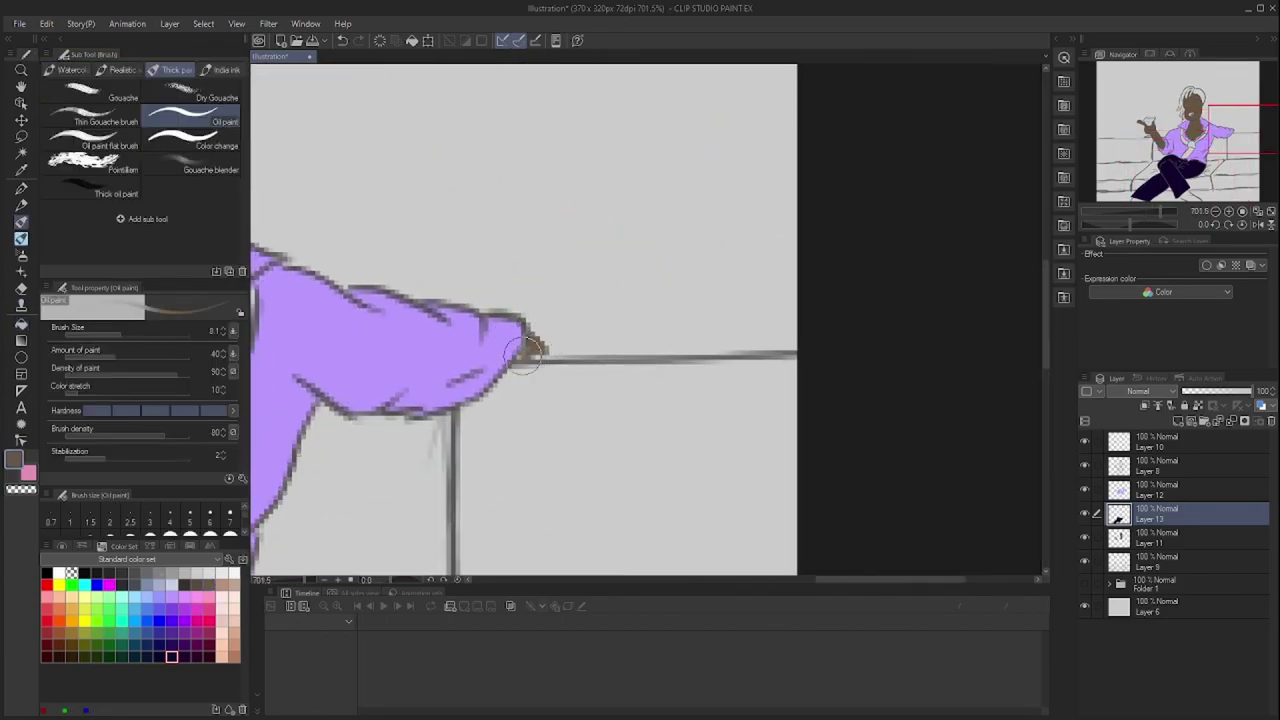
{"action": "mouse_move", "coordinate": [519, 370]}
{"action": "left_mouse_down"}
{"action": "mouse_move", "coordinate": [552, 352]}
{"action": "mouse_move", "coordinate": [520, 376]}
{"action": "mouse_move", "coordinate": [585, 350]}
{"action": "mouse_move", "coordinate": [560, 365]}
{"action": "mouse_move", "coordinate": [635, 353]}
{"action": "left_mouse_up"}
{"action": "scroll", "coordinate": [617, 373], "scroll_direction": "down", "scroll_amount": 4}
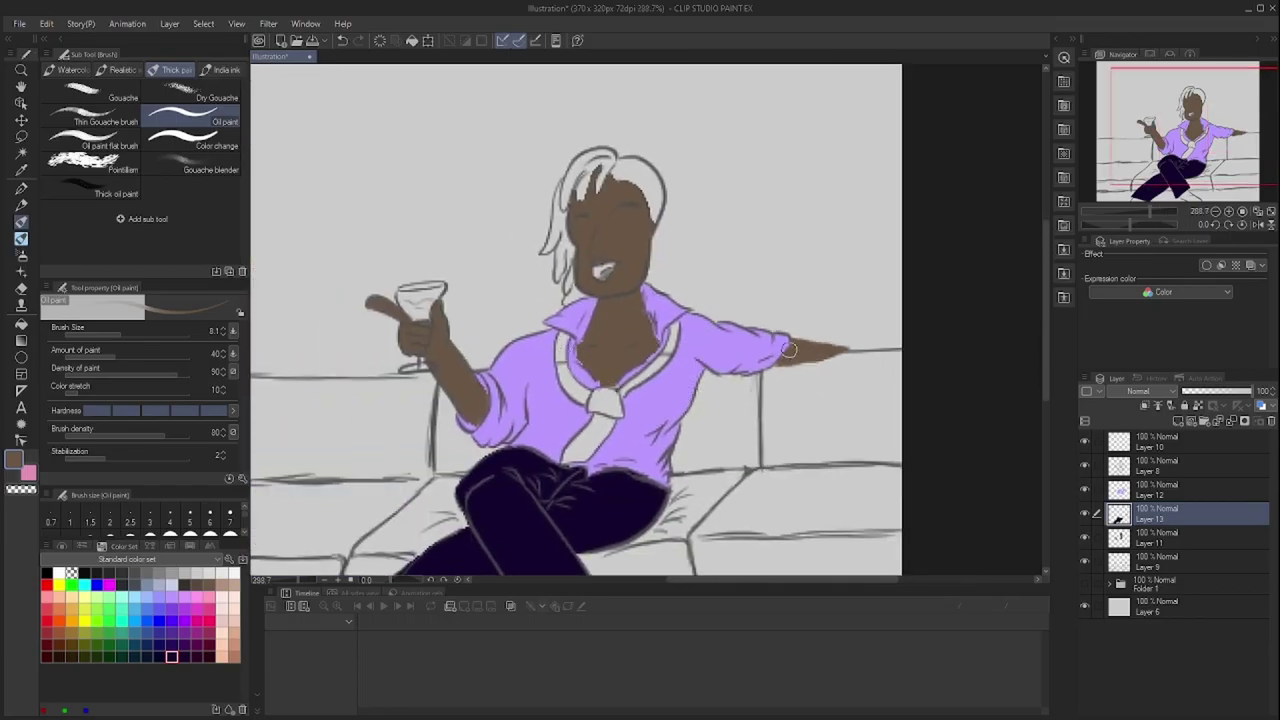
Add a layer above the shirt colour and paint the neckerchief's knot, tail and the band towards the outstretched arm light grey
{"action": "key", "text": "ctrl+shift+n"}
{"action": "scroll", "coordinate": [648, 378], "scroll_direction": "up", "scroll_amount": 4}
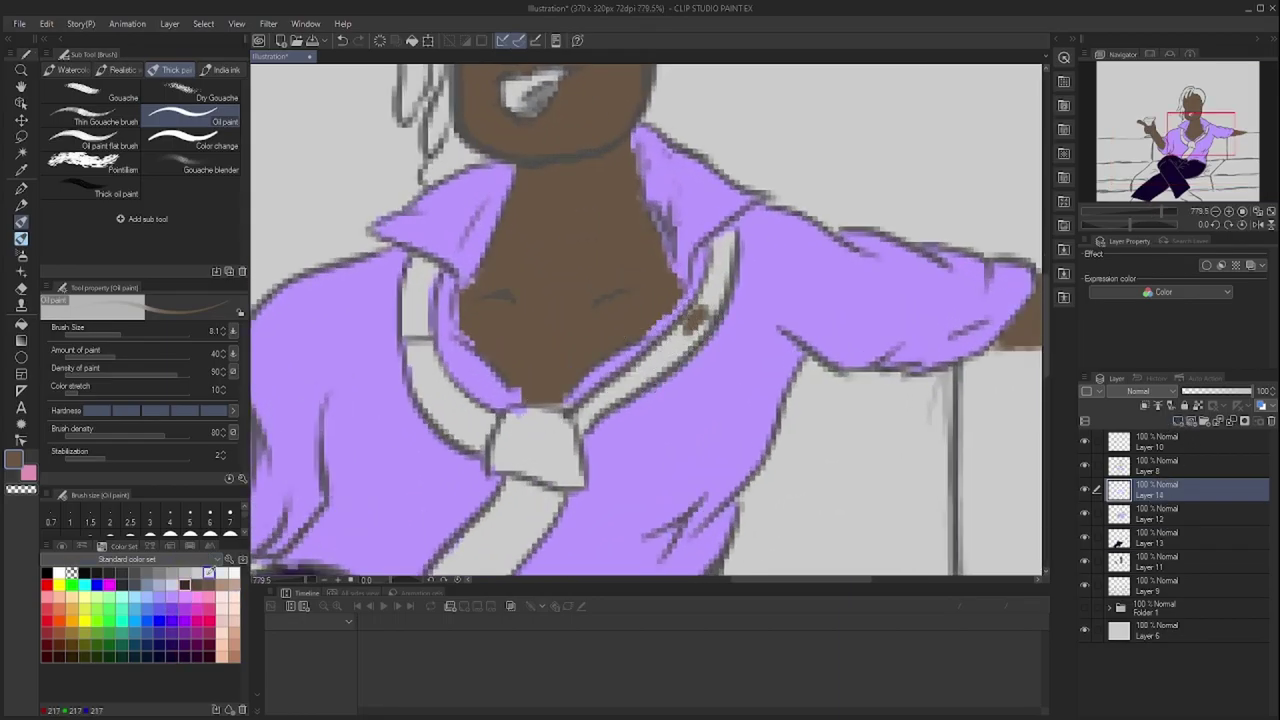
{"action": "left_click_drag", "start_coordinate": [623, 388], "coordinate": [703, 267]}
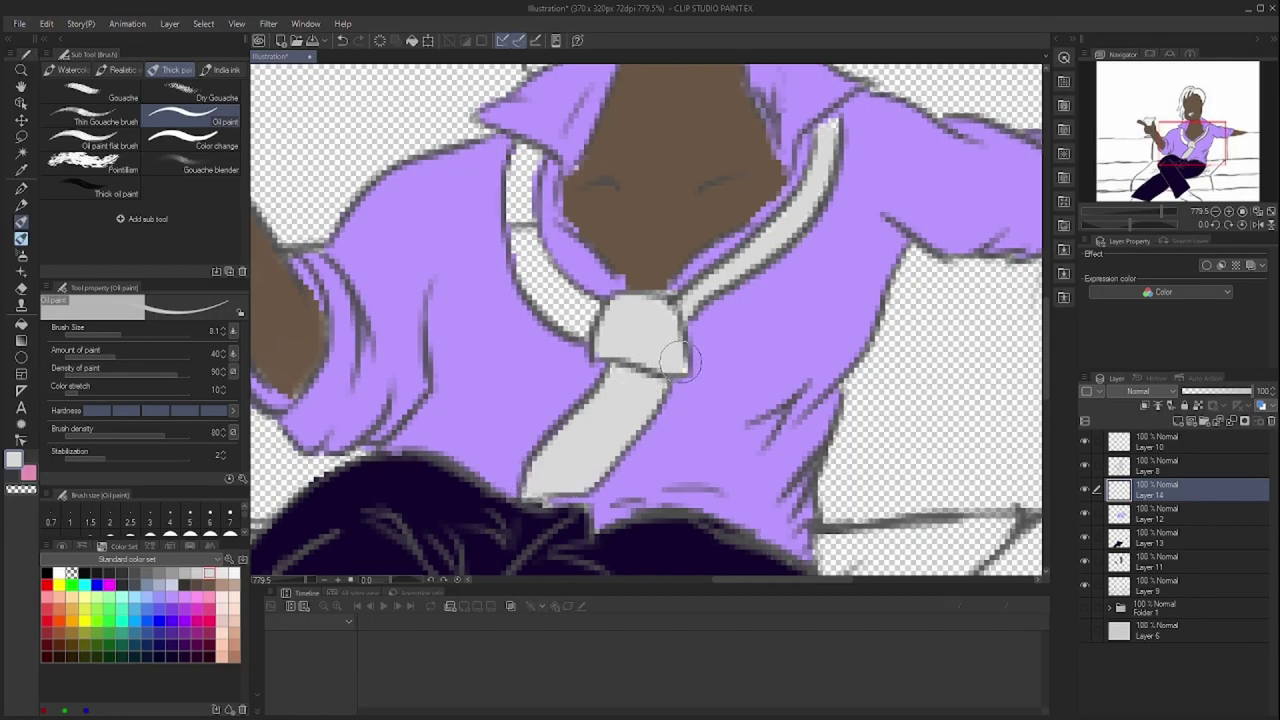
Reduce the brush to 2.0 and paint the neckerchief's remaining band on the glass-holding side light grey
{"action": "key", "text": "bracketleft"}
{"action": "key", "text": "bracketleft"}
{"action": "key", "text": "bracketleft"}
{"action": "key", "text": "bracketleft"}
{"action": "key", "text": "bracketleft"}
{"action": "key", "text": "bracketleft"}
{"action": "key", "text": "bracketleft"}
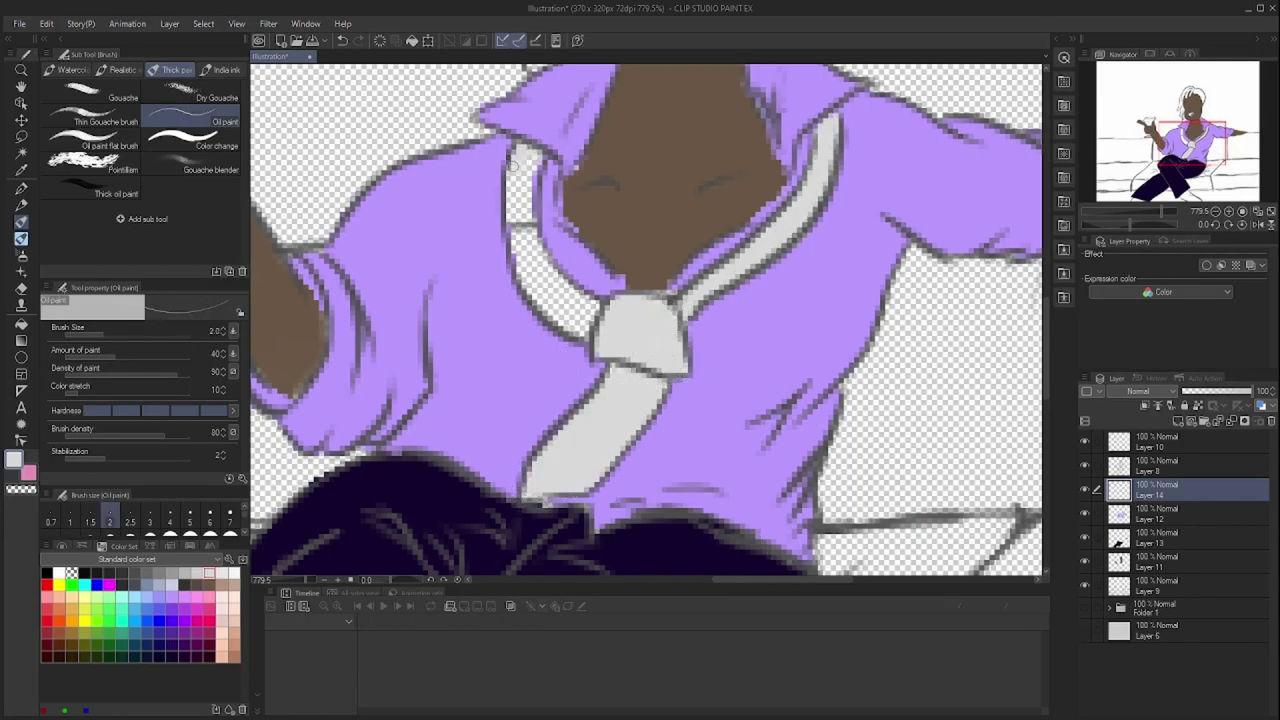
{"action": "left_click_drag", "start_coordinate": [514, 158], "coordinate": [528, 170]}
{"action": "left_click_drag", "start_coordinate": [511, 249], "coordinate": [590, 306]}
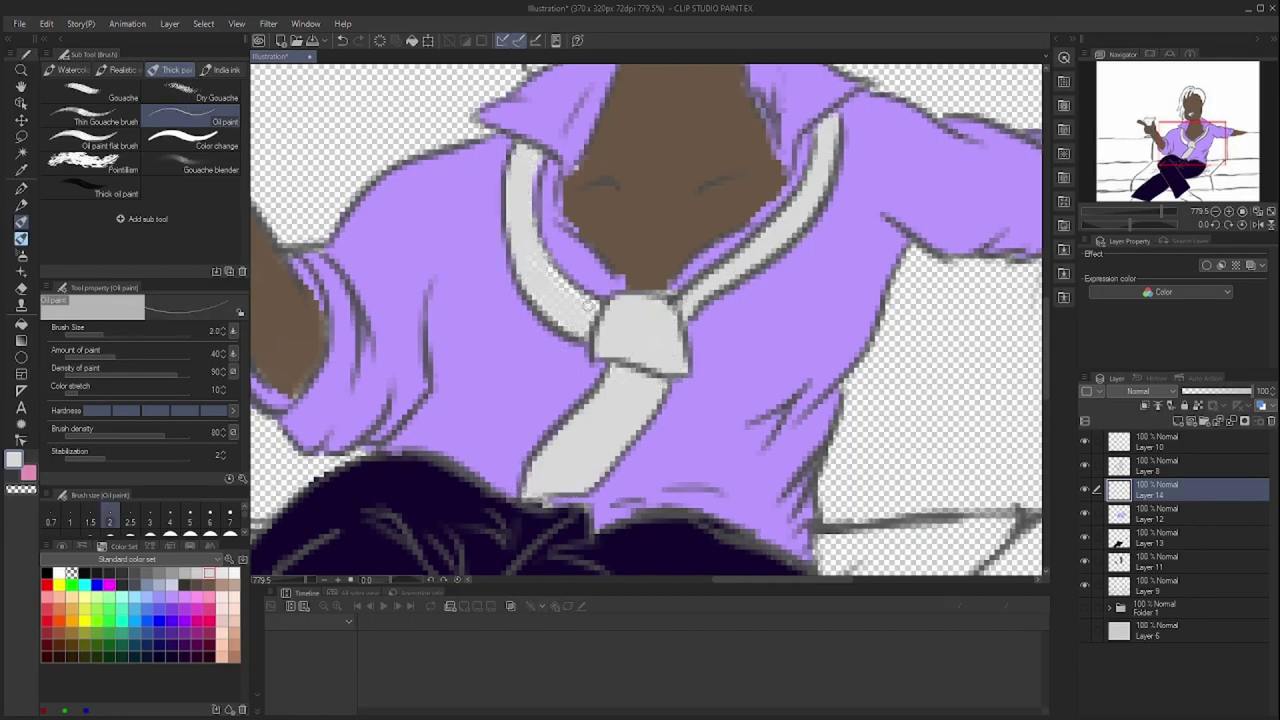
Switch to the shirt colour layer and touch up the open collar edge above the neckerchief knot in the shirt's purple
{"action": "left_click", "coordinate": [720, 440], "text": "alt"}
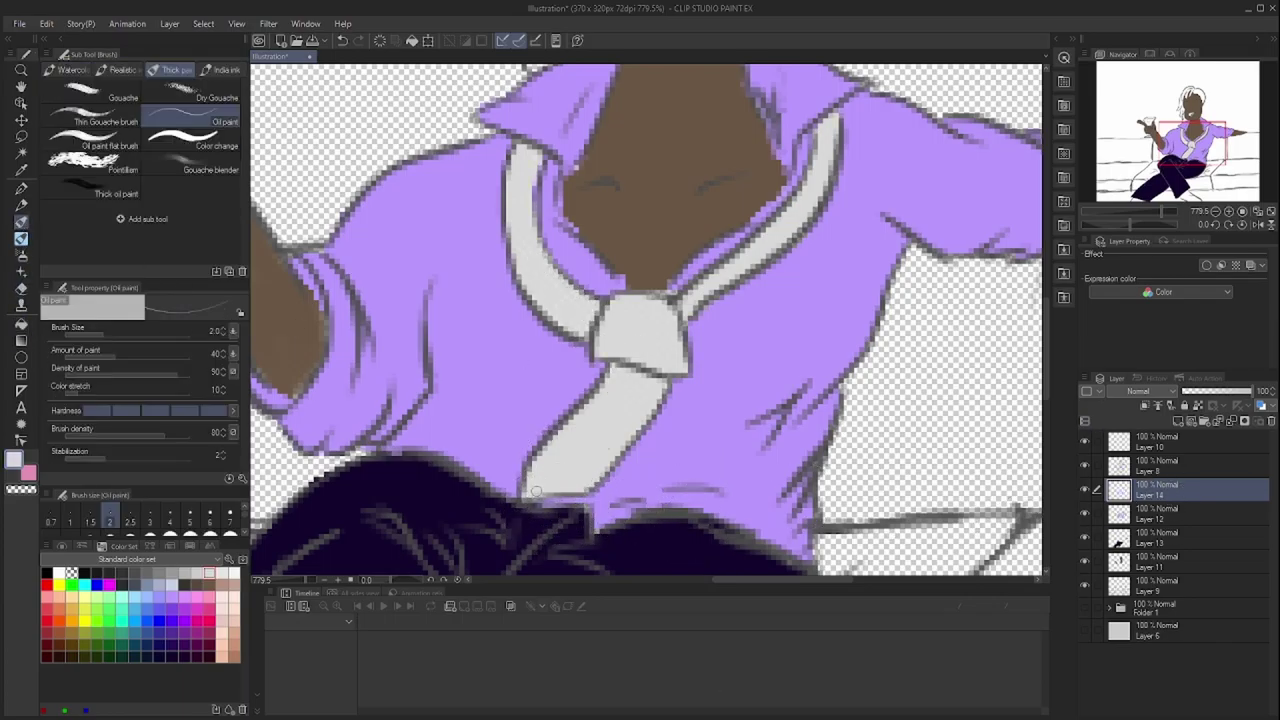
{"action": "left_click", "coordinate": [718, 305], "text": "ctrl+shift"}
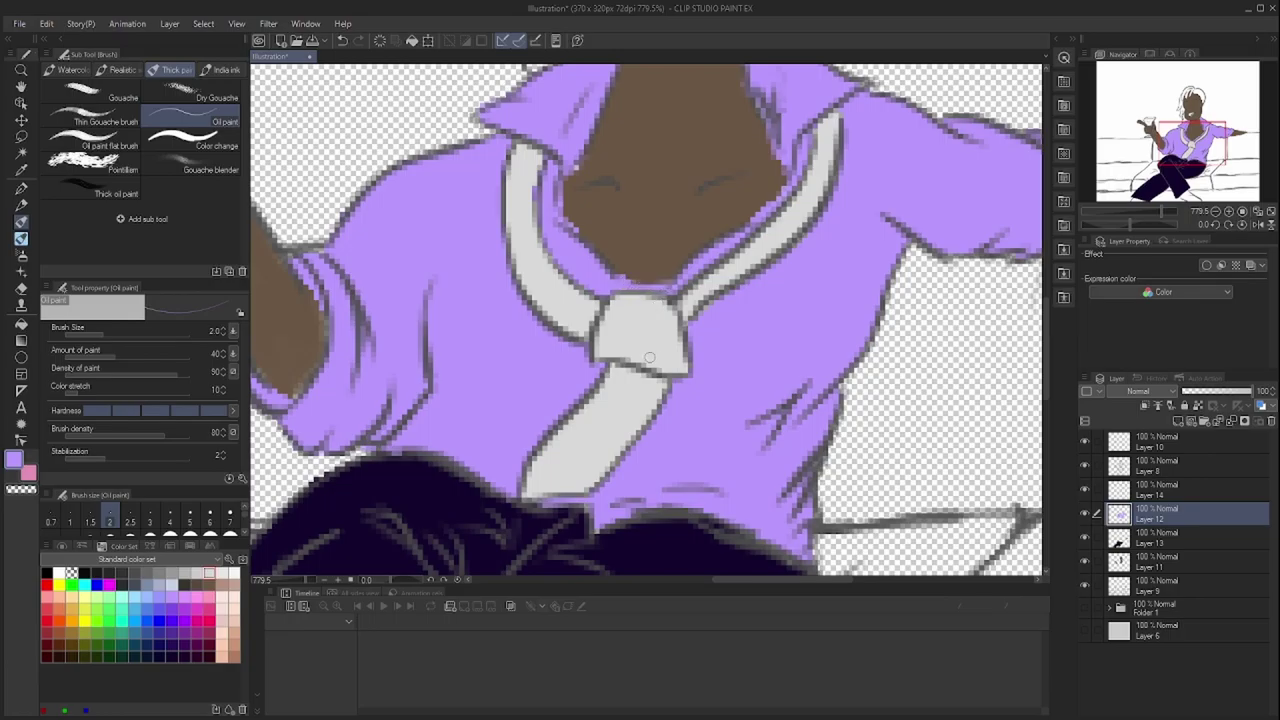
{"action": "scroll", "coordinate": [622, 364], "scroll_direction": "down", "scroll_amount": 5}
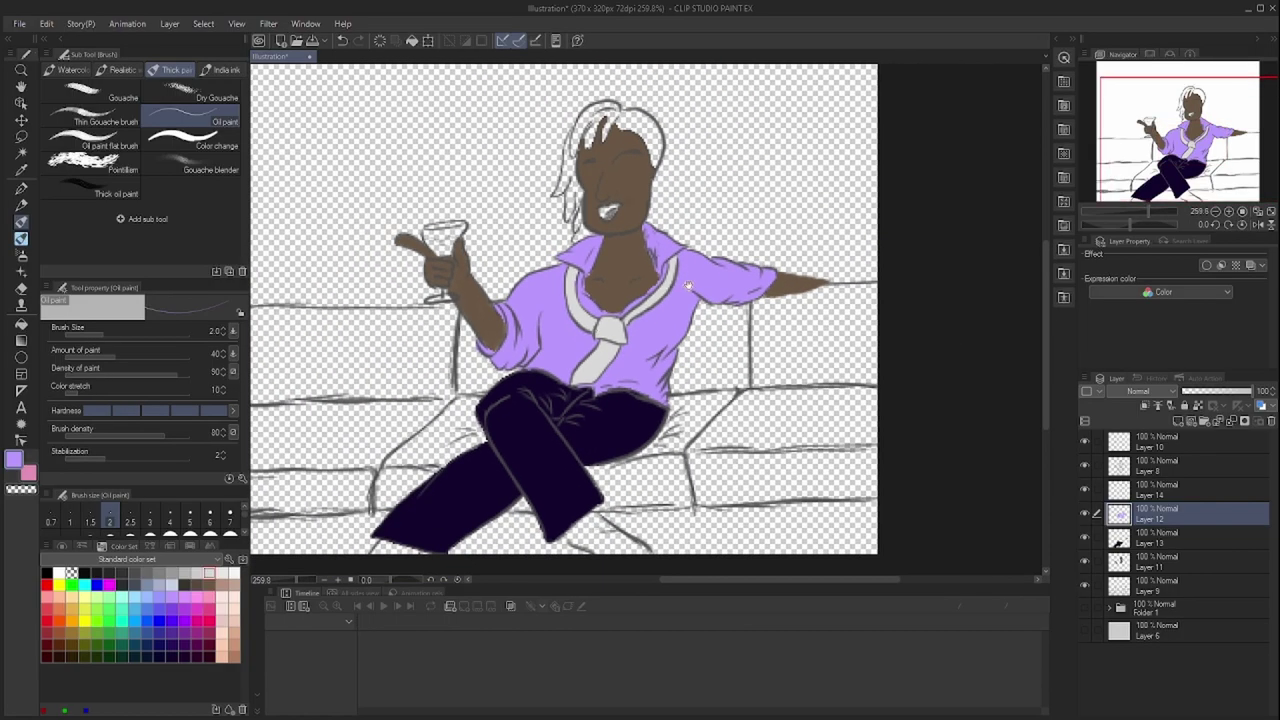
Add a new layer directly above the skin colour layer and outline the hair's edges and strands in very dark purple
{"action": "scroll", "coordinate": [648, 101], "scroll_direction": "up", "scroll_amount": 5}
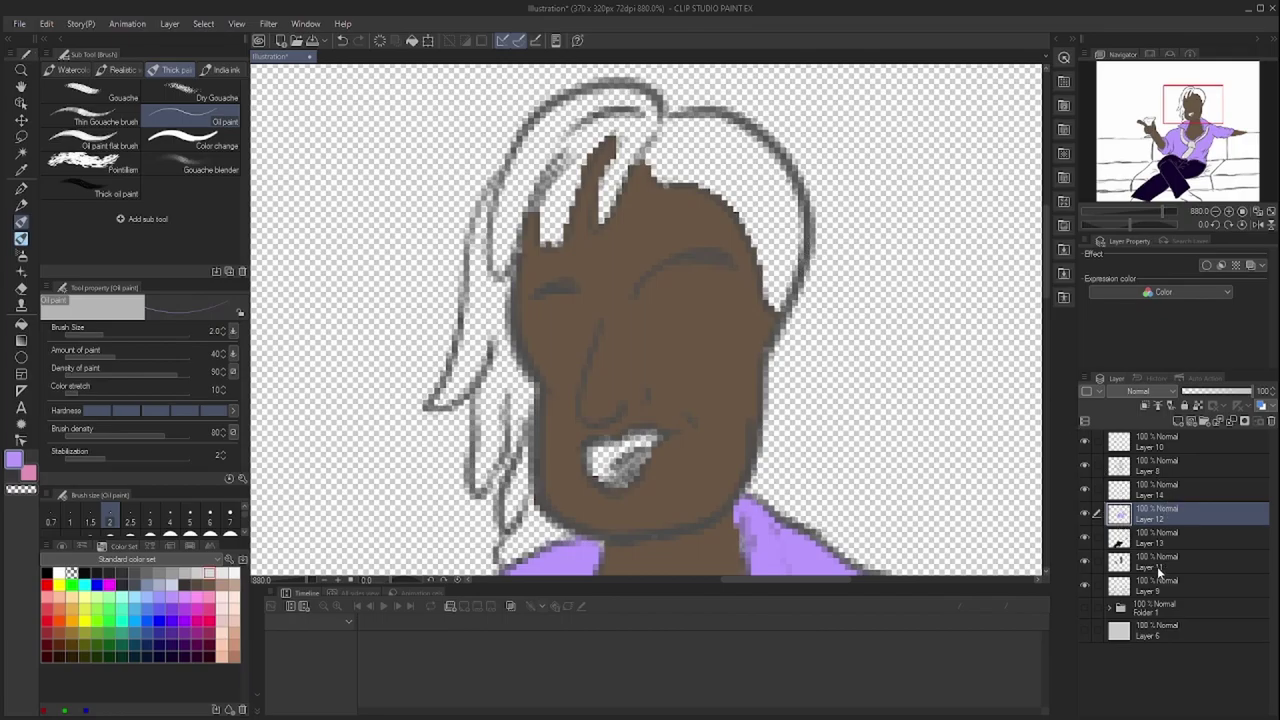
{"action": "left_click", "coordinate": [1159, 566]}
{"action": "left_click", "coordinate": [1178, 421]}
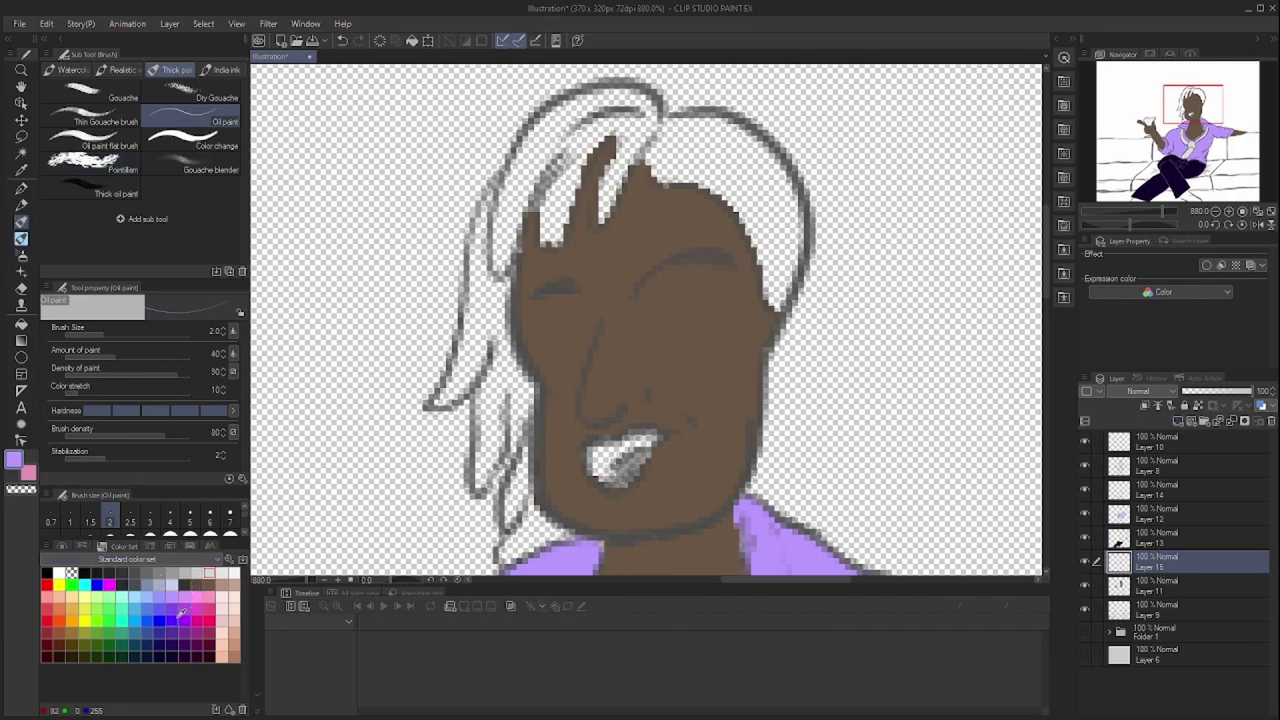
{"action": "mouse_move", "coordinate": [488, 196]}
{"action": "left_mouse_down"}
{"action": "mouse_move", "coordinate": [434, 400]}
{"action": "mouse_move", "coordinate": [488, 350]}
{"action": "mouse_move", "coordinate": [482, 478]}
{"action": "mouse_move", "coordinate": [512, 500]}
{"action": "mouse_move", "coordinate": [520, 560]}
{"action": "mouse_move", "coordinate": [560, 535]}
{"action": "mouse_move", "coordinate": [540, 530]}
{"action": "mouse_move", "coordinate": [525, 500]}
{"action": "mouse_move", "coordinate": [500, 250]}
{"action": "mouse_move", "coordinate": [568, 152]}
{"action": "mouse_move", "coordinate": [560, 240]}
{"action": "mouse_move", "coordinate": [530, 160]}
{"action": "mouse_move", "coordinate": [600, 135]}
{"action": "mouse_move", "coordinate": [614, 180]}
{"action": "mouse_move", "coordinate": [665, 162]}
{"action": "mouse_move", "coordinate": [725, 185]}
{"action": "mouse_move", "coordinate": [782, 304]}
{"action": "mouse_move", "coordinate": [766, 152]}
{"action": "mouse_move", "coordinate": [641, 112]}
{"action": "mouse_move", "coordinate": [497, 200]}
{"action": "left_mouse_up"}
Fill the outlined hair and its hanging strands with the very dark purple, and return to the Oil paint brush
{"action": "key", "text": "g"}
{"action": "left_click", "coordinate": [700, 140]}
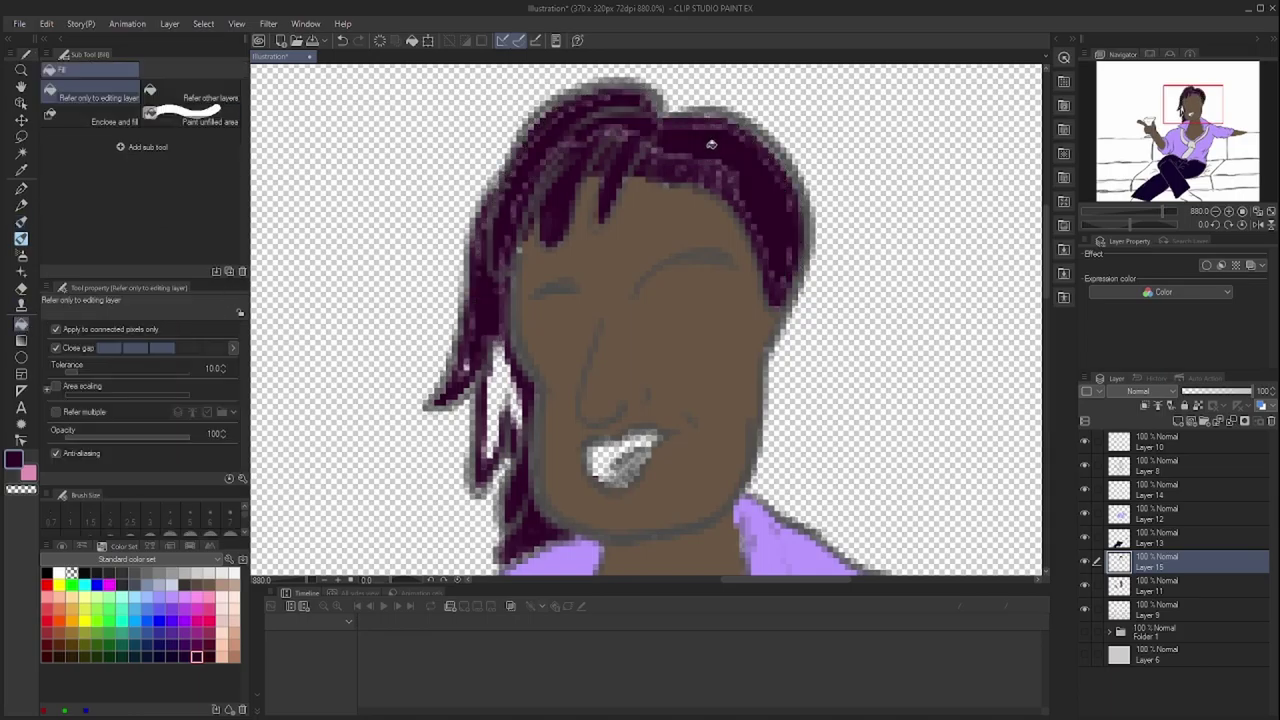
{"action": "left_click", "coordinate": [502, 390]}
{"action": "left_click", "coordinate": [768, 175]}
{"action": "key", "text": "ctrl+z"}
{"action": "key", "text": "b"}
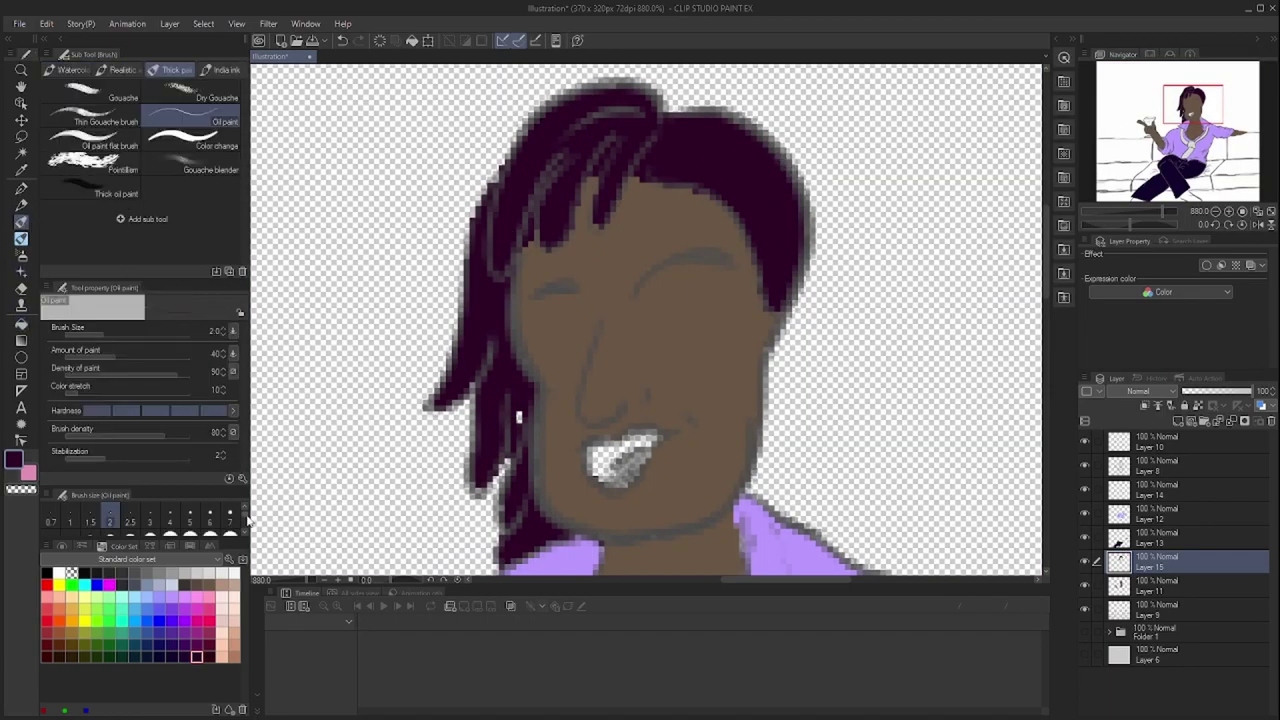
Add a layer above the hair colour and paint magenta highlights along the hanging strands, fringe and crown
{"action": "key", "text": "ctrl+shift+n"}
{"action": "left_click", "coordinate": [197, 632]}
{"action": "left_click_drag", "start_coordinate": [462, 340], "coordinate": [440, 402]}
{"action": "scroll", "coordinate": [640, 320], "scroll_direction": "down", "scroll_amount": 2}
{"action": "mouse_move", "coordinate": [486, 314]}
{"action": "left_mouse_down"}
{"action": "mouse_move", "coordinate": [466, 380]}
{"action": "mouse_move", "coordinate": [493, 378]}
{"action": "left_mouse_up"}
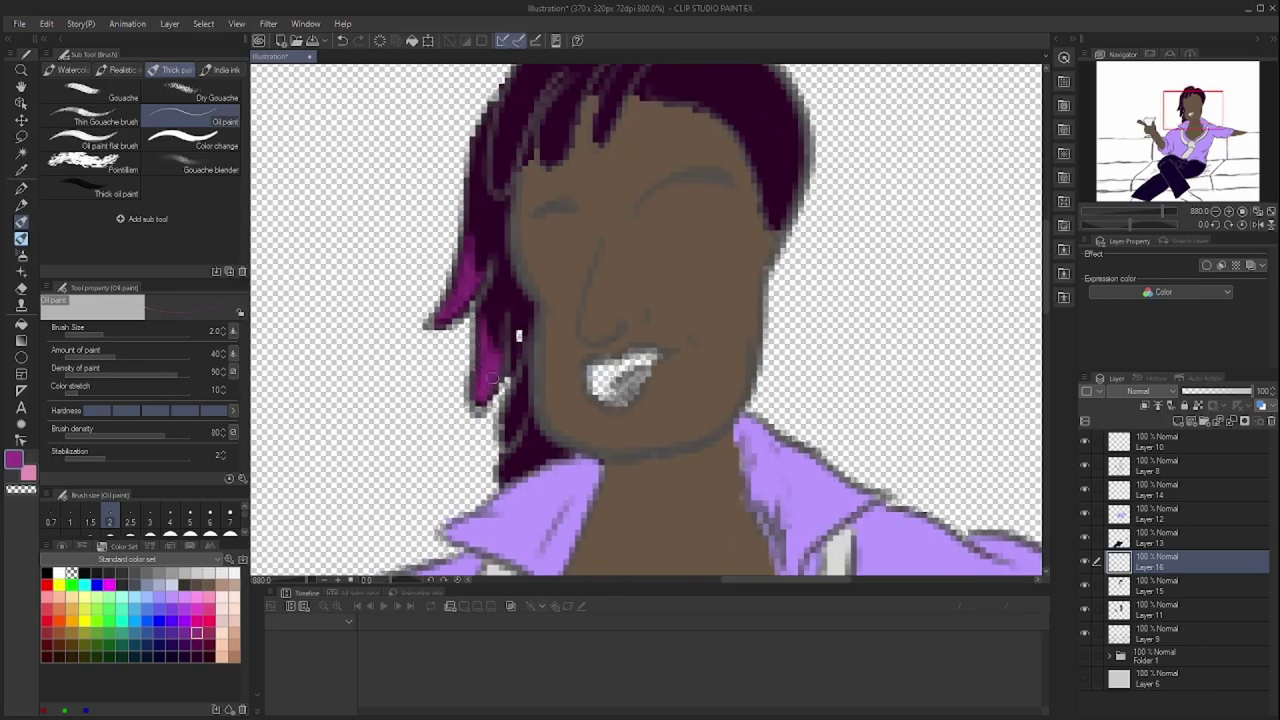
{"action": "scroll", "coordinate": [513, 466], "scroll_direction": "up", "scroll_amount": 3}
{"action": "mouse_move", "coordinate": [512, 316]}
{"action": "left_mouse_down"}
{"action": "mouse_move", "coordinate": [508, 232]}
{"action": "mouse_move", "coordinate": [531, 214]}
{"action": "left_mouse_up"}
{"action": "mouse_move", "coordinate": [560, 296]}
{"action": "left_mouse_down"}
{"action": "mouse_move", "coordinate": [582, 247]}
{"action": "mouse_move", "coordinate": [632, 206]}
{"action": "left_mouse_up"}
{"action": "scroll", "coordinate": [516, 447], "scroll_direction": "down", "scroll_amount": 2}
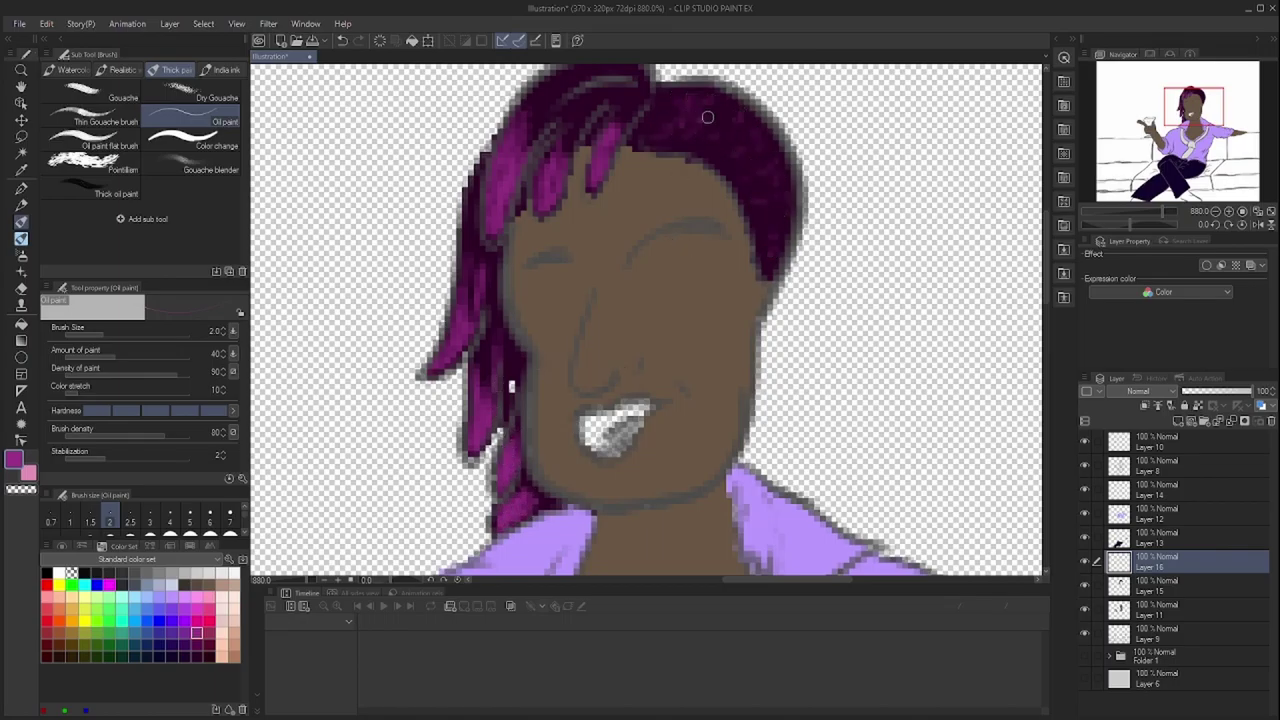
Group the clothing colour layers into a folder named Clothes and the two hair layers into a folder named Hair
{"action": "key", "text": "ctrl+0"}
{"action": "left_click", "coordinate": [1086, 490]}
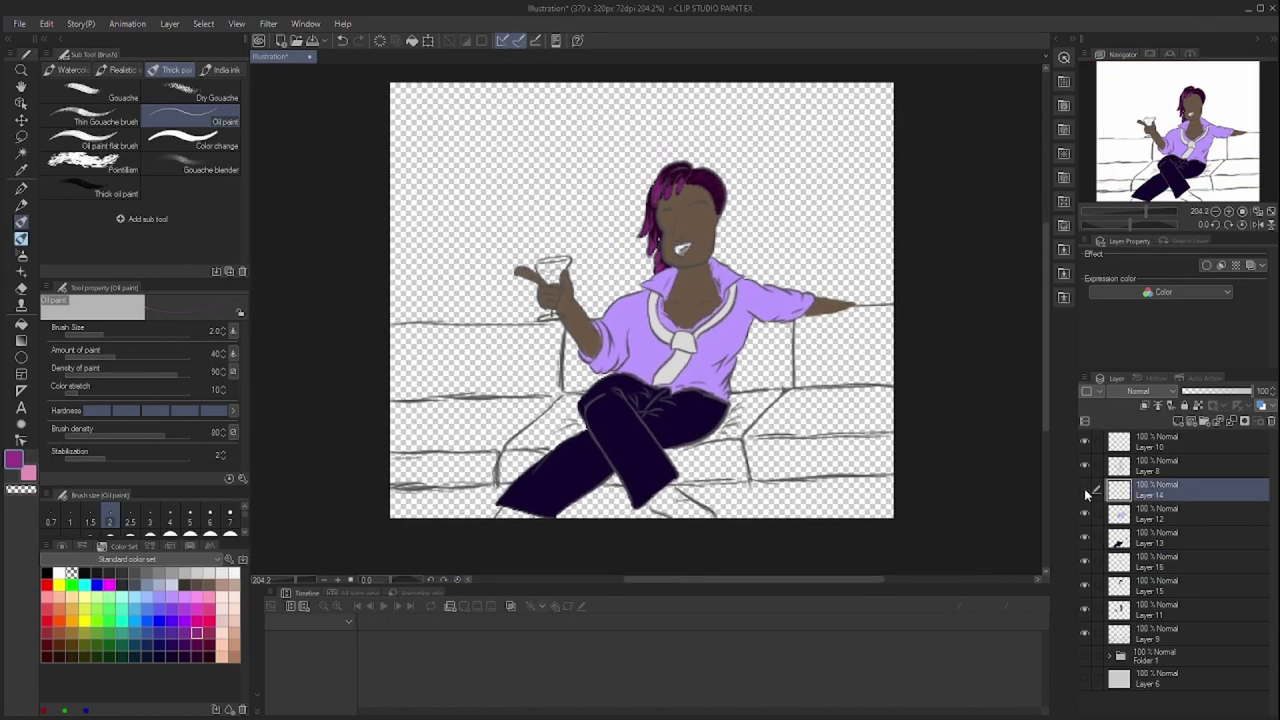
{"action": "left_click", "coordinate": [1205, 423]}
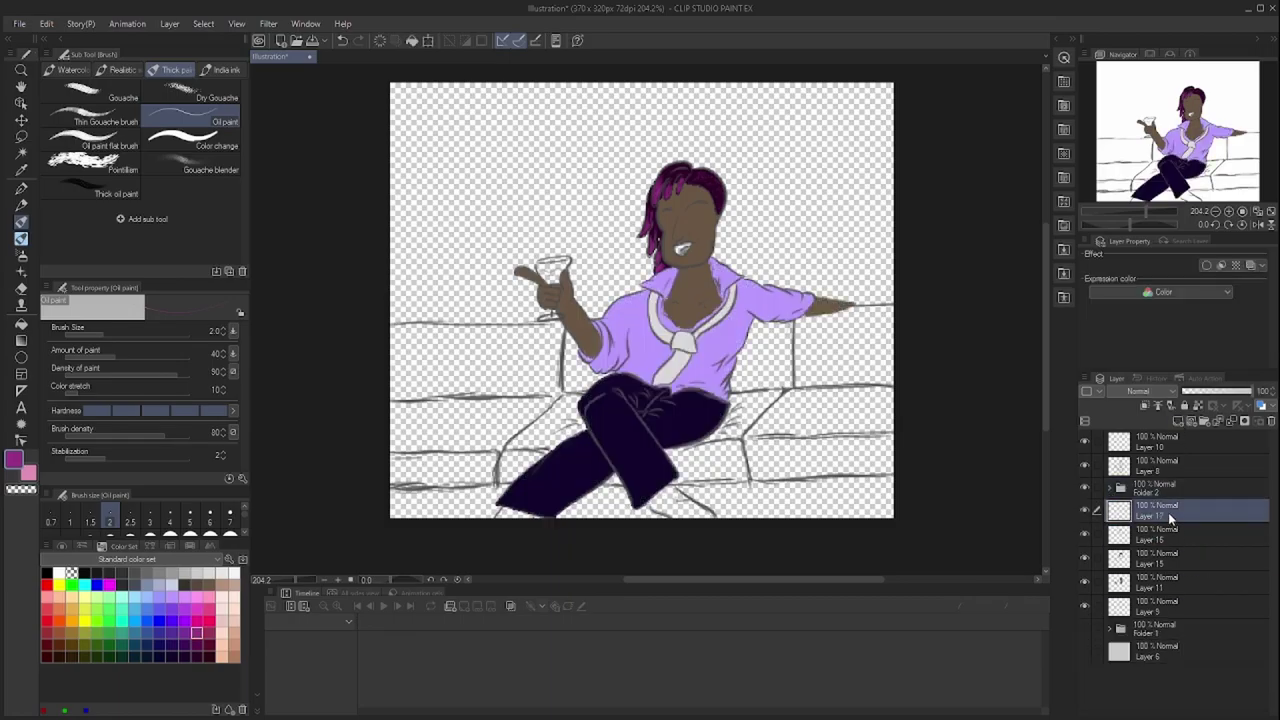
{"action": "left_click", "coordinate": [1109, 508]}
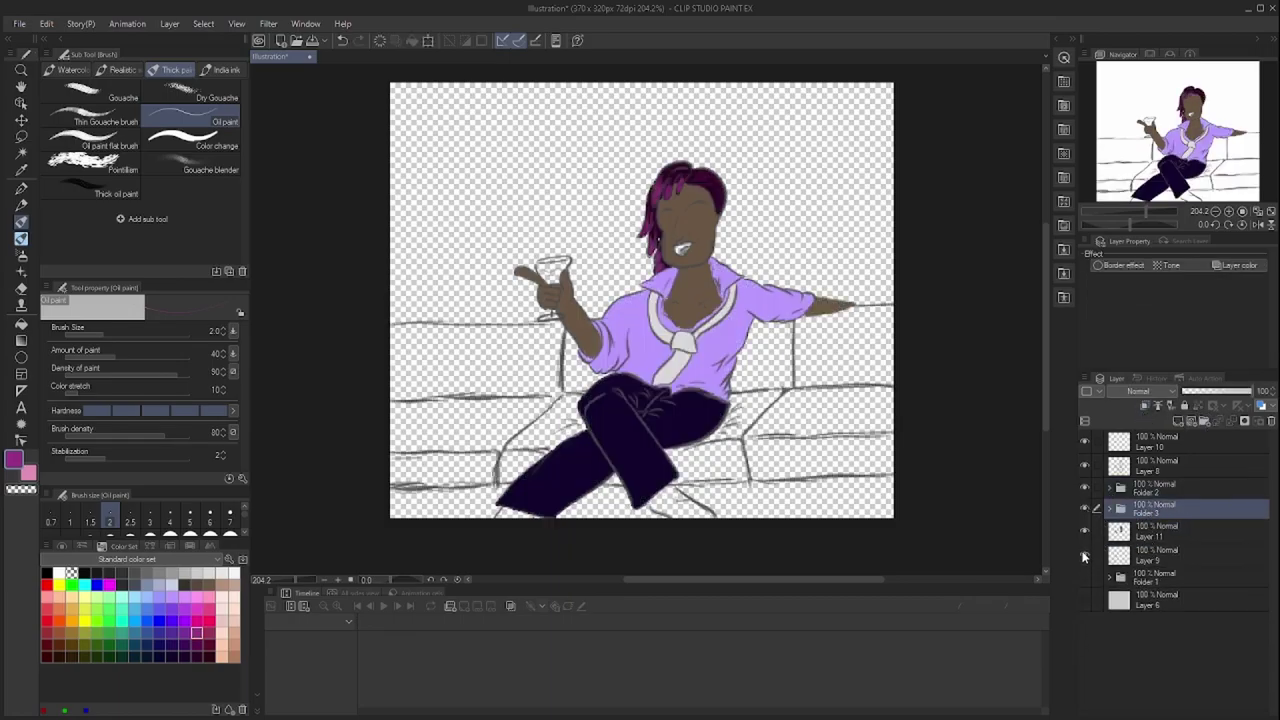
{"action": "left_click", "coordinate": [1110, 488]}
{"action": "left_click", "coordinate": [1110, 489]}
{"action": "left_click", "coordinate": [1138, 514]}
Add a layer beneath the couch line art and start painting the couch off-white with the brush enlarged to 14.5
{"action": "left_click", "coordinate": [1110, 554]}
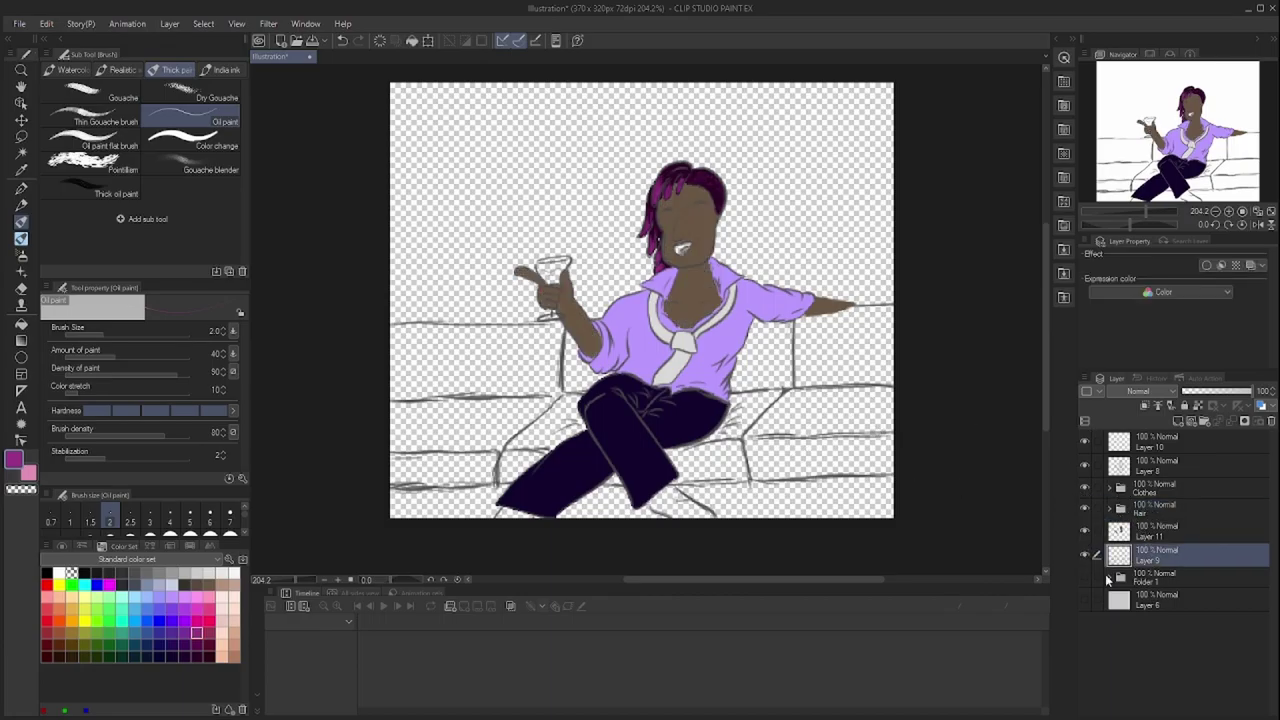
{"action": "left_click", "coordinate": [135, 643]}
{"action": "left_click", "coordinate": [147, 644]}
{"action": "left_click", "coordinate": [222, 583]}
{"action": "left_click_drag", "start_coordinate": [88, 334], "coordinate": [120, 334]}
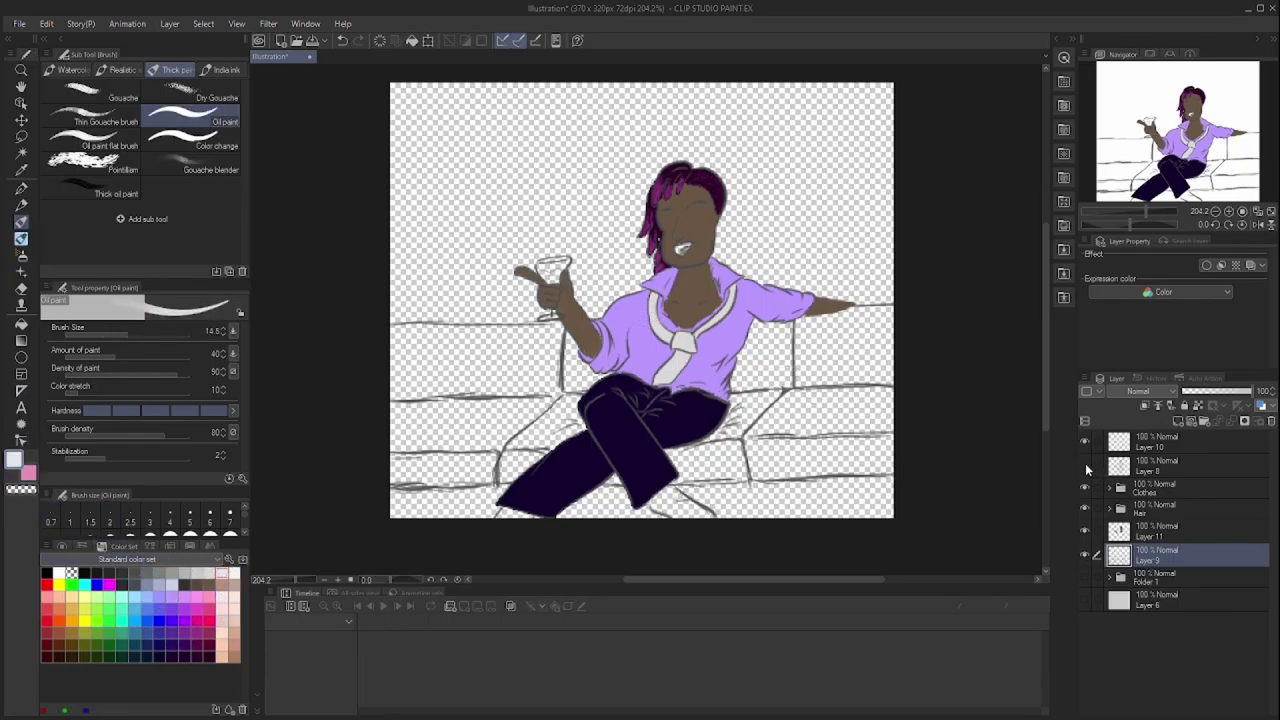
{"action": "key", "text": "ctrl+shift+n"}
{"action": "mouse_move", "coordinate": [740, 440]}
{"action": "left_mouse_down"}
{"action": "mouse_move", "coordinate": [830, 430]}
{"action": "mouse_move", "coordinate": [760, 410]}
{"action": "mouse_move", "coordinate": [871, 334]}
{"action": "mouse_move", "coordinate": [750, 326]}
{"action": "left_mouse_up"}
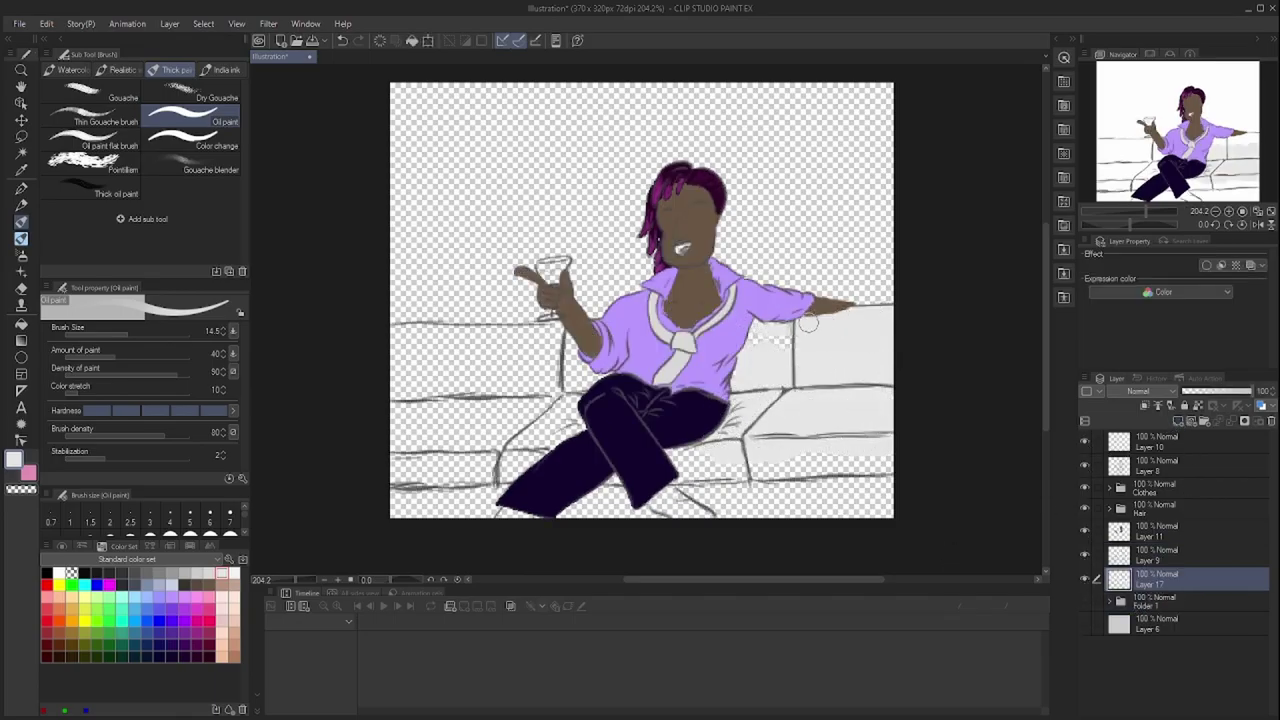
Hide the figure's layers, paint the rest of the couch off-white, and show the figure again
{"action": "left_click_drag", "start_coordinate": [1084, 441], "coordinate": [1081, 518]}
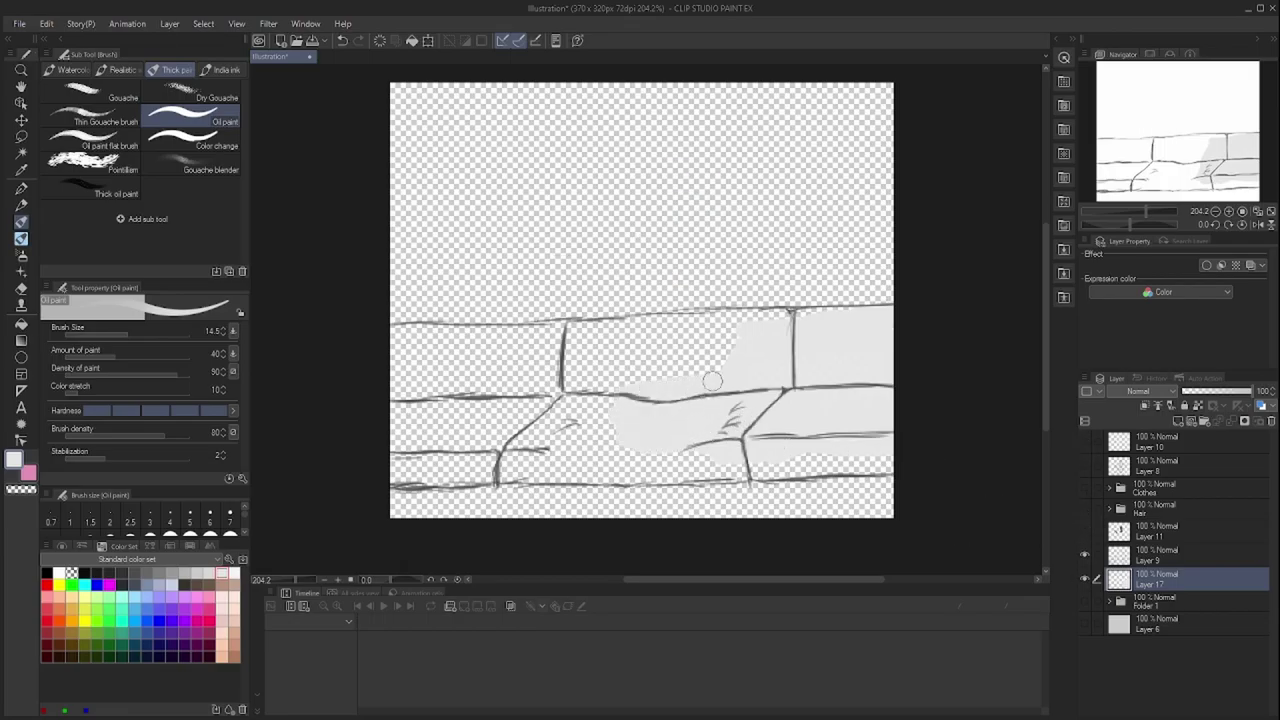
{"action": "mouse_move", "coordinate": [695, 328]}
{"action": "left_mouse_down"}
{"action": "mouse_move", "coordinate": [758, 318]}
{"action": "mouse_move", "coordinate": [425, 332]}
{"action": "mouse_move", "coordinate": [687, 345]}
{"action": "mouse_move", "coordinate": [453, 359]}
{"action": "mouse_move", "coordinate": [375, 415]}
{"action": "mouse_move", "coordinate": [580, 428]}
{"action": "mouse_move", "coordinate": [469, 398]}
{"action": "mouse_move", "coordinate": [447, 444]}
{"action": "mouse_move", "coordinate": [550, 477]}
{"action": "mouse_move", "coordinate": [815, 464]}
{"action": "mouse_move", "coordinate": [628, 470]}
{"action": "mouse_move", "coordinate": [891, 417]}
{"action": "left_mouse_up"}
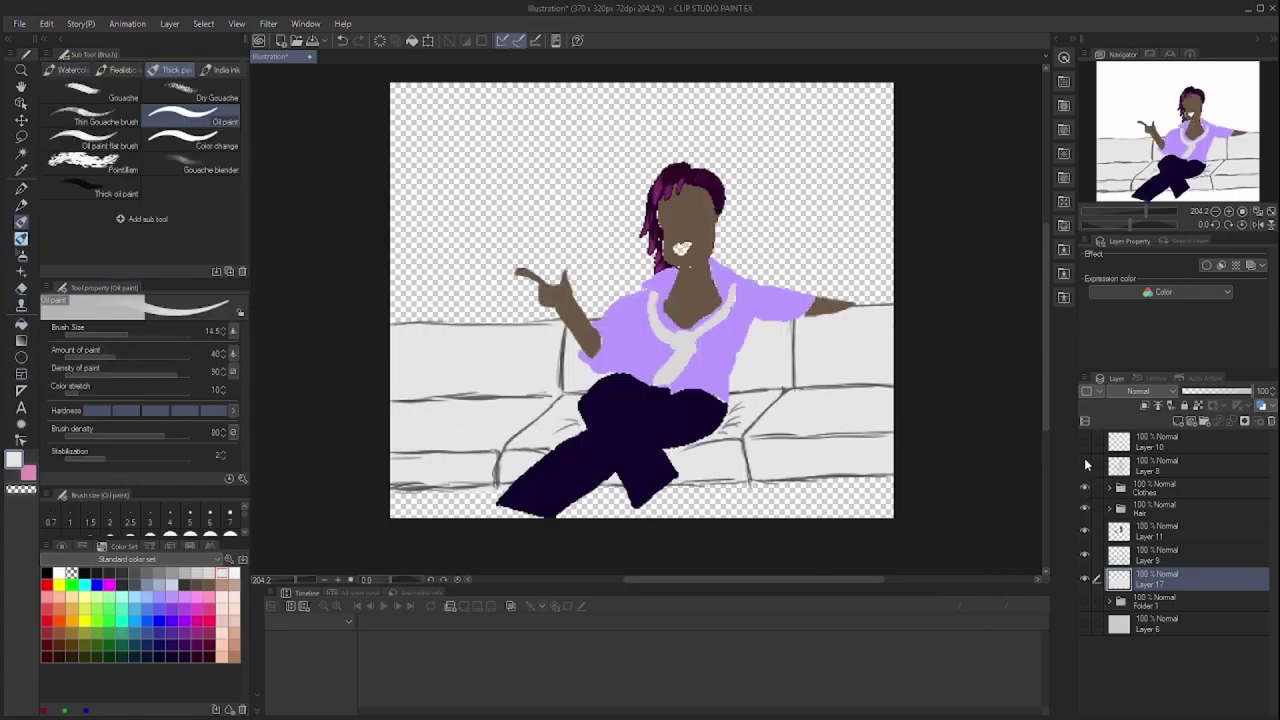
{"action": "left_click_drag", "start_coordinate": [1084, 530], "coordinate": [1073, 462]}
Add a layer beneath the trousers in the Clothes folder and paint the feet below both trouser hems blue-grey
{"action": "left_click", "coordinate": [640, 480], "text": "ctrl+shift"}
{"action": "left_click", "coordinate": [655, 488], "text": "alt"}
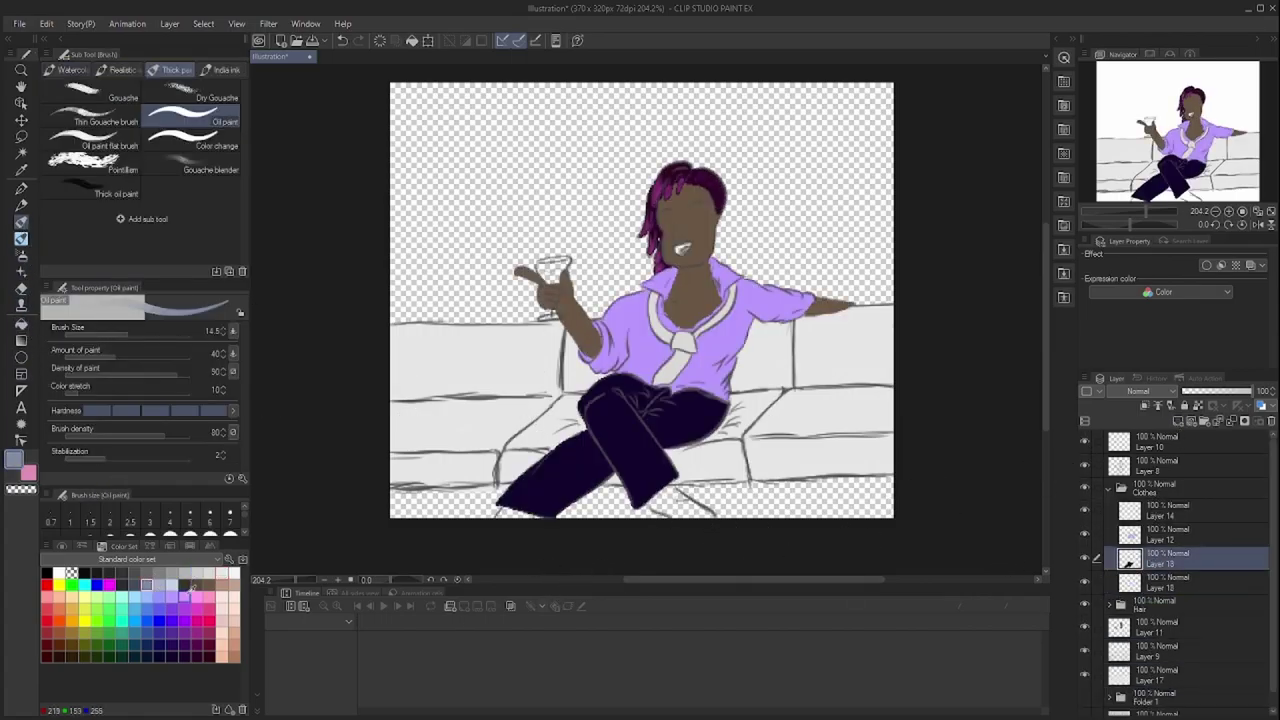
{"action": "left_click_drag", "start_coordinate": [666, 500], "coordinate": [712, 512]}
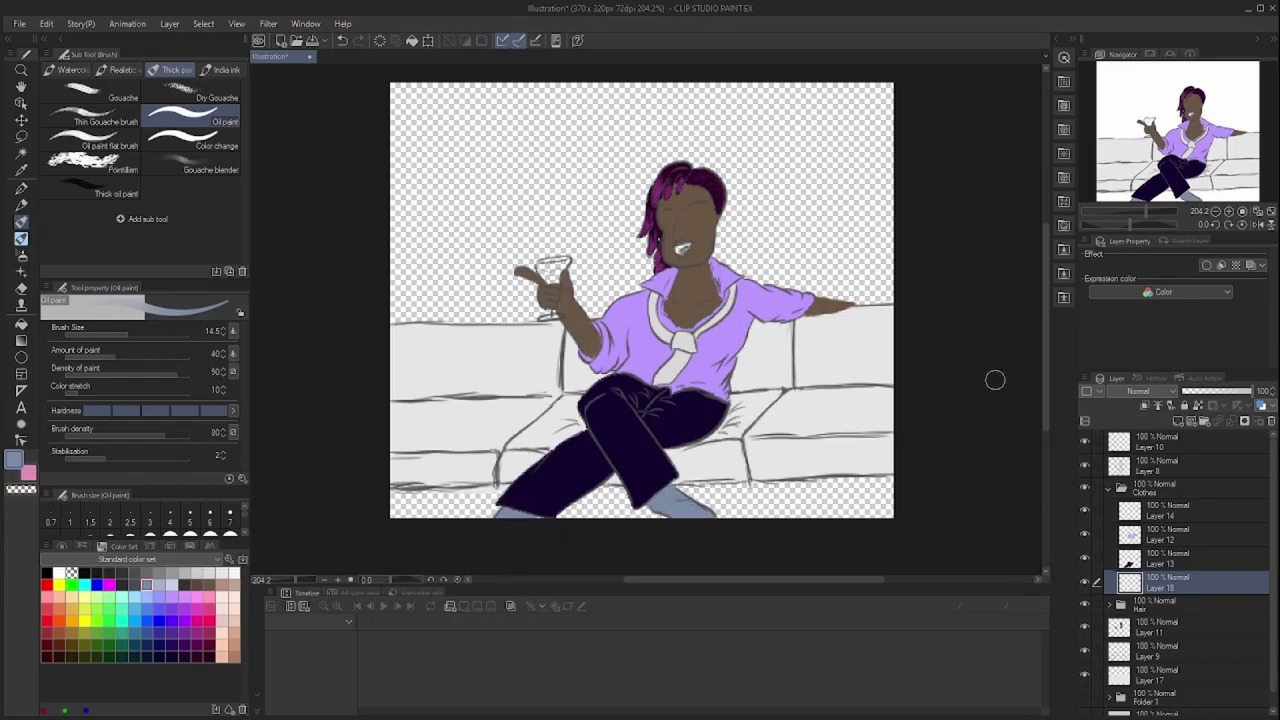
{"action": "left_click", "coordinate": [1108, 488]}
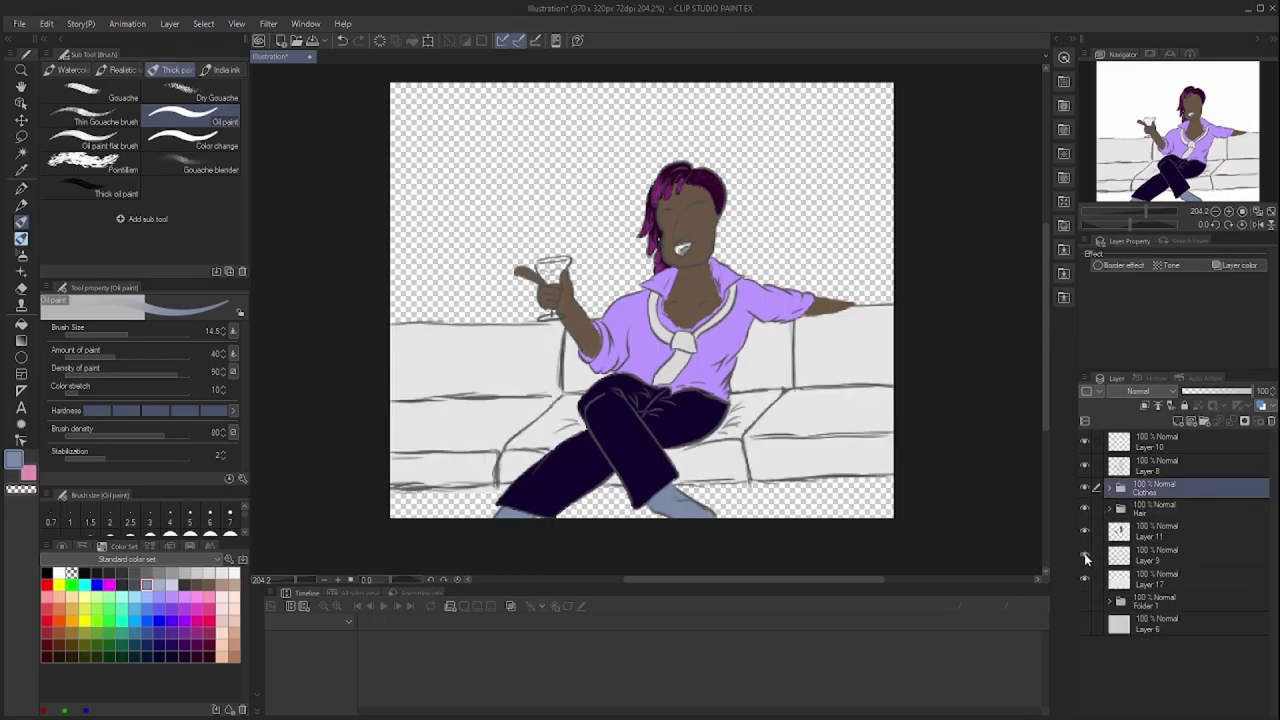
Group the couch's line art and colour layers into a folder named Couch, collapse it and hide it
{"action": "left_click", "coordinate": [1150, 558]}
{"action": "left_click", "coordinate": [1150, 582], "text": "shift"}
{"action": "key", "text": "ctrl+g"}
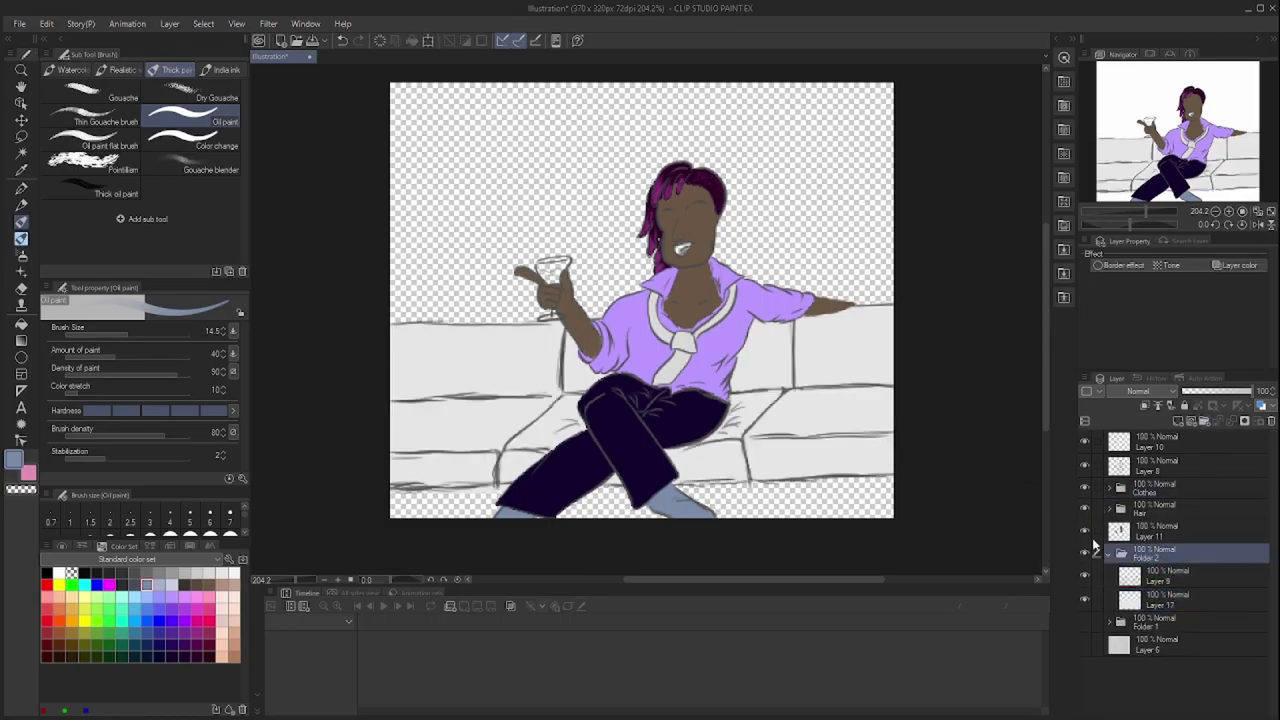
{"action": "left_click", "coordinate": [1108, 553]}
{"action": "left_click", "coordinate": [1084, 552]}
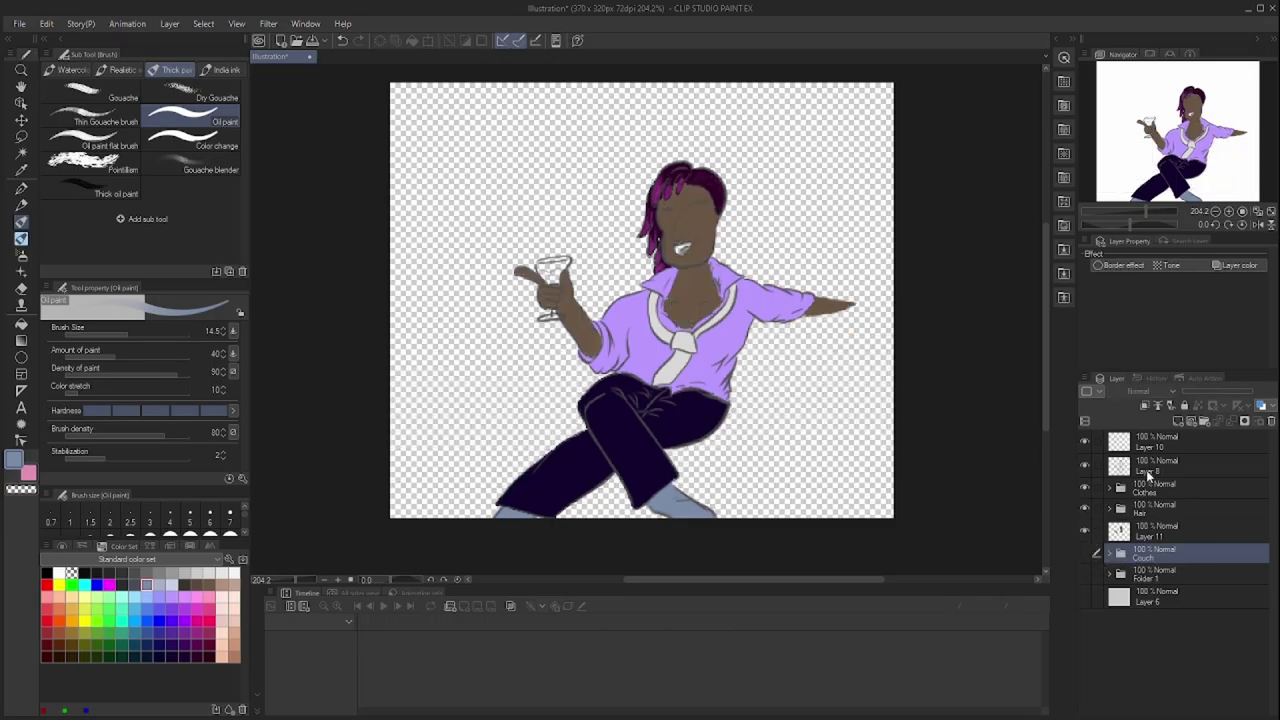
Group the figure's line art, Clothes, Hair and skin layers into a folder named Person, collapse it and hide it
{"action": "left_click", "coordinate": [1182, 458]}
{"action": "left_click", "coordinate": [1150, 530], "text": "shift"}
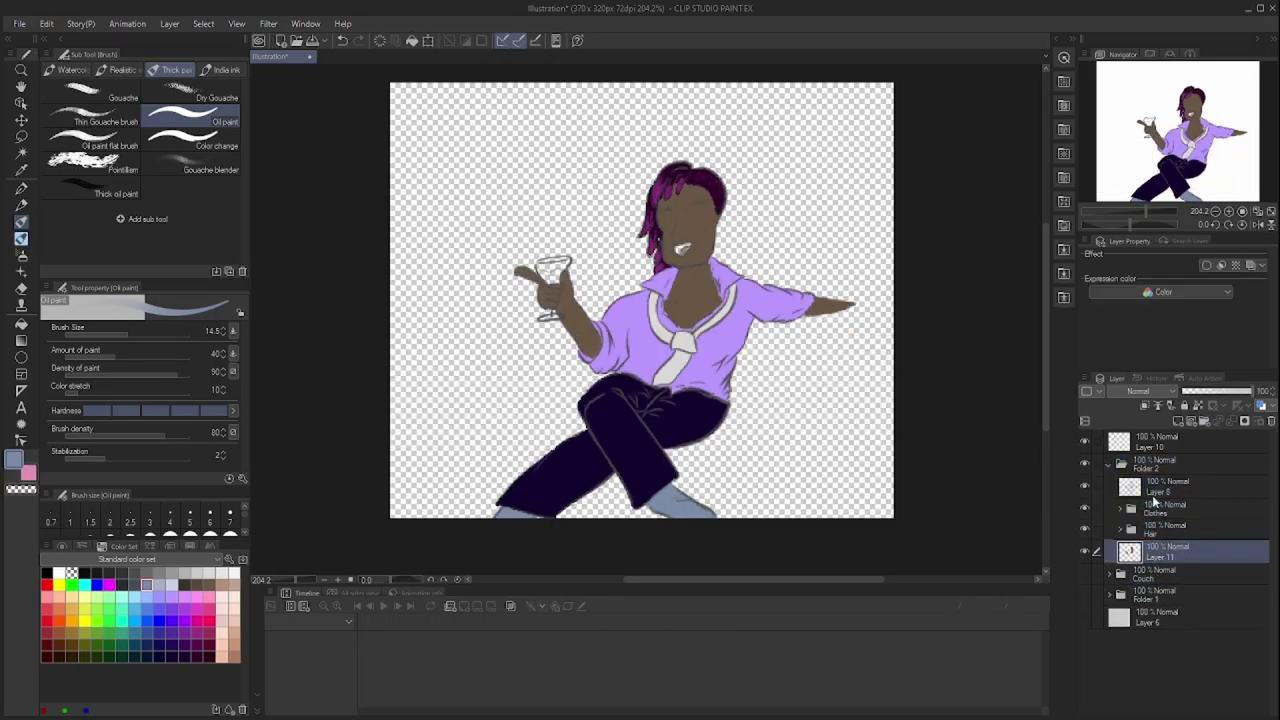
{"action": "key", "text": "ctrl+g"}
{"action": "left_click", "coordinate": [1084, 462]}
{"action": "left_click", "coordinate": [1108, 462]}
Add a layer above the grey background, and show the background, the Couch and Person folders and the topmost layer again
{"action": "left_click", "coordinate": [1150, 550]}
{"action": "key", "text": "ctrl+shift+n"}
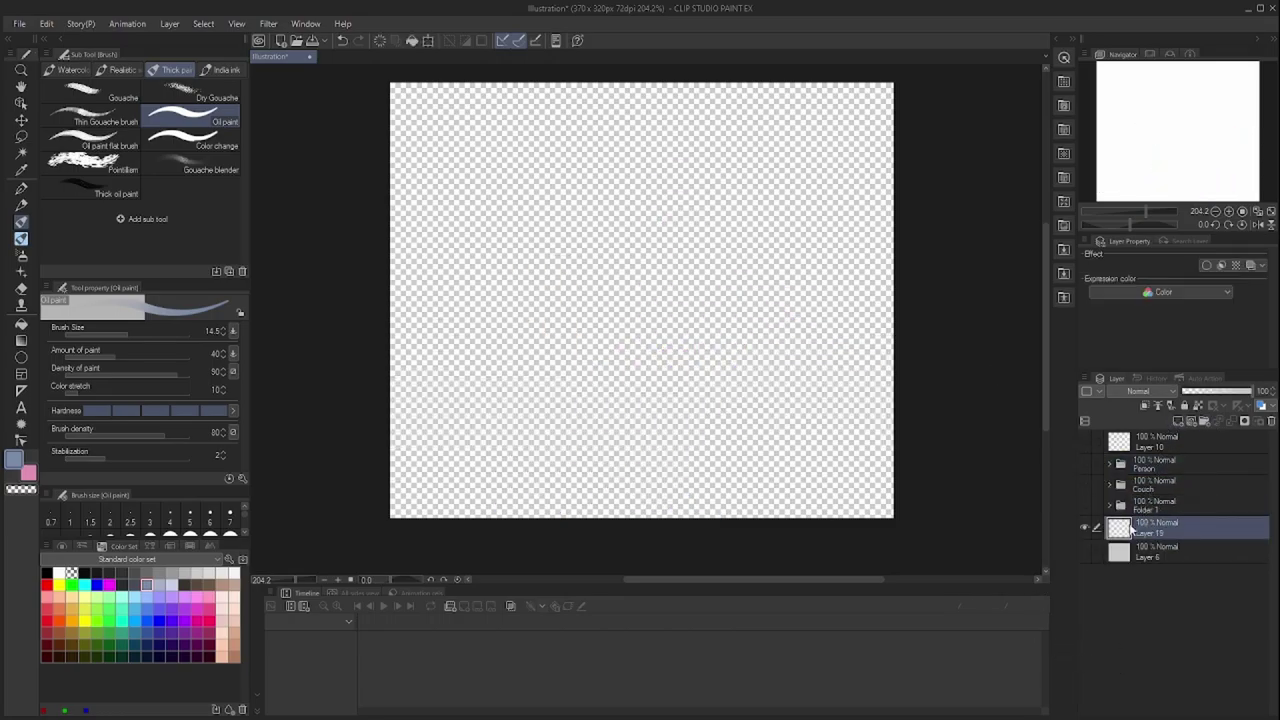
{"action": "left_click", "coordinate": [1084, 550]}
{"action": "left_click", "coordinate": [1084, 504]}
{"action": "left_click", "coordinate": [1084, 504]}
{"action": "left_click", "coordinate": [1084, 483]}
{"action": "left_click", "coordinate": [1084, 462]}
{"action": "left_click", "coordinate": [1084, 441]}
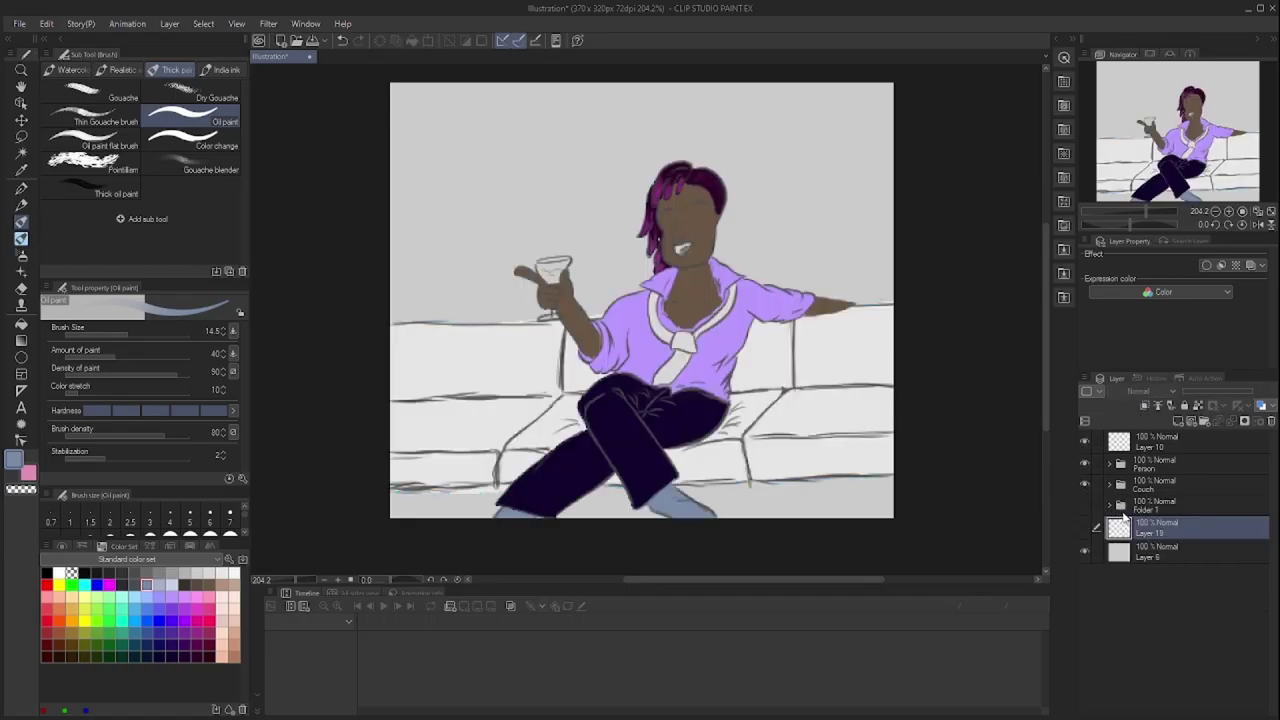
Rename the unnamed sketch folder as Sketch and move the new blank layer to the bottom of the Couch folder
{"action": "left_click", "coordinate": [1160, 505]}
{"action": "left_click", "coordinate": [1150, 528]}
{"action": "left_click_drag", "start_coordinate": [1150, 528], "coordinate": [1150, 484]}
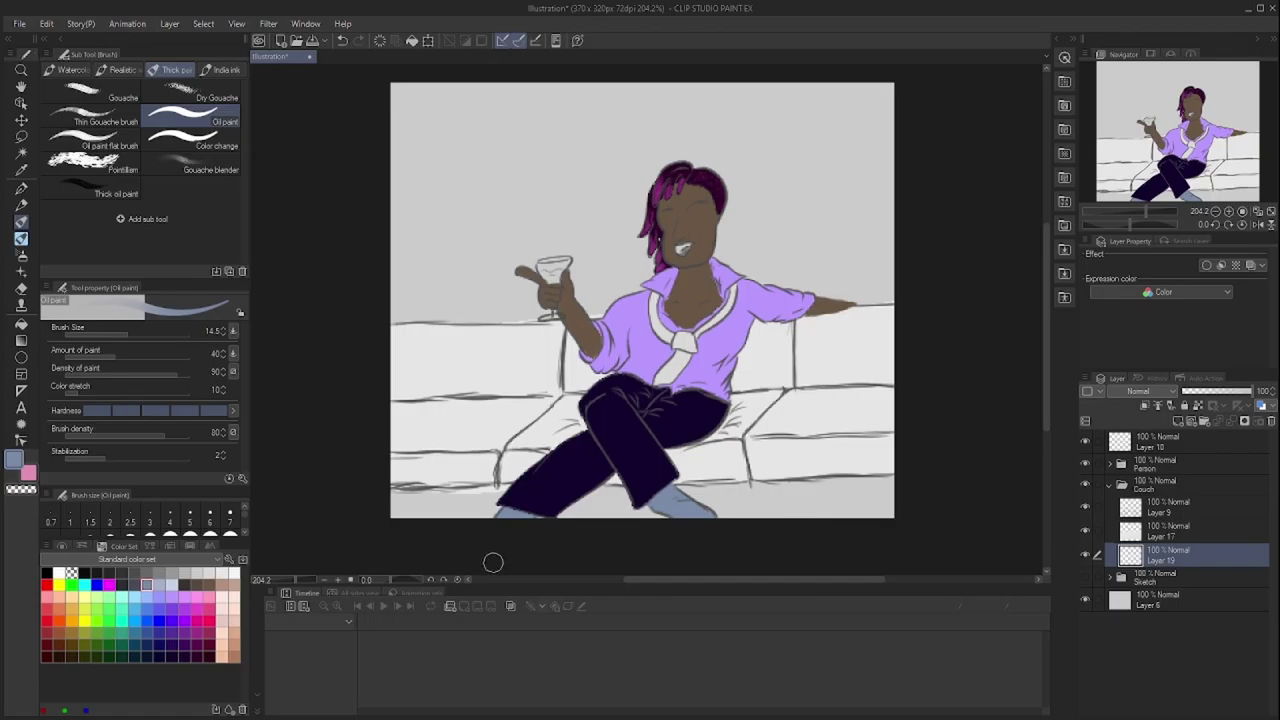
Paint a floor strip along the canvas's lower edge beneath the couch and recolour it dark grey with the Fill tool
{"action": "left_click", "coordinate": [72, 645]}
{"action": "mouse_move", "coordinate": [395, 500]}
{"action": "left_mouse_down"}
{"action": "mouse_move", "coordinate": [452, 476]}
{"action": "mouse_move", "coordinate": [631, 523]}
{"action": "mouse_move", "coordinate": [836, 520]}
{"action": "left_mouse_up"}
{"action": "left_click", "coordinate": [87, 651]}
{"action": "key", "text": "g"}
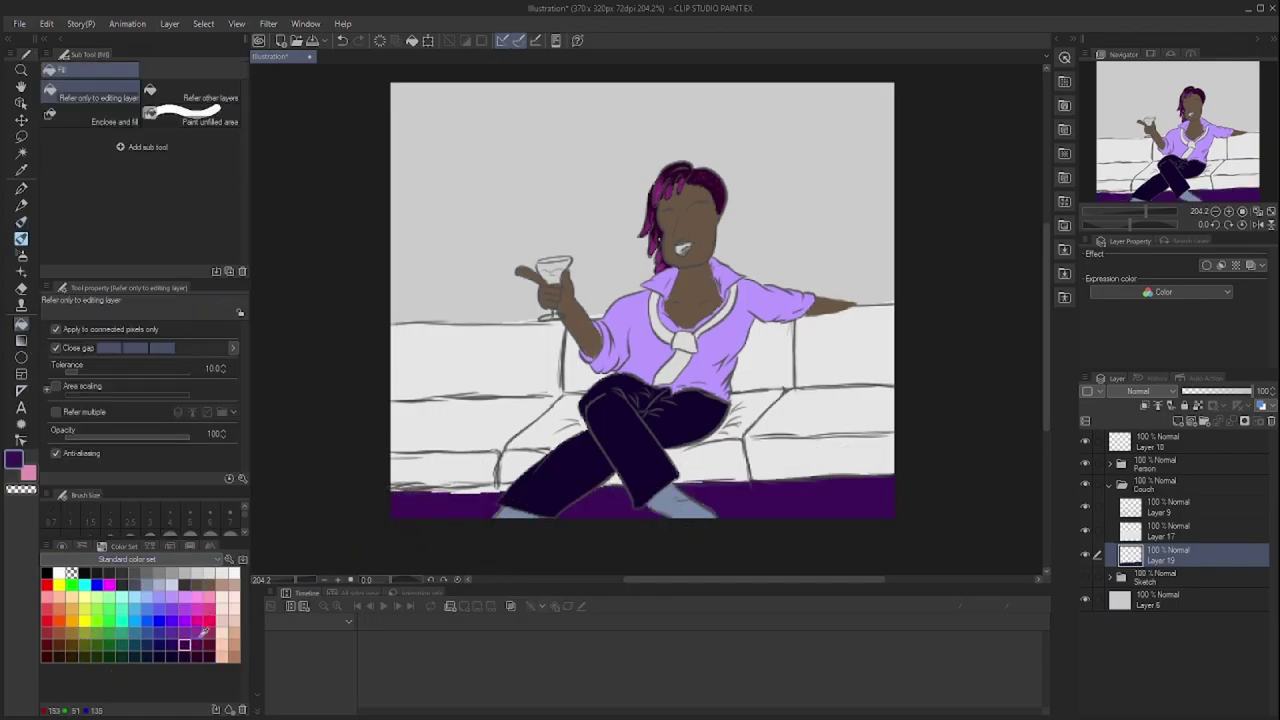
{"action": "left_click", "coordinate": [121, 572]}
{"action": "left_click", "coordinate": [391, 515]}
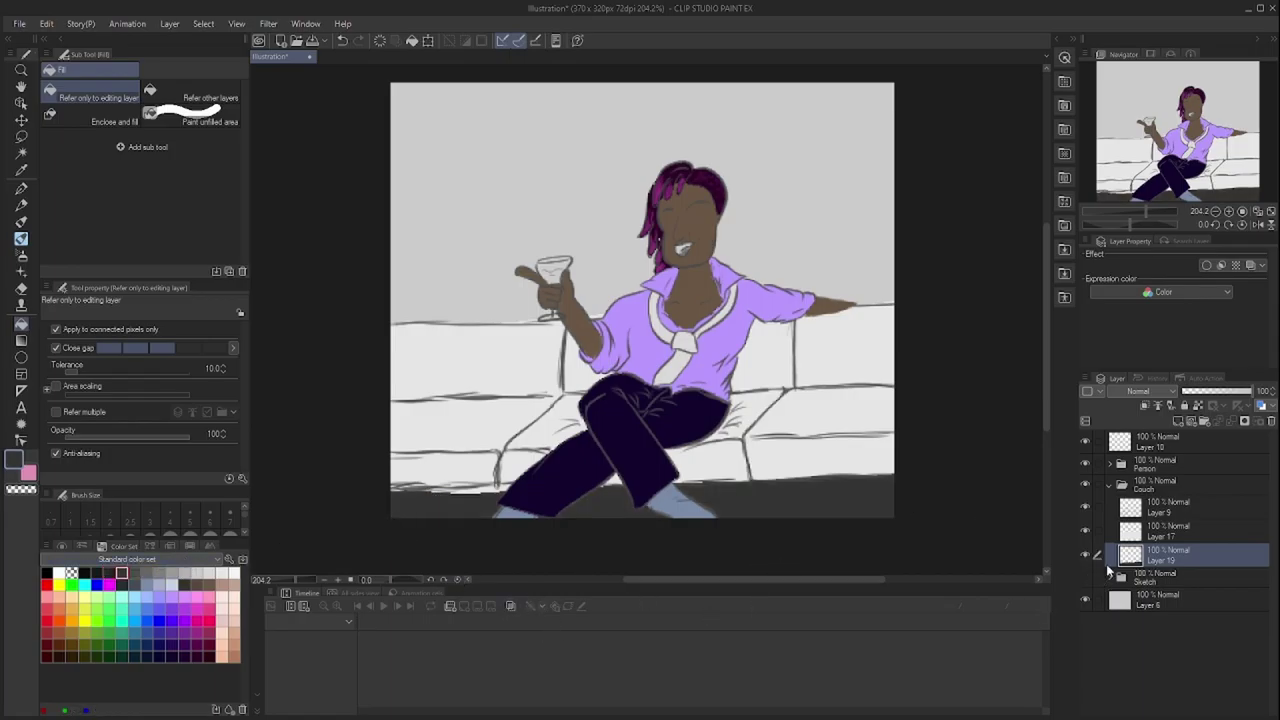
Collapse the Couch folder, add a wall layer beneath it with the couch, person and glass hidden, and fill it pale grey
{"action": "key", "text": "ctrl+shift+n"}
{"action": "left_click", "coordinate": [1108, 484]}
{"action": "left_click", "coordinate": [172, 596]}
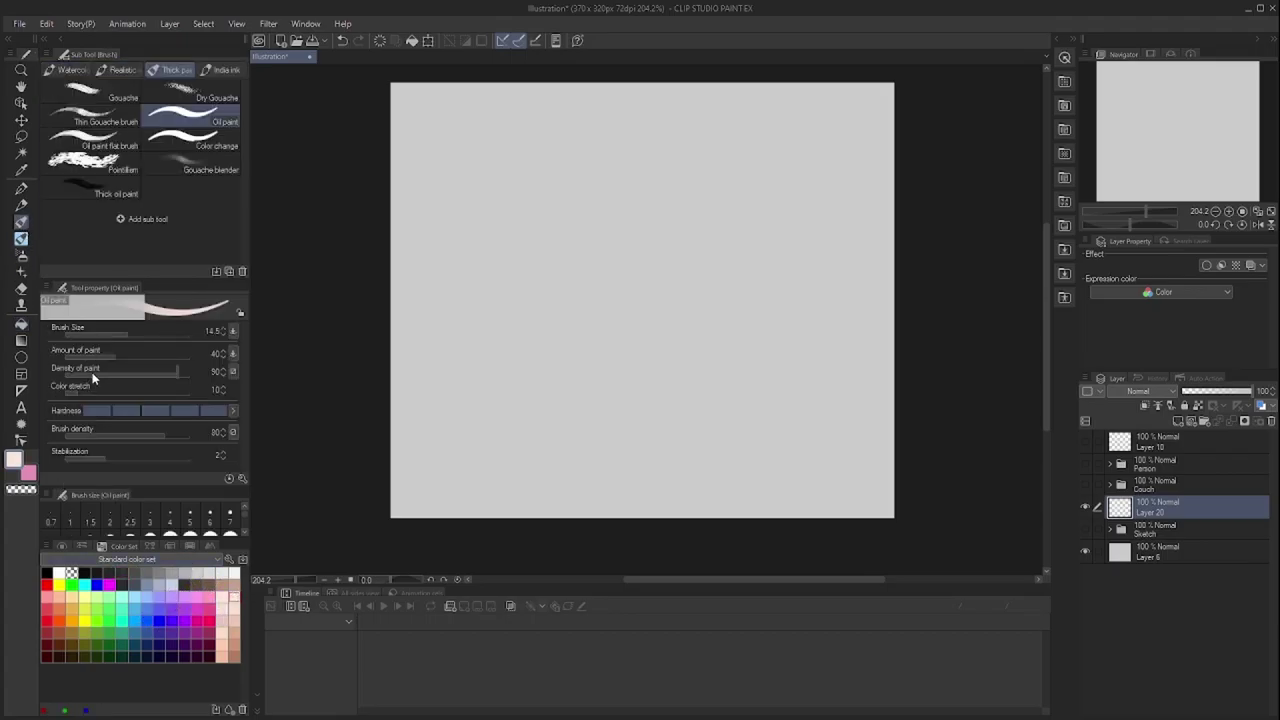
{"action": "key", "text": "alt+BackSpace"}
{"action": "left_click", "coordinate": [222, 574]}
{"action": "key", "text": "alt+BackSpace"}
Switch to the Additional color set and fill the wall layer with pale blue
{"action": "left_click", "coordinate": [168, 558]}
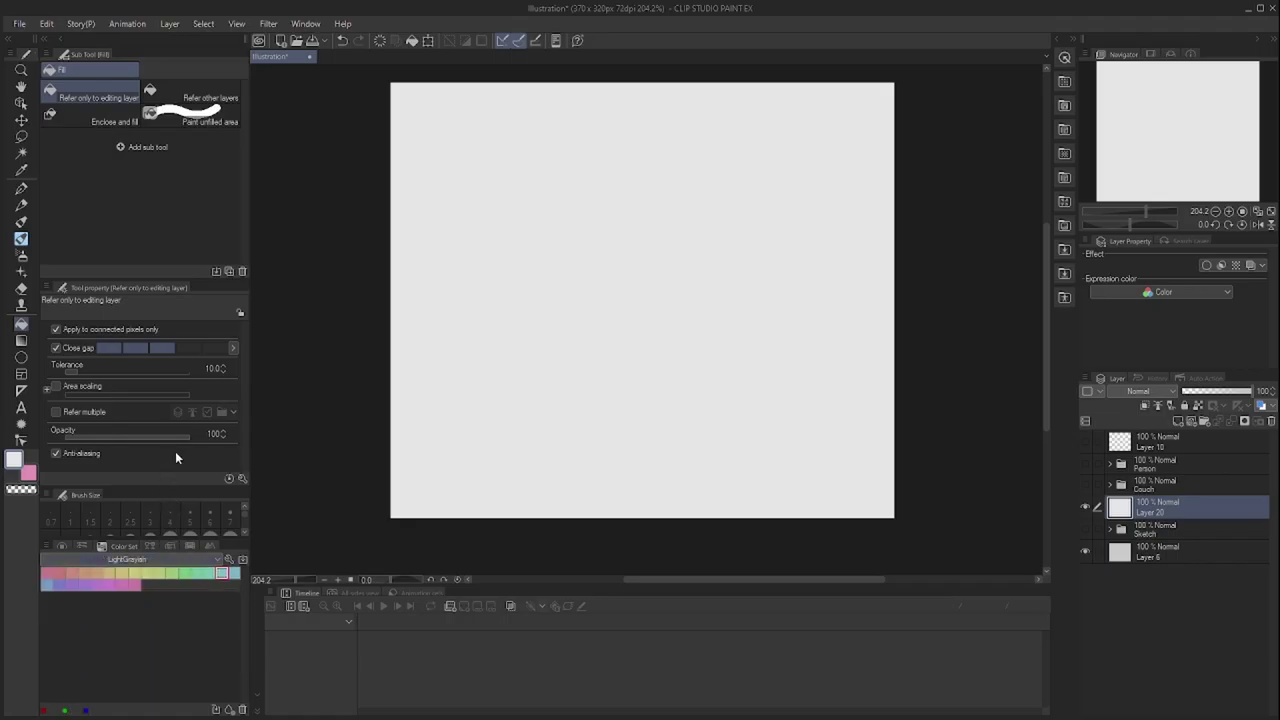
{"action": "left_click", "coordinate": [185, 566]}
{"action": "left_click", "coordinate": [147, 645]}
{"action": "key", "text": "alt+BackSpace"}
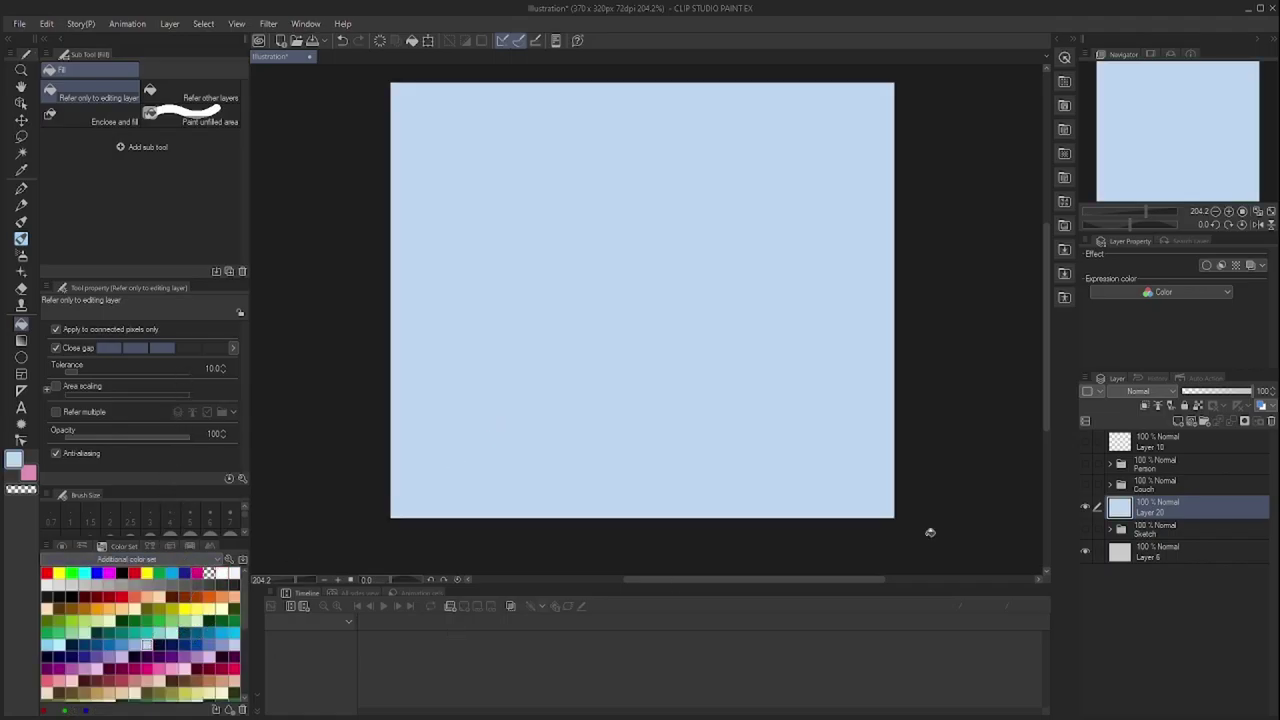
Show the Couch and Person folders again and fill the wall layer with medium grey
{"action": "left_click_drag", "start_coordinate": [1085, 484], "coordinate": [1082, 462]}
{"action": "key", "text": "alt+BackSpace"}
{"action": "left_click", "coordinate": [97, 584]}
{"action": "key", "text": "alt+BackSpace"}
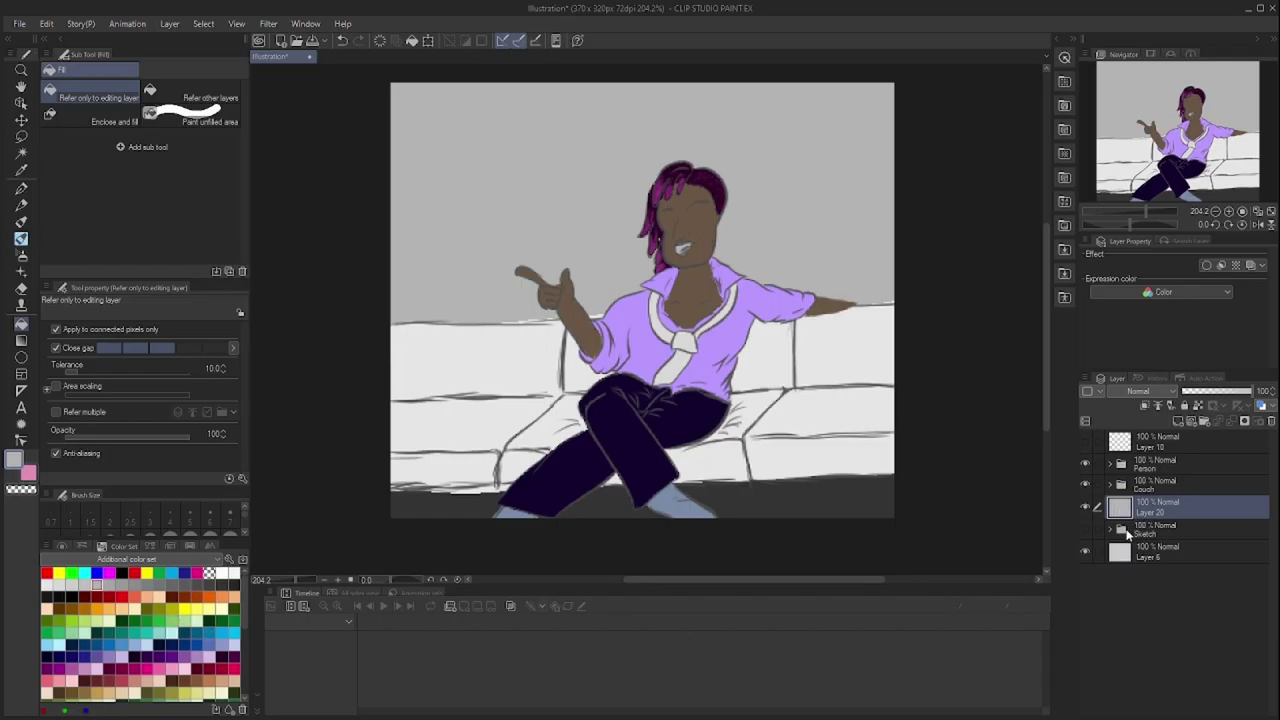
With Person and Couch hidden, paint a brown rectangular picture frame on a new layer above the wall and add another layer beneath the frame
{"action": "key", "text": "ctrl+shift+n"}
{"action": "left_click_drag", "start_coordinate": [1085, 462], "coordinate": [1085, 484]}
{"action": "left_click", "coordinate": [203, 674]}
{"action": "left_click", "coordinate": [21, 221]}
{"action": "left_click_drag", "start_coordinate": [532, 200], "coordinate": [618, 199]}
{"action": "key", "text": "ctrl+z"}
{"action": "left_click_drag", "start_coordinate": [522, 186], "coordinate": [720, 186]}
{"action": "left_click_drag", "start_coordinate": [522, 186], "coordinate": [522, 290]}
{"action": "left_click_drag", "start_coordinate": [718, 186], "coordinate": [718, 280]}
{"action": "mouse_move", "coordinate": [522, 292]}
{"action": "left_mouse_down"}
{"action": "mouse_move", "coordinate": [722, 292]}
{"action": "mouse_move", "coordinate": [543, 176]}
{"action": "mouse_move", "coordinate": [716, 208]}
{"action": "left_mouse_up"}
{"action": "key", "text": "ctrl+z"}
{"action": "mouse_move", "coordinate": [553, 190]}
{"action": "left_mouse_down"}
{"action": "mouse_move", "coordinate": [709, 188]}
{"action": "mouse_move", "coordinate": [709, 285]}
{"action": "mouse_move", "coordinate": [530, 284]}
{"action": "mouse_move", "coordinate": [529, 187]}
{"action": "mouse_move", "coordinate": [533, 285]}
{"action": "mouse_move", "coordinate": [686, 284]}
{"action": "mouse_move", "coordinate": [539, 286]}
{"action": "mouse_move", "coordinate": [607, 187]}
{"action": "mouse_move", "coordinate": [532, 181]}
{"action": "mouse_move", "coordinate": [645, 179]}
{"action": "left_mouse_up"}
{"action": "key", "text": "ctrl+shift+n"}
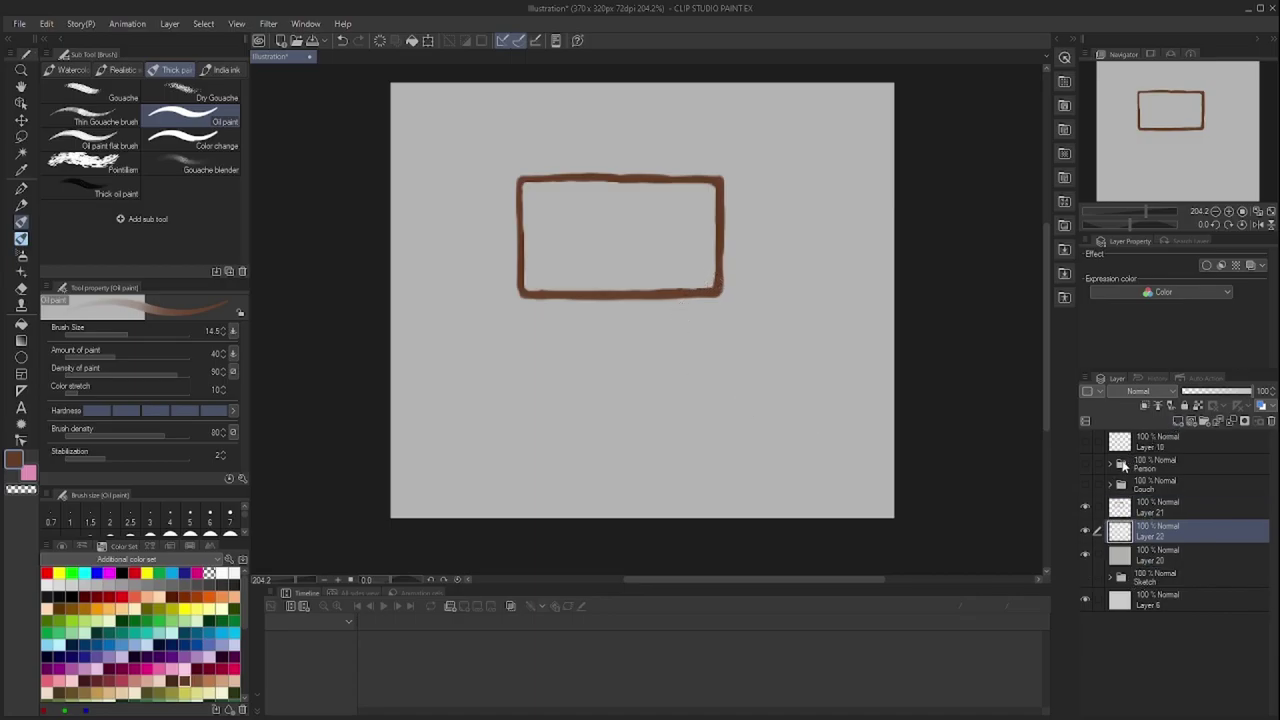
Try painting green hills inside the picture frame and undo the strokes
{"action": "left_click", "coordinate": [234, 621]}
{"action": "mouse_move", "coordinate": [603, 292]}
{"action": "left_mouse_down"}
{"action": "mouse_move", "coordinate": [690, 252]}
{"action": "mouse_move", "coordinate": [660, 282]}
{"action": "mouse_move", "coordinate": [610, 290]}
{"action": "mouse_move", "coordinate": [705, 262]}
{"action": "left_mouse_up"}
{"action": "mouse_move", "coordinate": [525, 245]}
{"action": "left_mouse_down"}
{"action": "mouse_move", "coordinate": [573, 278]}
{"action": "mouse_move", "coordinate": [530, 268]}
{"action": "mouse_move", "coordinate": [570, 286]}
{"action": "left_mouse_up"}
{"action": "left_click", "coordinate": [172, 632]}
{"action": "key", "text": "ctrl+z"}
{"action": "key", "text": "ctrl+z"}
{"action": "key", "text": "ctrl+z"}
{"action": "key", "text": "ctrl+z"}
{"action": "key", "text": "ctrl+z"}
{"action": "key", "text": "ctrl+z"}
{"action": "key", "text": "ctrl+z"}
{"action": "key", "text": "ctrl+z"}
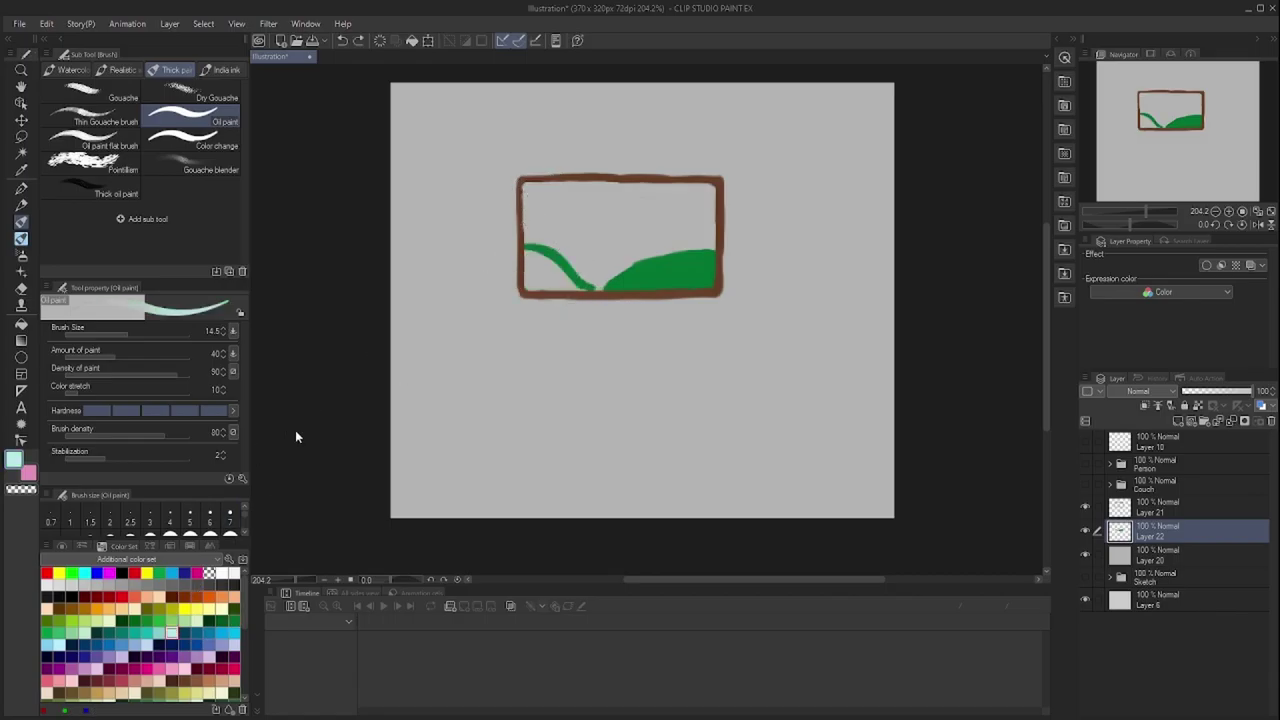
Switch to the Dark Tone color set and paint green hills, a teal sky and a dark yellow sun inside the frame
{"action": "scroll", "coordinate": [126, 559], "scroll_direction": "down", "scroll_amount": 1}
{"action": "left_click", "coordinate": [184, 573]}
{"action": "mouse_move", "coordinate": [630, 291]}
{"action": "left_mouse_down"}
{"action": "mouse_move", "coordinate": [715, 258]}
{"action": "mouse_move", "coordinate": [640, 290]}
{"action": "left_mouse_up"}
{"action": "mouse_move", "coordinate": [533, 268]}
{"action": "left_mouse_down"}
{"action": "mouse_move", "coordinate": [545, 284]}
{"action": "mouse_move", "coordinate": [587, 289]}
{"action": "left_mouse_up"}
{"action": "mouse_move", "coordinate": [530, 222]}
{"action": "left_mouse_down"}
{"action": "mouse_move", "coordinate": [524, 198]}
{"action": "mouse_move", "coordinate": [600, 286]}
{"action": "mouse_move", "coordinate": [700, 235]}
{"action": "mouse_move", "coordinate": [630, 195]}
{"action": "mouse_move", "coordinate": [583, 251]}
{"action": "mouse_move", "coordinate": [690, 210]}
{"action": "left_mouse_up"}
{"action": "left_click", "coordinate": [234, 572]}
{"action": "left_click", "coordinate": [134, 572]}
{"action": "left_click_drag", "start_coordinate": [601, 287], "coordinate": [630, 261]}
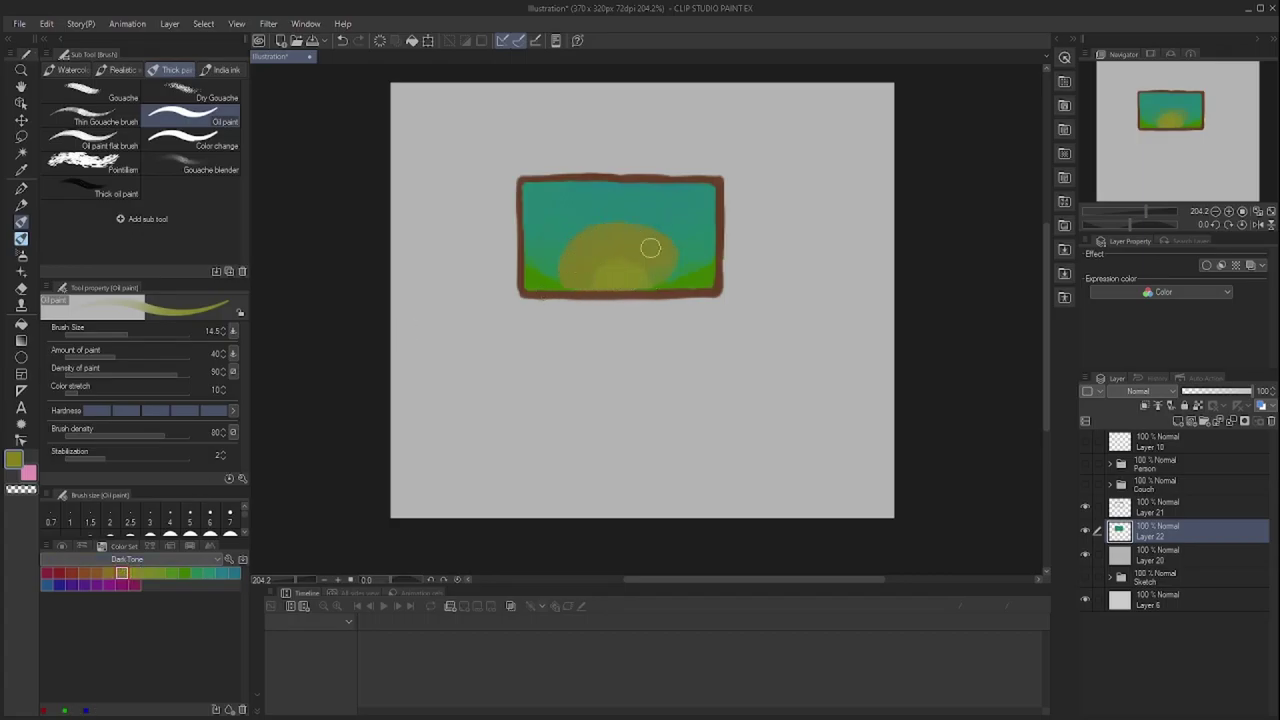
Repaint the green hills over the sun's base and paint yellow sun rays across the teal sky
{"action": "left_click", "coordinate": [637, 287], "text": "alt"}
{"action": "left_click_drag", "start_coordinate": [565, 264], "coordinate": [615, 292]}
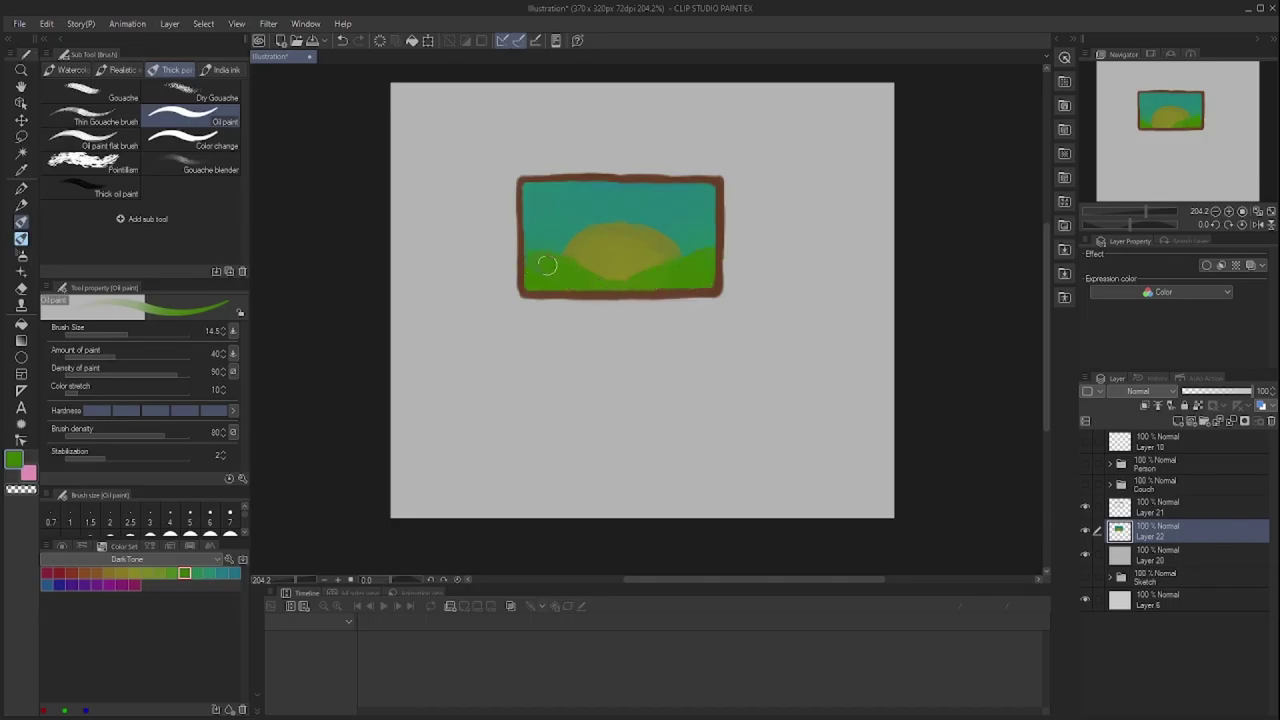
{"action": "left_click", "coordinate": [553, 232], "text": "alt"}
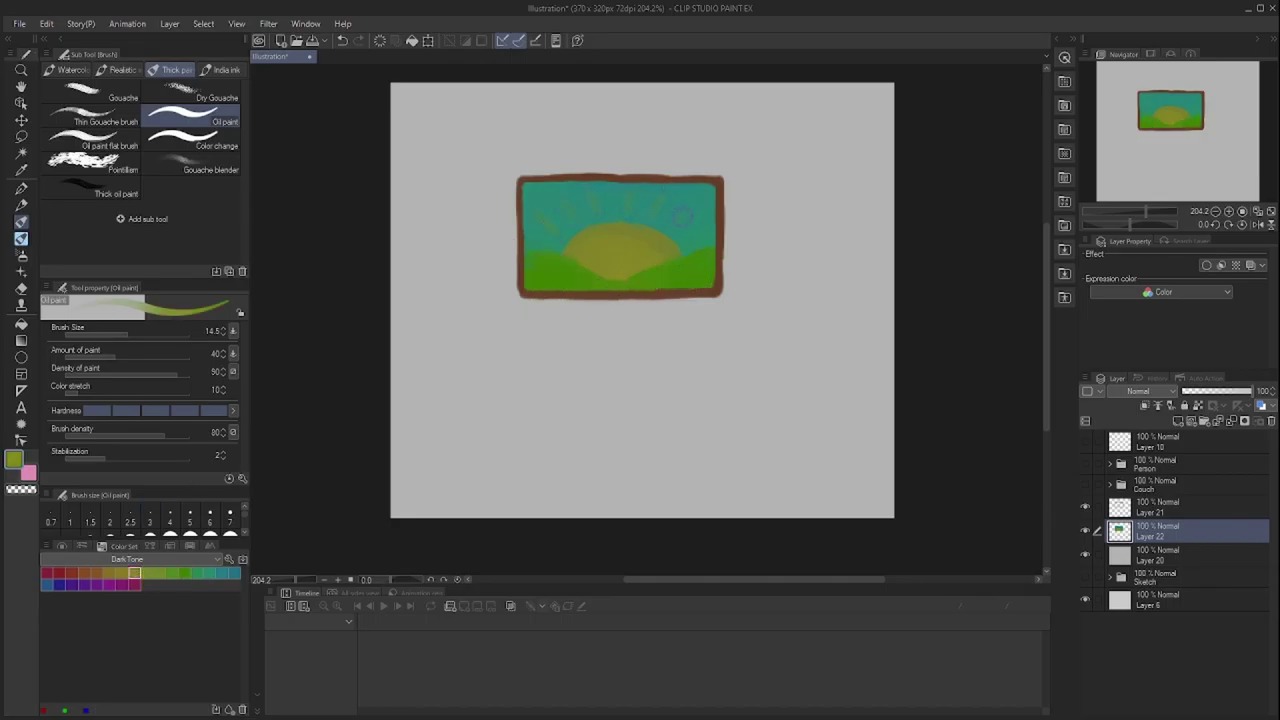
{"action": "left_click", "coordinate": [719, 245], "text": "alt"}
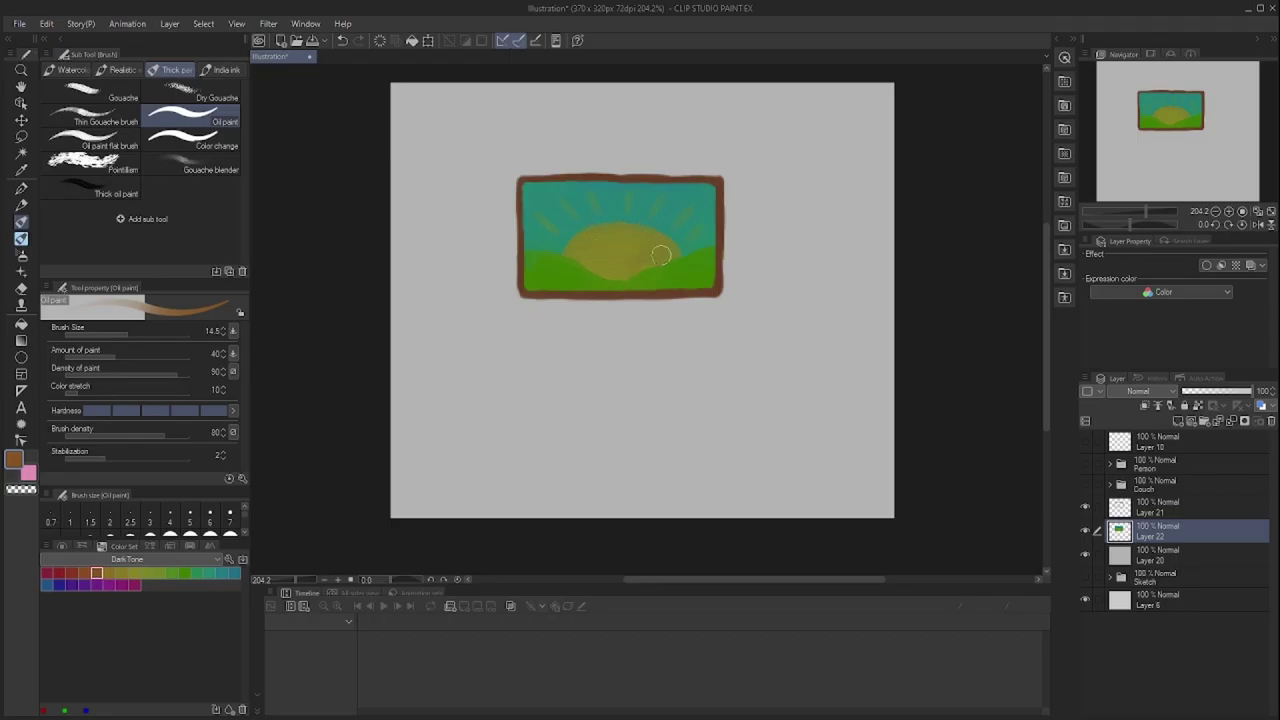
Show the Person and Couch folders again and group the frame and painting layers into one collapsed folder
{"action": "left_click", "coordinate": [1086, 508], "text": "alt"}
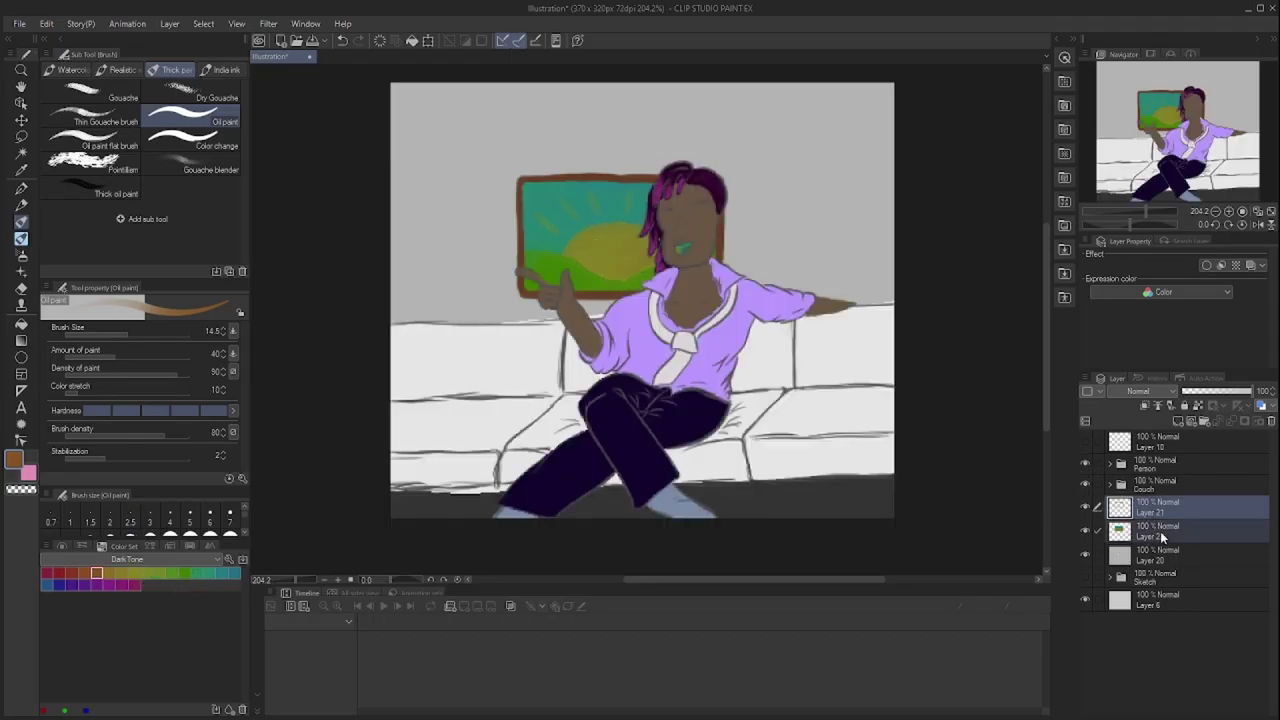
{"action": "left_click", "coordinate": [1150, 508], "text": "ctrl"}
{"action": "key", "text": "ctrl+g"}
{"action": "left_click", "coordinate": [1112, 506]}
Scale the framed picture down and move it up behind the right side of the head
{"action": "key", "text": "ctrl+t"}
{"action": "left_click_drag", "start_coordinate": [585, 235], "coordinate": [740, 200]}
{"action": "key", "text": "Return"}
Transform the picture folder again, shrinking and slightly tilting it to hang clear of the head on its right side
{"action": "left_click", "coordinate": [21, 137]}
{"action": "left_click", "coordinate": [21, 441]}
{"action": "left_click", "coordinate": [21, 104]}
{"action": "left_click", "coordinate": [21, 120]}
{"action": "key", "text": "ctrl+t"}
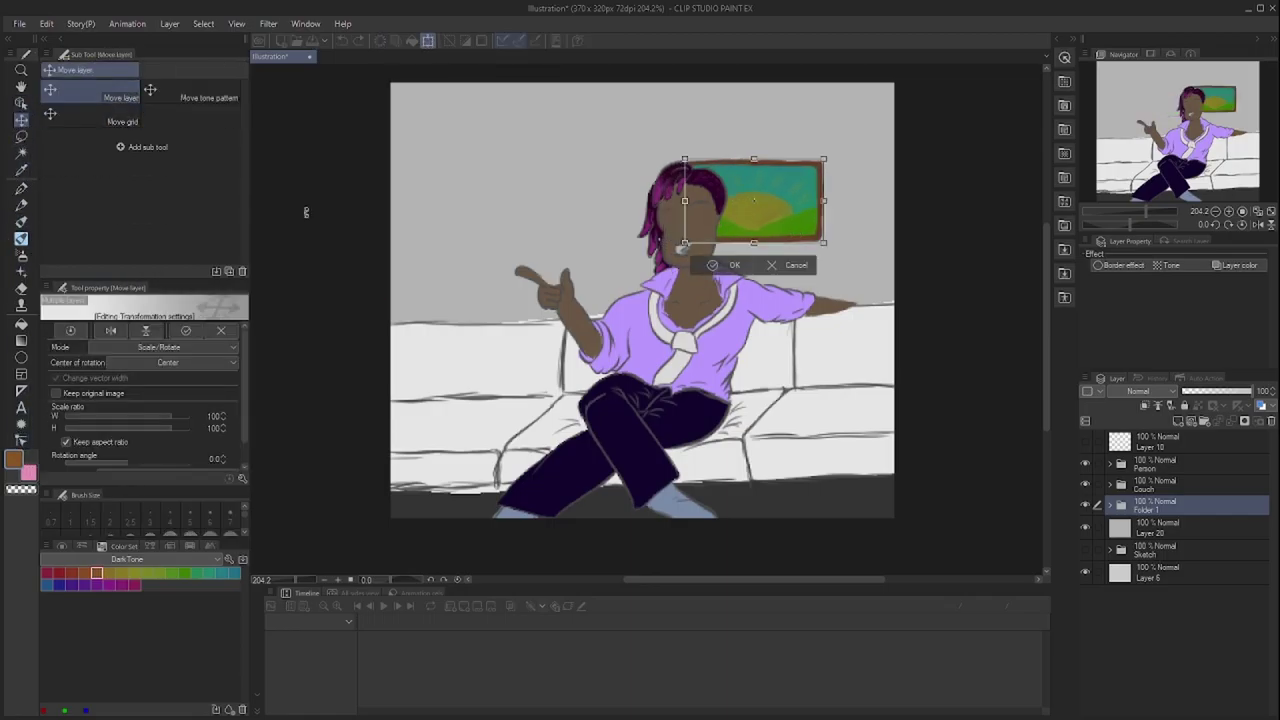
{"action": "left_click_drag", "start_coordinate": [685, 203], "coordinate": [768, 183]}
{"action": "left_click_drag", "start_coordinate": [812, 242], "coordinate": [818, 210]}
{"action": "left_click", "coordinate": [705, 258]}
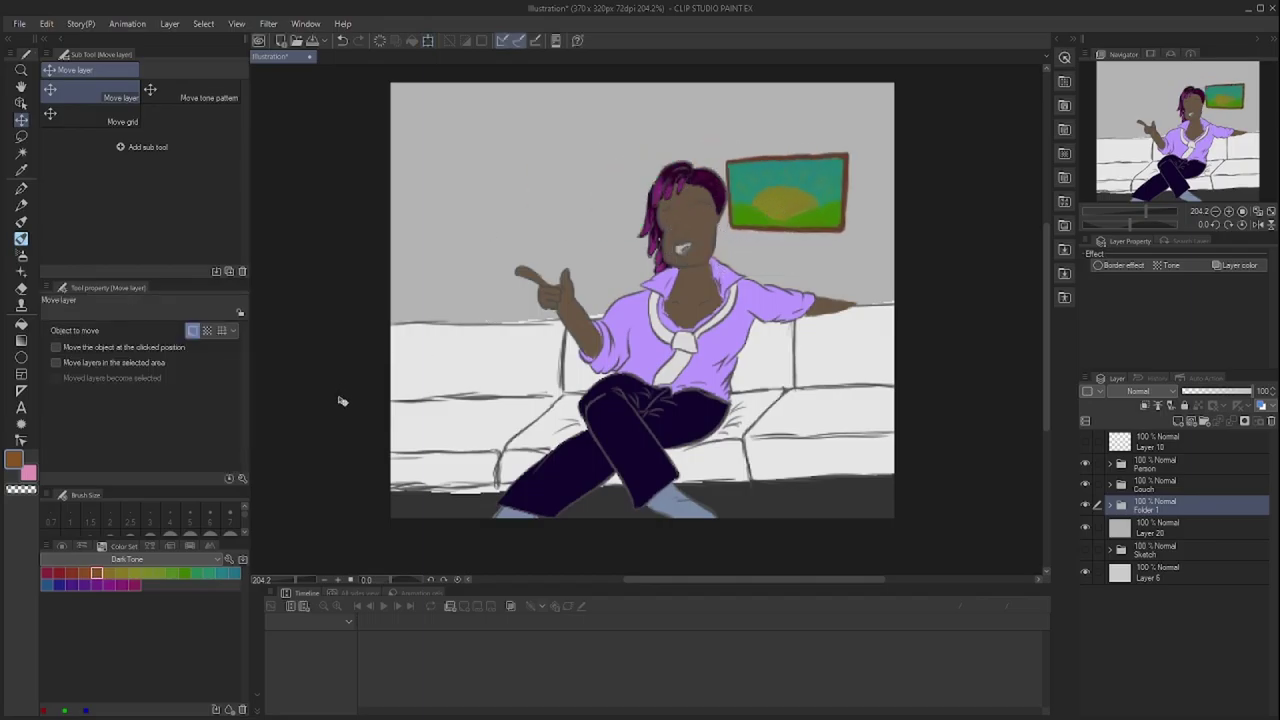
Load the Skin Tones color set and choose a reddish-brown skin colour
{"action": "left_click", "coordinate": [139, 558]}
{"action": "left_click", "coordinate": [153, 382]}
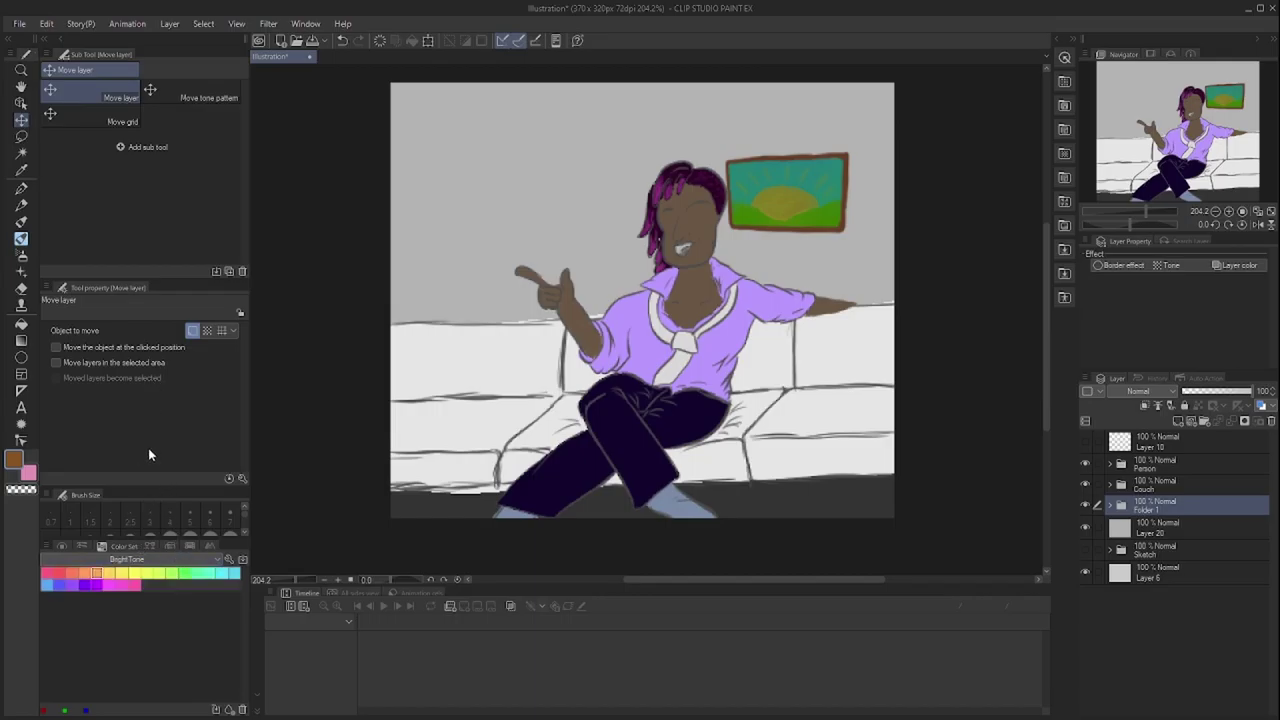
{"action": "left_click", "coordinate": [143, 556]}
{"action": "left_click", "coordinate": [151, 469]}
{"action": "left_click", "coordinate": [143, 557]}
{"action": "left_click", "coordinate": [160, 551]}
{"action": "left_click", "coordinate": [172, 668]}
Add a layer clipped to the skin layer in the Person folder and paint the face, neck and raised arm reddish-brown
{"action": "left_click", "coordinate": [1108, 464]}
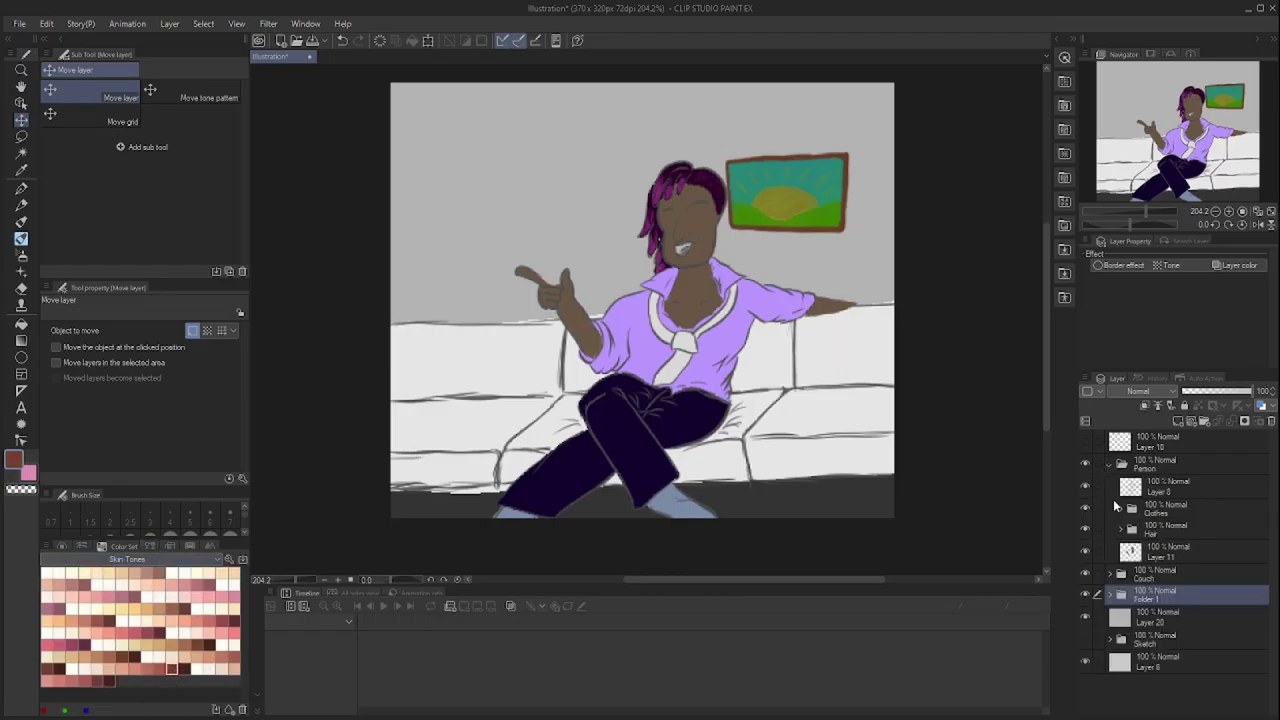
{"action": "left_click", "coordinate": [1150, 550]}
{"action": "key", "text": "ctrl+shift+n"}
{"action": "left_click", "coordinate": [21, 221]}
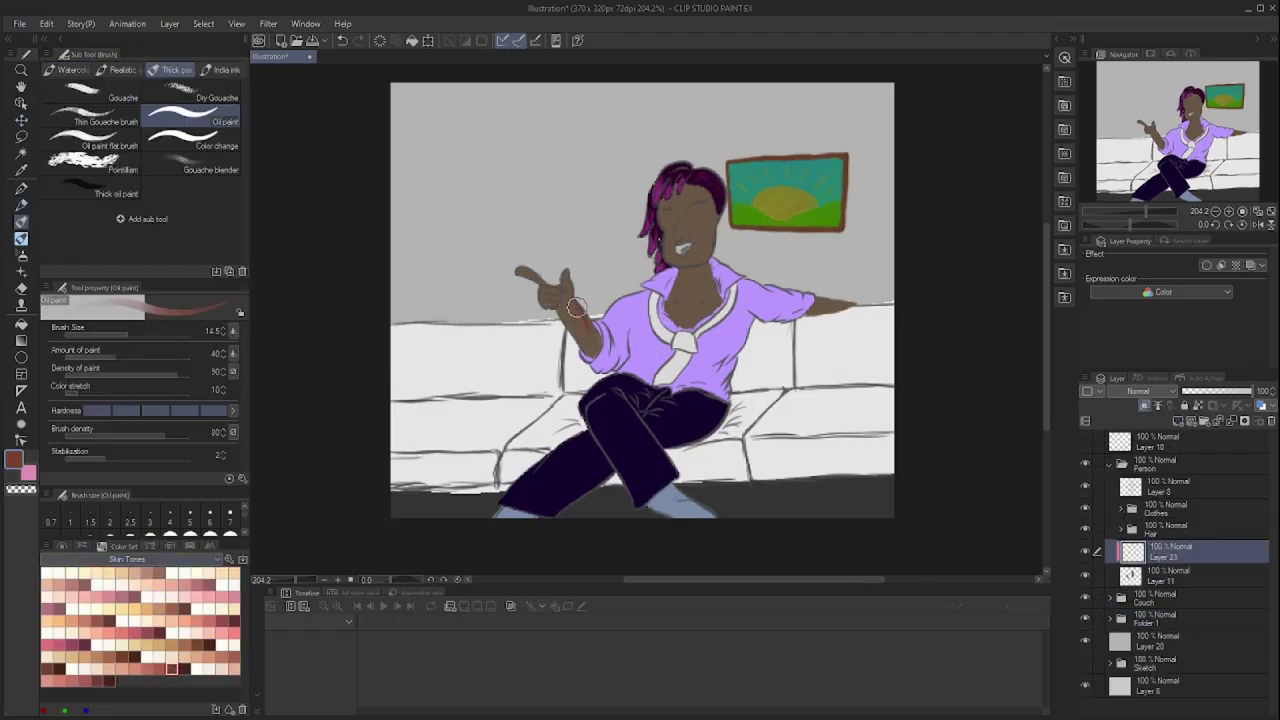
{"action": "scroll", "coordinate": [580, 326], "scroll_direction": "up", "scroll_amount": 2}
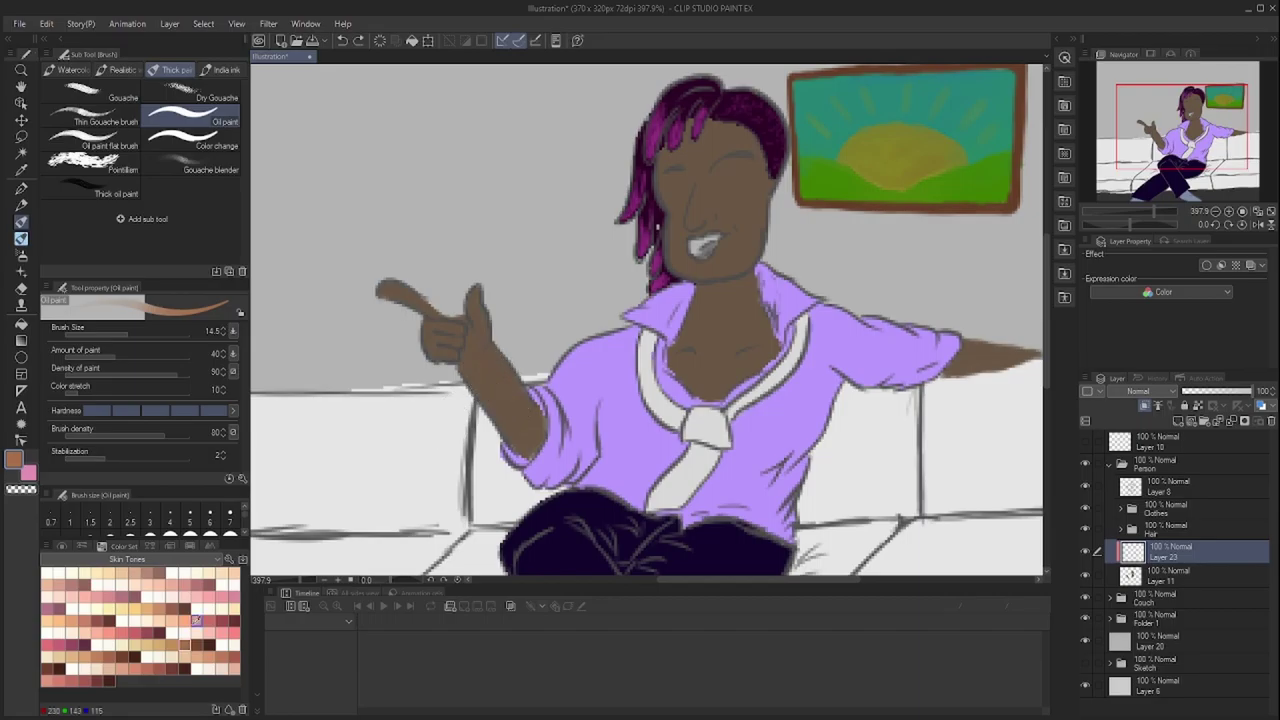
{"action": "left_click", "coordinate": [172, 668]}
{"action": "mouse_move", "coordinate": [697, 200]}
{"action": "left_mouse_down"}
{"action": "mouse_move", "coordinate": [712, 171]}
{"action": "mouse_move", "coordinate": [768, 180]}
{"action": "mouse_move", "coordinate": [684, 250]}
{"action": "mouse_move", "coordinate": [707, 107]}
{"action": "mouse_move", "coordinate": [774, 318]}
{"action": "mouse_move", "coordinate": [390, 267]}
{"action": "mouse_move", "coordinate": [557, 383]}
{"action": "mouse_move", "coordinate": [991, 353]}
{"action": "mouse_move", "coordinate": [1004, 383]}
{"action": "left_mouse_up"}
Transfer the outstretched forearm from the Clothes folder to the skin layer using a lasso selection
{"action": "left_click", "coordinate": [1121, 508]}
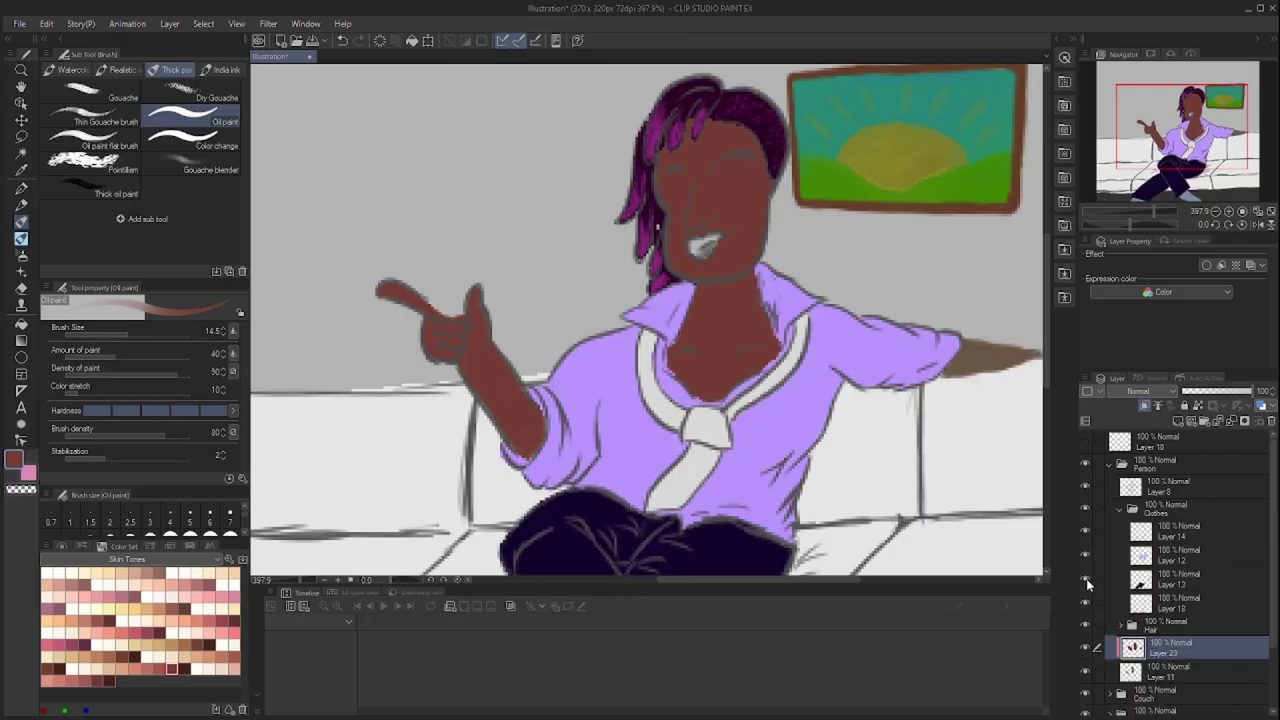
{"action": "left_click", "coordinate": [1110, 582]}
{"action": "key", "text": "m"}
{"action": "left_click_drag", "start_coordinate": [740, 235], "coordinate": [820, 310]}
{"action": "key", "text": "ctrl+c"}
{"action": "key", "text": "ctrl+v"}
{"action": "left_click_drag", "start_coordinate": [1180, 578], "coordinate": [1186, 688]}
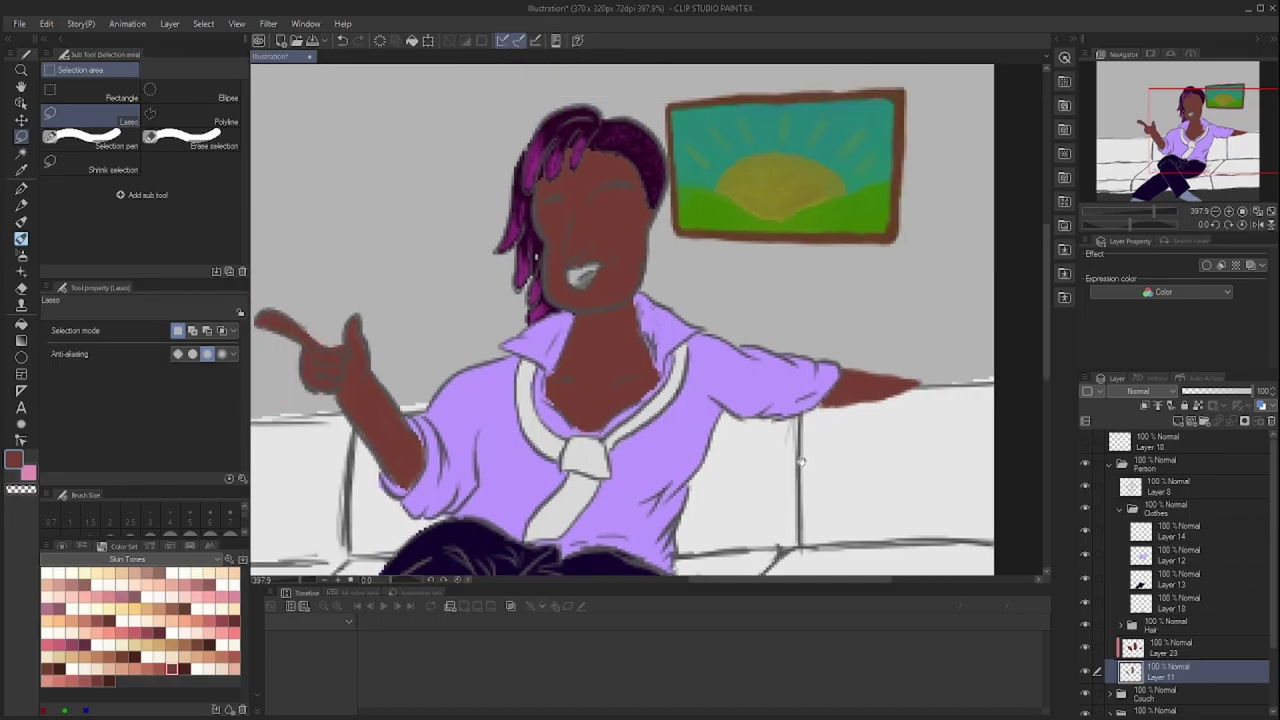
{"action": "scroll", "coordinate": [800, 462], "scroll_direction": "left", "scroll_amount": 2}
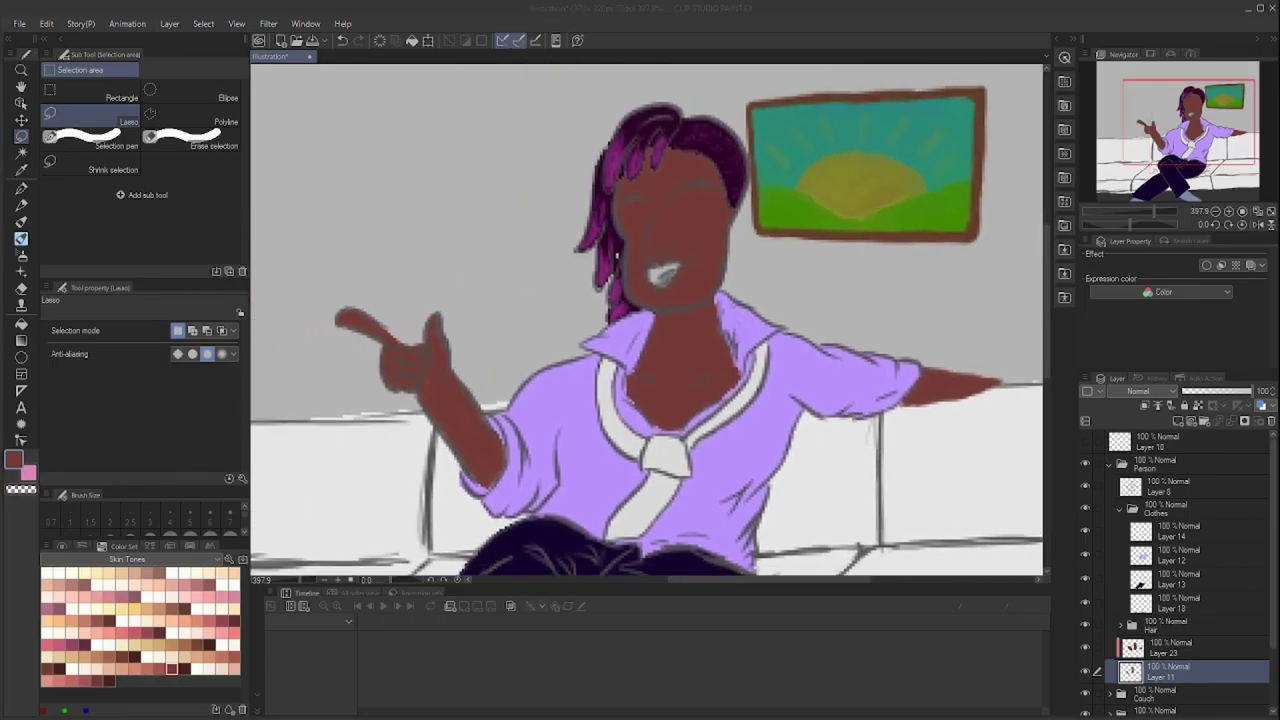
{"action": "left_click", "coordinate": [723, 569]}
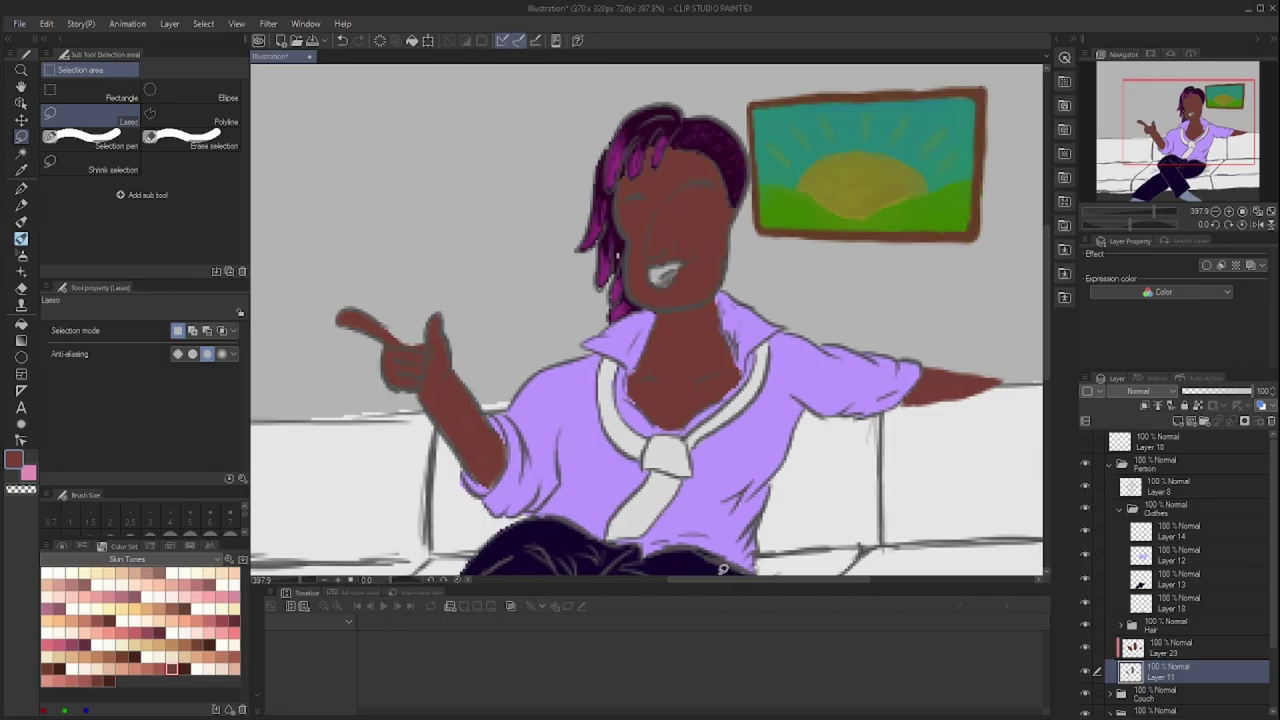
Shade the raised forearm and hand with lighter and darker reddish-brown tones on the layer clipped to the skin
{"action": "key", "text": "b"}
{"action": "left_click", "coordinate": [394, 424], "text": "ctrl+shift"}
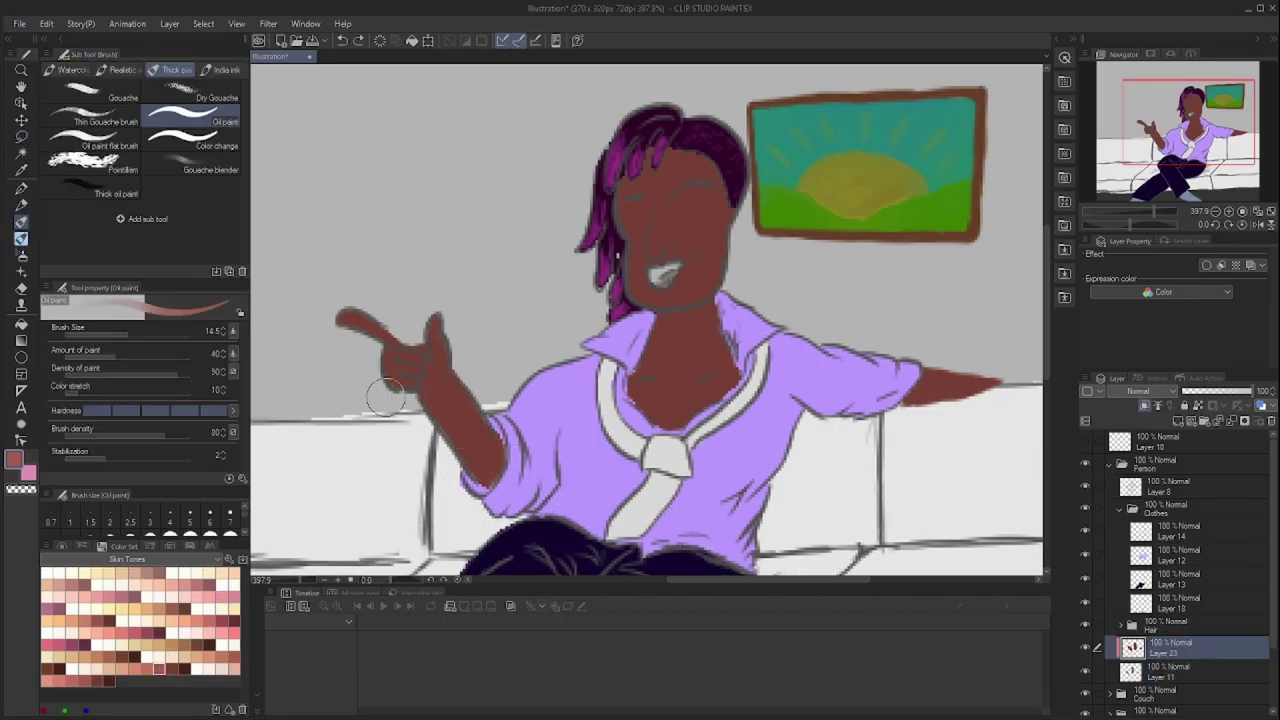
{"action": "left_click", "coordinate": [133, 668]}
{"action": "mouse_move", "coordinate": [470, 430]}
{"action": "left_mouse_down"}
{"action": "mouse_move", "coordinate": [430, 330]}
{"action": "mouse_move", "coordinate": [397, 365]}
{"action": "left_mouse_up"}
{"action": "left_click", "coordinate": [183, 668]}
{"action": "mouse_move", "coordinate": [478, 472]}
{"action": "left_mouse_down"}
{"action": "mouse_move", "coordinate": [438, 362]}
{"action": "mouse_move", "coordinate": [455, 400]}
{"action": "mouse_move", "coordinate": [440, 410]}
{"action": "left_mouse_up"}
{"action": "left_click", "coordinate": [481, 462], "text": "alt"}
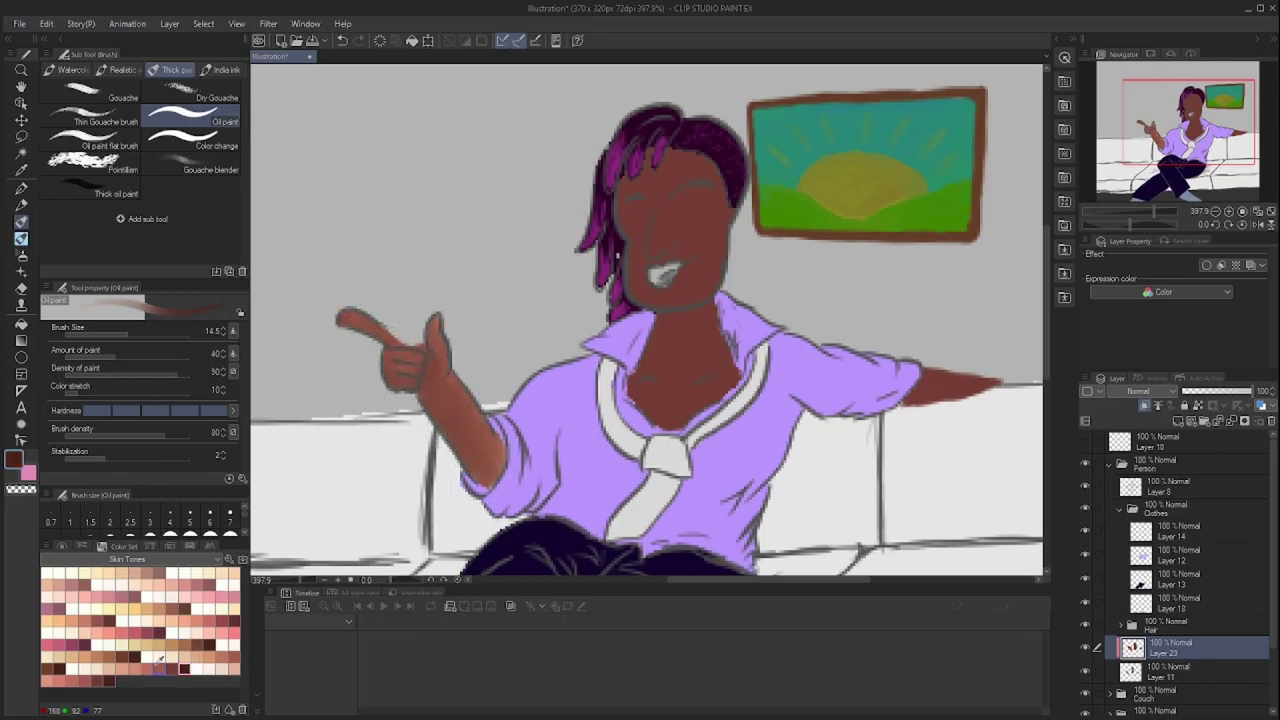
Paint lighter reddish-brown tones over the neck, chest, face and outstretched forearm
{"action": "left_click", "coordinate": [146, 668]}
{"action": "left_click_drag", "start_coordinate": [640, 380], "coordinate": [700, 360]}
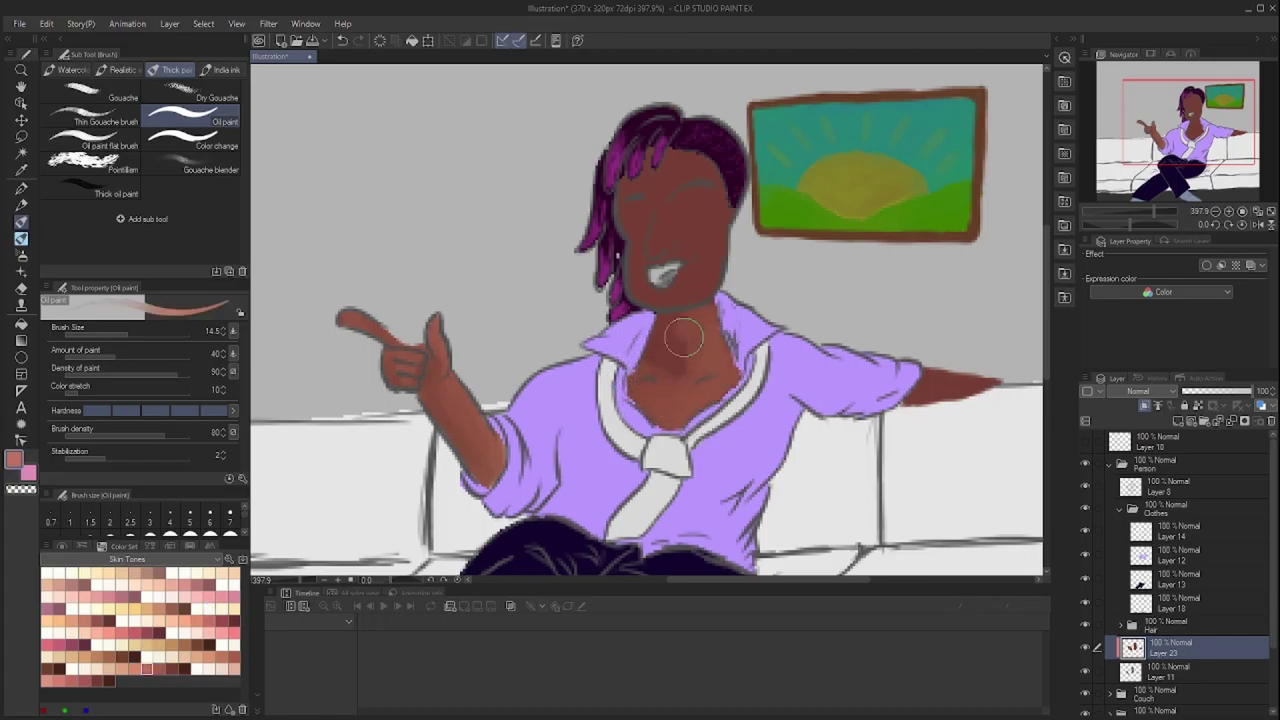
{"action": "mouse_move", "coordinate": [660, 220]}
{"action": "left_mouse_down"}
{"action": "mouse_move", "coordinate": [680, 300]}
{"action": "mouse_move", "coordinate": [660, 410]}
{"action": "left_mouse_up"}
{"action": "left_click_drag", "start_coordinate": [665, 170], "coordinate": [690, 285]}
{"action": "mouse_move", "coordinate": [895, 400]}
{"action": "left_mouse_down"}
{"action": "mouse_move", "coordinate": [914, 420]}
{"action": "mouse_move", "coordinate": [1000, 385]}
{"action": "left_mouse_up"}
{"action": "left_click", "coordinate": [486, 480], "text": "alt"}
{"action": "left_click", "coordinate": [992, 374], "text": "alt"}
Blend light and mid skin tones across the neck and face, sampling colours from the canvas
{"action": "mouse_move", "coordinate": [690, 370]}
{"action": "left_mouse_down"}
{"action": "mouse_move", "coordinate": [685, 410]}
{"action": "mouse_move", "coordinate": [665, 320]}
{"action": "mouse_move", "coordinate": [640, 372]}
{"action": "mouse_move", "coordinate": [690, 330]}
{"action": "left_mouse_up"}
{"action": "mouse_move", "coordinate": [642, 225]}
{"action": "left_mouse_down"}
{"action": "mouse_move", "coordinate": [644, 162]}
{"action": "mouse_move", "coordinate": [636, 242]}
{"action": "mouse_move", "coordinate": [648, 259]}
{"action": "mouse_move", "coordinate": [646, 238]}
{"action": "mouse_move", "coordinate": [654, 304]}
{"action": "mouse_move", "coordinate": [682, 158]}
{"action": "mouse_move", "coordinate": [669, 240]}
{"action": "left_mouse_up"}
{"action": "left_click", "coordinate": [618, 285], "text": "alt"}
{"action": "mouse_move", "coordinate": [700, 310]}
{"action": "left_mouse_down"}
{"action": "mouse_move", "coordinate": [658, 355]}
{"action": "mouse_move", "coordinate": [697, 389]}
{"action": "mouse_move", "coordinate": [662, 417]}
{"action": "mouse_move", "coordinate": [667, 378]}
{"action": "left_mouse_up"}
{"action": "left_click_drag", "start_coordinate": [657, 188], "coordinate": [661, 249]}
{"action": "left_click", "coordinate": [642, 227], "text": "alt"}
{"action": "left_click", "coordinate": [666, 190], "text": "alt"}
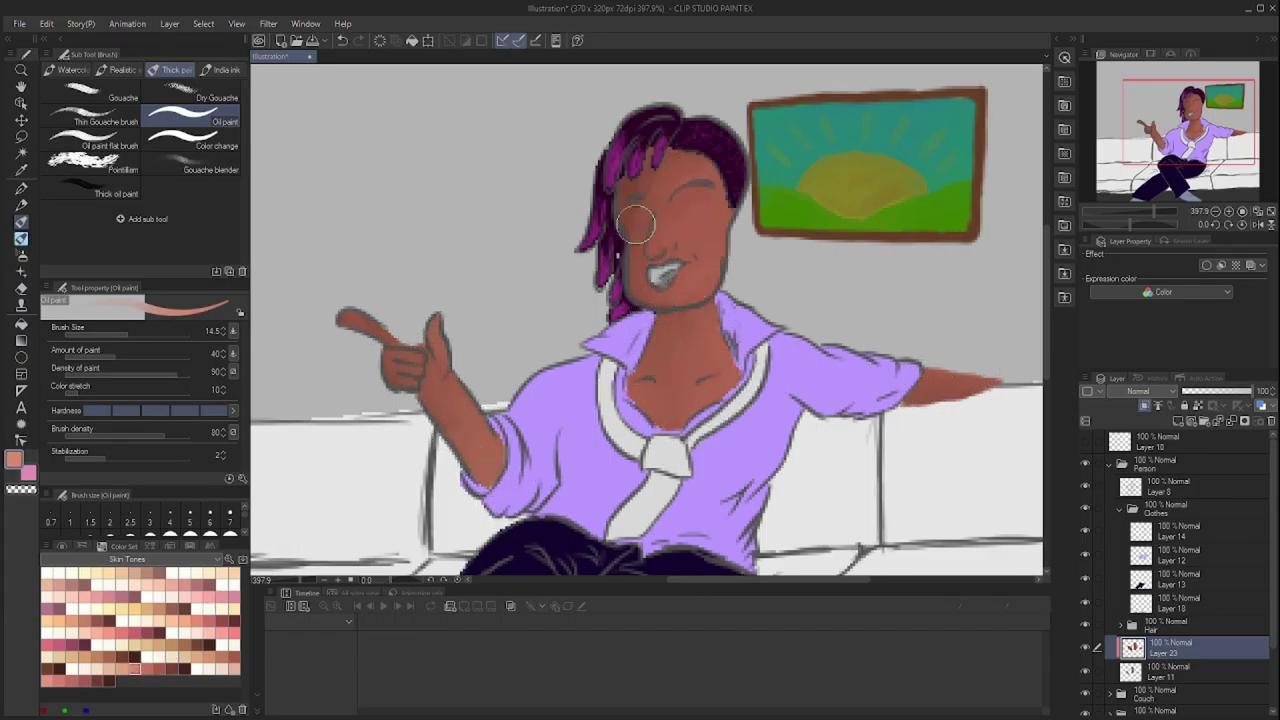
Add darker shading to the neck and collarbone area and choose a lighter skin tone from the Skin Tones set
{"action": "left_click", "coordinate": [726, 241], "text": "alt"}
{"action": "mouse_move", "coordinate": [640, 352]}
{"action": "left_mouse_down"}
{"action": "mouse_move", "coordinate": [682, 313]}
{"action": "mouse_move", "coordinate": [647, 378]}
{"action": "mouse_move", "coordinate": [710, 370]}
{"action": "left_mouse_up"}
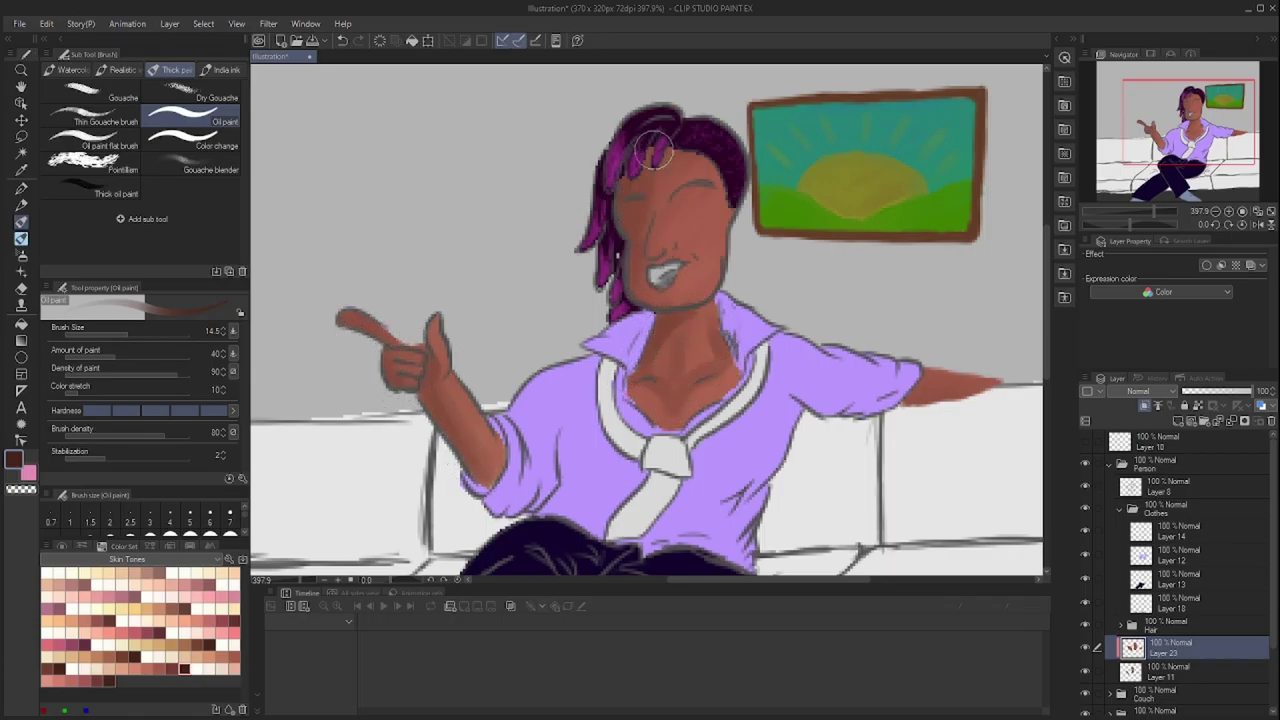
{"action": "left_click", "coordinate": [147, 643]}
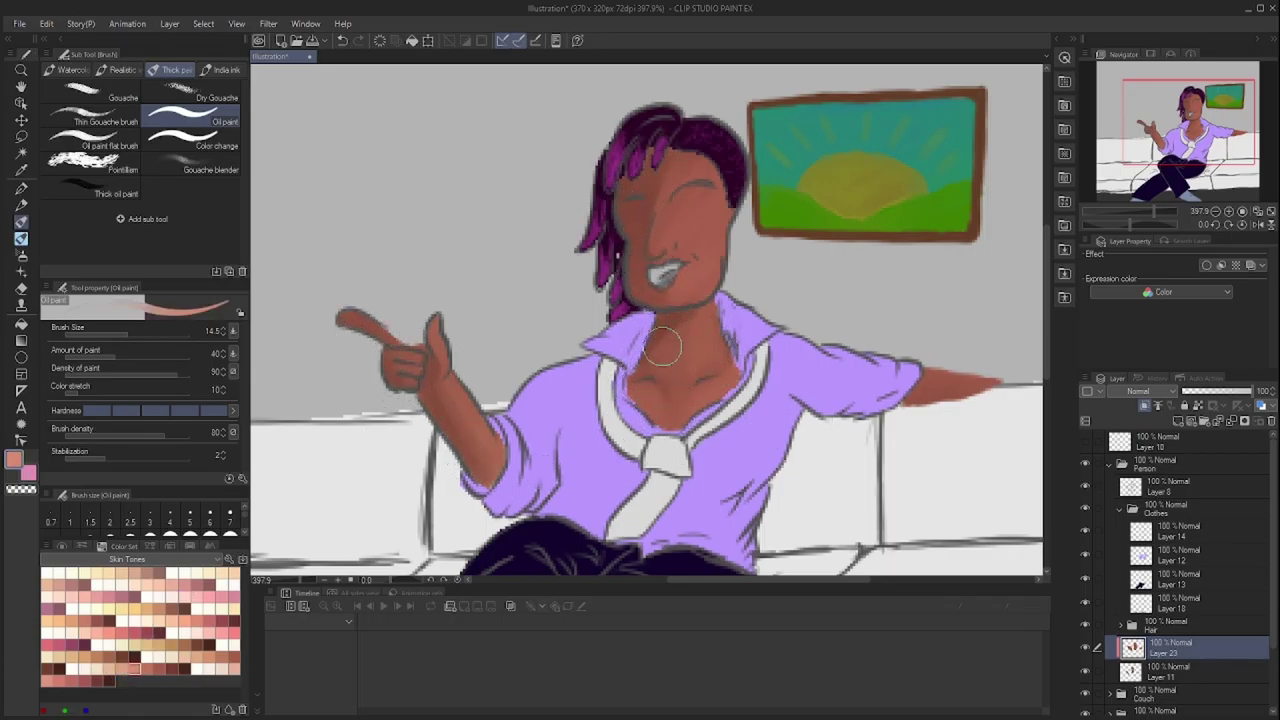
Paint brown over the skin on a new clipped layer and set that layer to Darker color at about 38% opacity
{"action": "left_click", "coordinate": [649, 410], "text": "alt"}
{"action": "key", "text": "ctrl+shift+n"}
{"action": "mouse_move", "coordinate": [637, 425]}
{"action": "left_mouse_down"}
{"action": "mouse_move", "coordinate": [690, 230]}
{"action": "mouse_move", "coordinate": [497, 475]}
{"action": "left_mouse_up"}
{"action": "left_click_drag", "start_coordinate": [1250, 391], "coordinate": [1202, 391]}
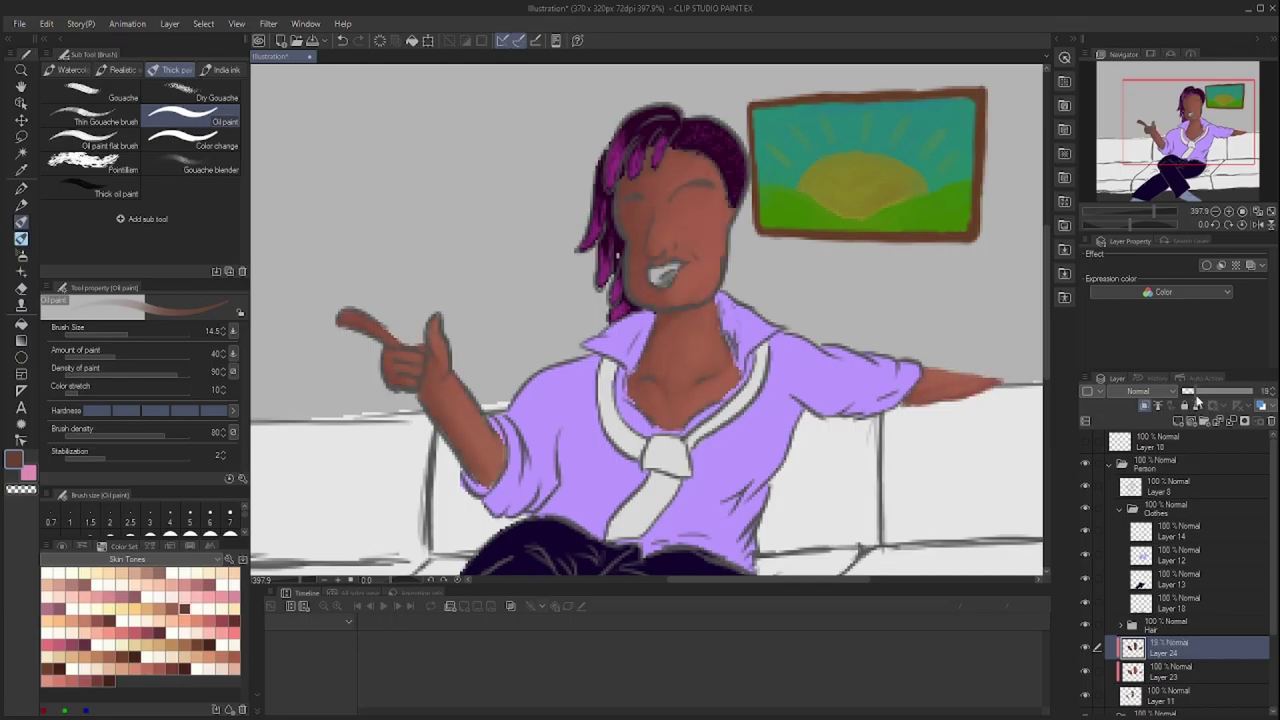
{"action": "left_click", "coordinate": [1140, 391]}
{"action": "left_click", "coordinate": [1145, 309]}
Add another clipped layer above it and paint peach highlights on the raised arm, hand, neck and one collarbone
{"action": "left_click", "coordinate": [1178, 421]}
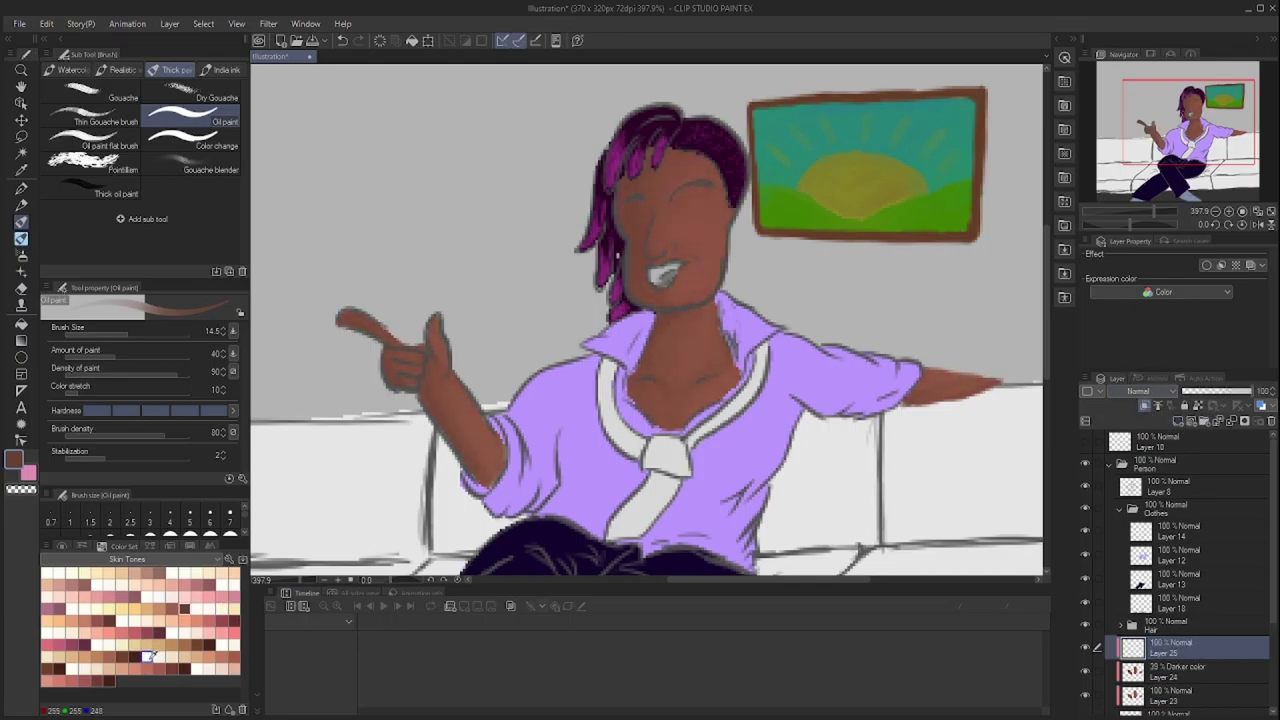
{"action": "left_click", "coordinate": [120, 668]}
{"action": "left_click_drag", "start_coordinate": [478, 420], "coordinate": [443, 400]}
{"action": "left_click_drag", "start_coordinate": [500, 450], "coordinate": [445, 335]}
{"action": "mouse_move", "coordinate": [705, 305]}
{"action": "left_mouse_down"}
{"action": "mouse_move", "coordinate": [712, 345]}
{"action": "mouse_move", "coordinate": [695, 380]}
{"action": "left_mouse_up"}
{"action": "left_click_drag", "start_coordinate": [700, 380], "coordinate": [718, 382]}
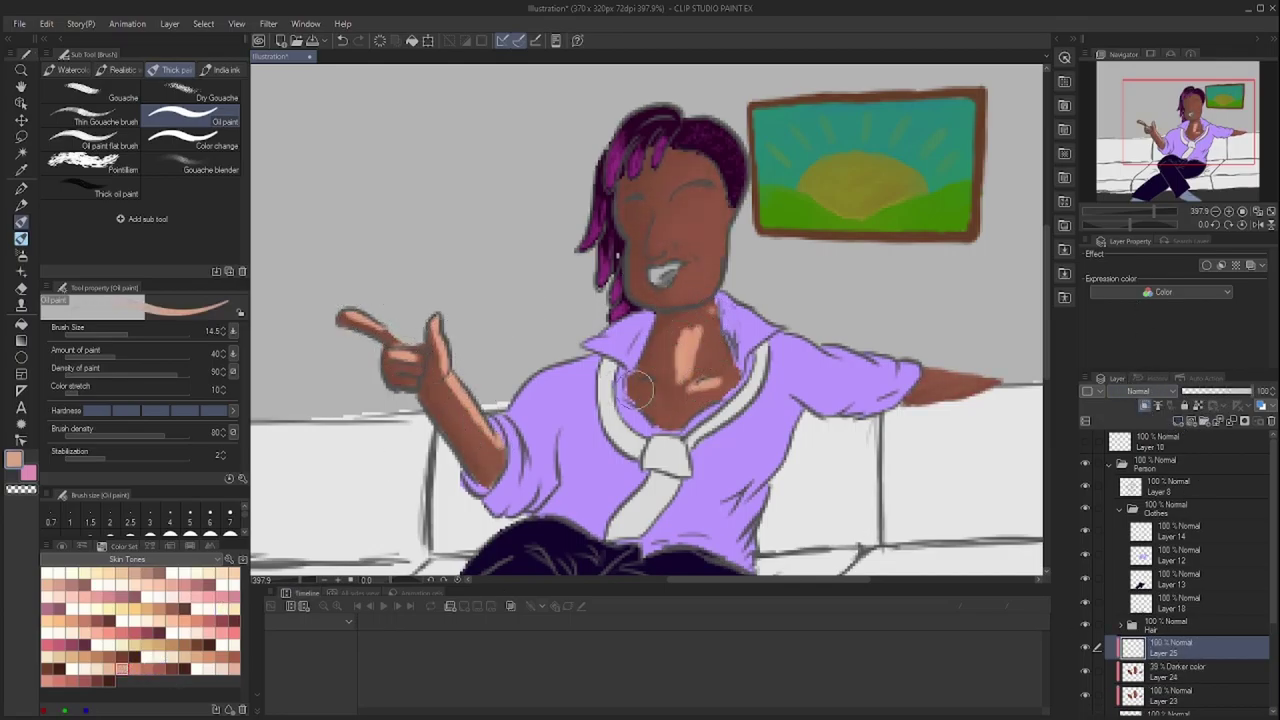
Paint peach highlights on the other collarbone, the outstretched forearm and the face
{"action": "left_click_drag", "start_coordinate": [635, 380], "coordinate": [660, 385]}
{"action": "left_click_drag", "start_coordinate": [915, 378], "coordinate": [995, 380]}
{"action": "mouse_move", "coordinate": [715, 185]}
{"action": "left_mouse_down"}
{"action": "mouse_move", "coordinate": [718, 205]}
{"action": "mouse_move", "coordinate": [664, 244]}
{"action": "left_mouse_up"}
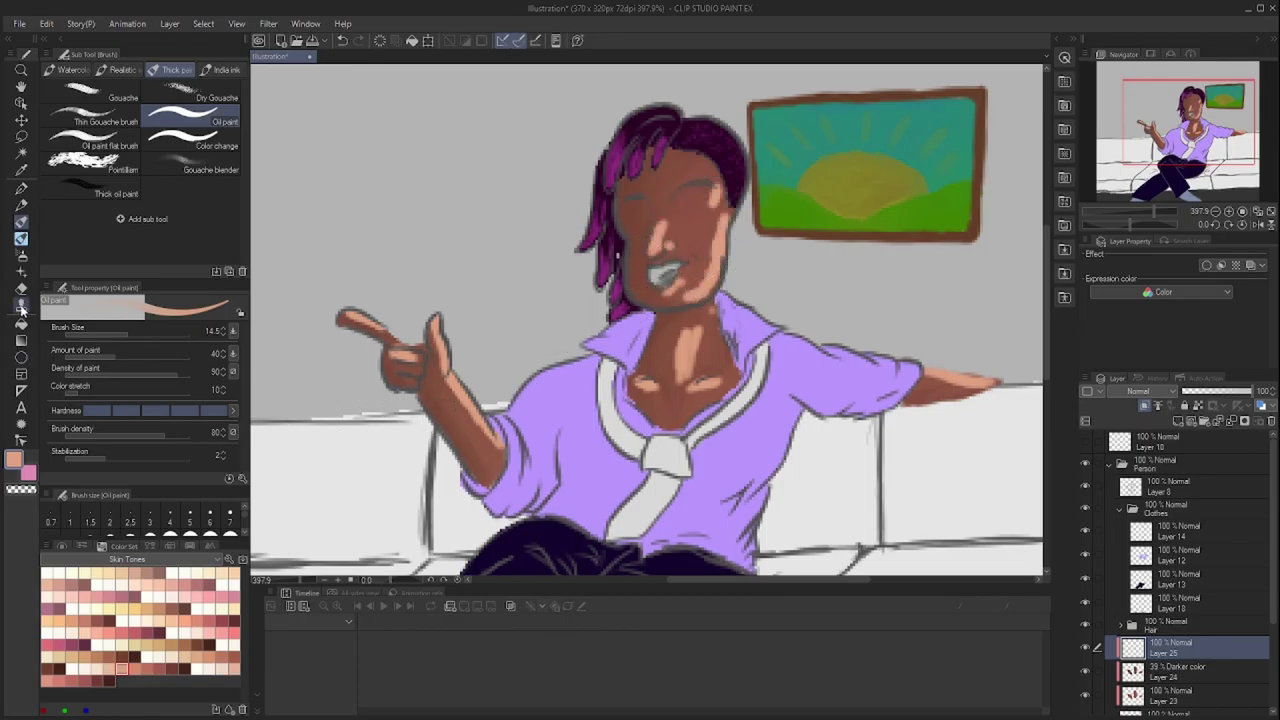
Blend the peach highlights on the face, neck, hand and forearm into the skin using the Blend tool at size 3
{"action": "left_click", "coordinate": [21, 303]}
{"action": "left_click", "coordinate": [190, 97]}
{"action": "left_click", "coordinate": [110, 393]}
{"action": "left_click", "coordinate": [90, 522]}
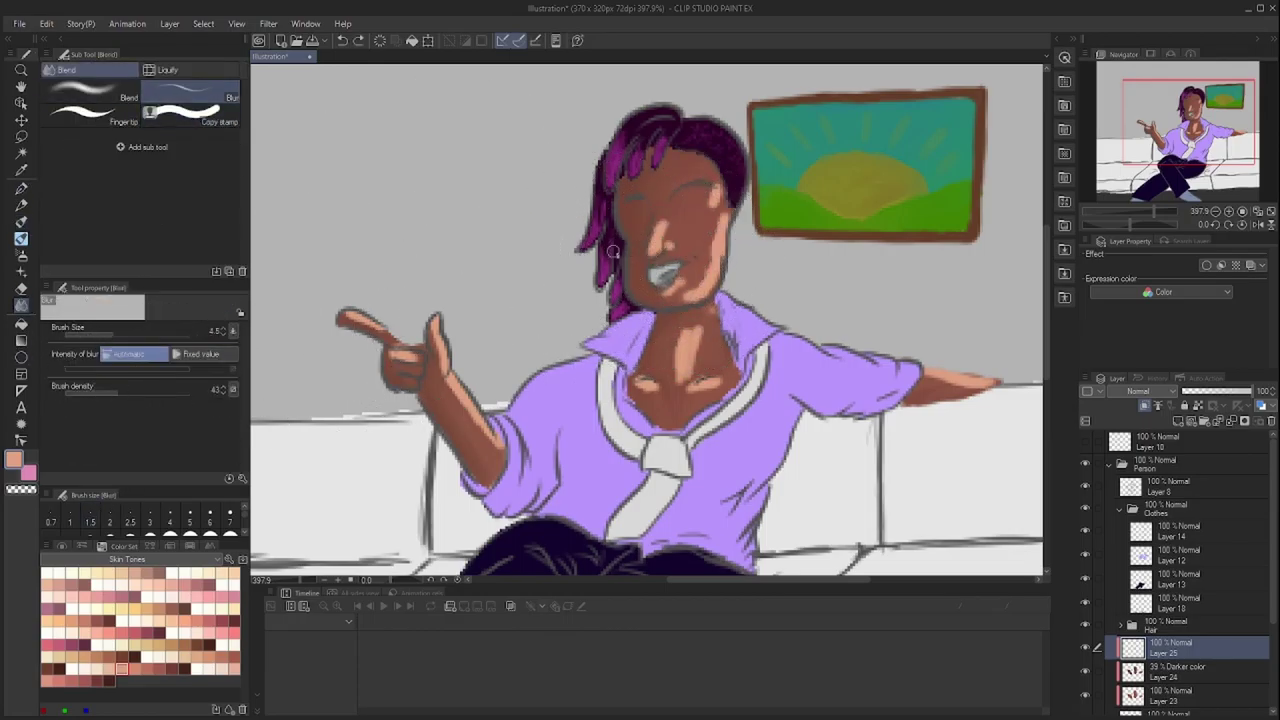
{"action": "key", "text": "comma"}
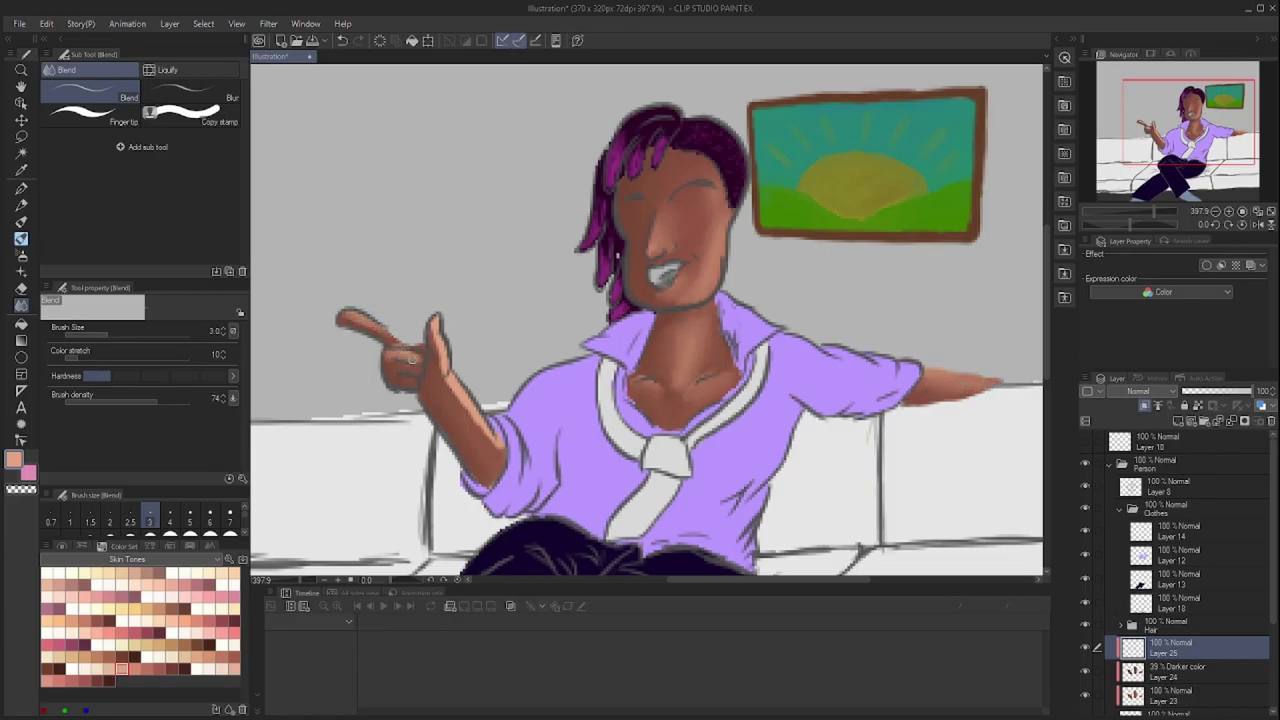
{"action": "mouse_move", "coordinate": [460, 404]}
{"action": "left_mouse_down"}
{"action": "mouse_move", "coordinate": [493, 440]}
{"action": "mouse_move", "coordinate": [465, 416]}
{"action": "left_mouse_up"}
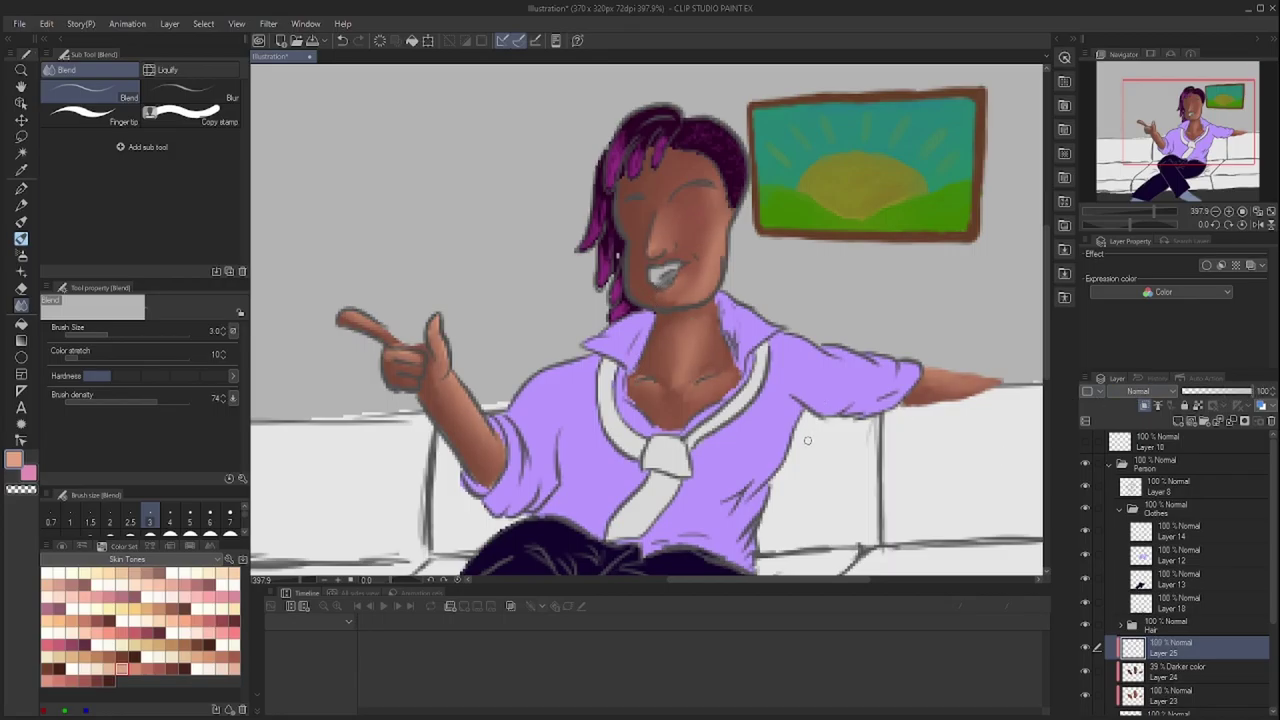
Group the four skin layers, from Layer 25 down to Layer 11, into one folder inside the Person folder
{"action": "key", "text": "ctrl+0"}
{"action": "scroll", "coordinate": [1165, 543], "scroll_direction": "down", "scroll_amount": 3}
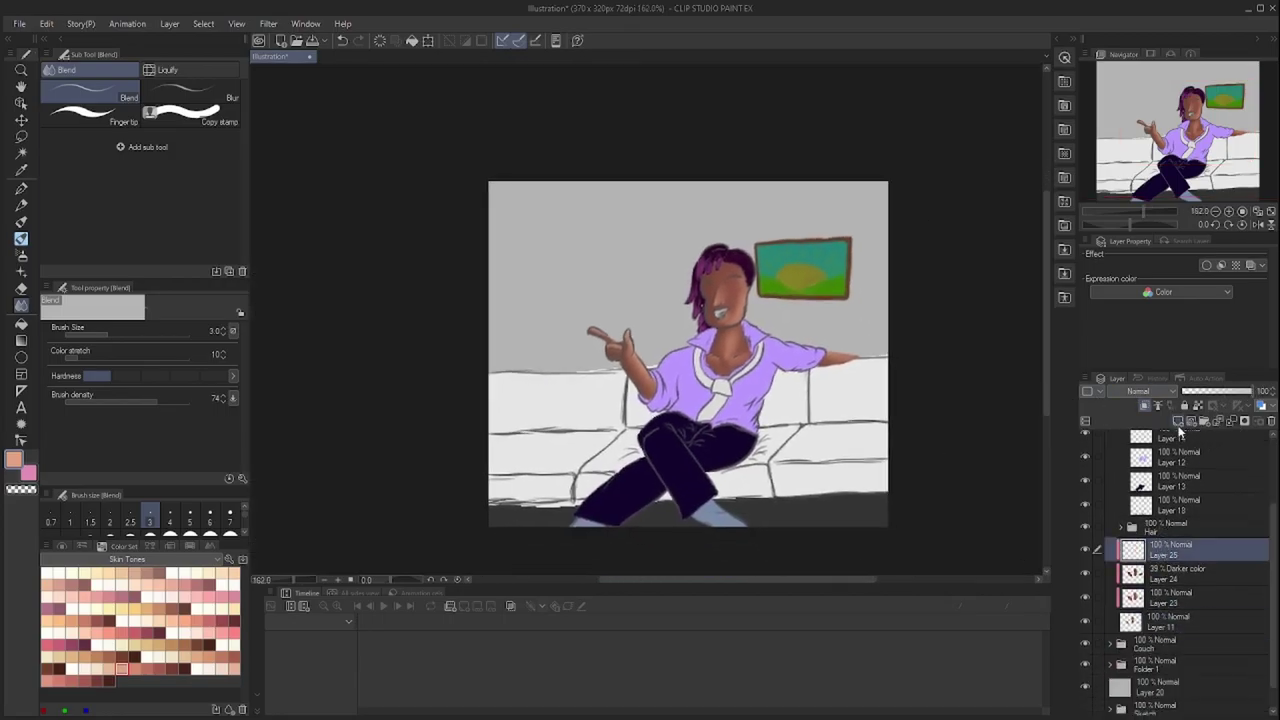
{"action": "left_click", "coordinate": [1170, 621], "text": "shift"}
{"action": "key", "text": "ctrl+g"}
{"action": "left_click", "coordinate": [1184, 470]}
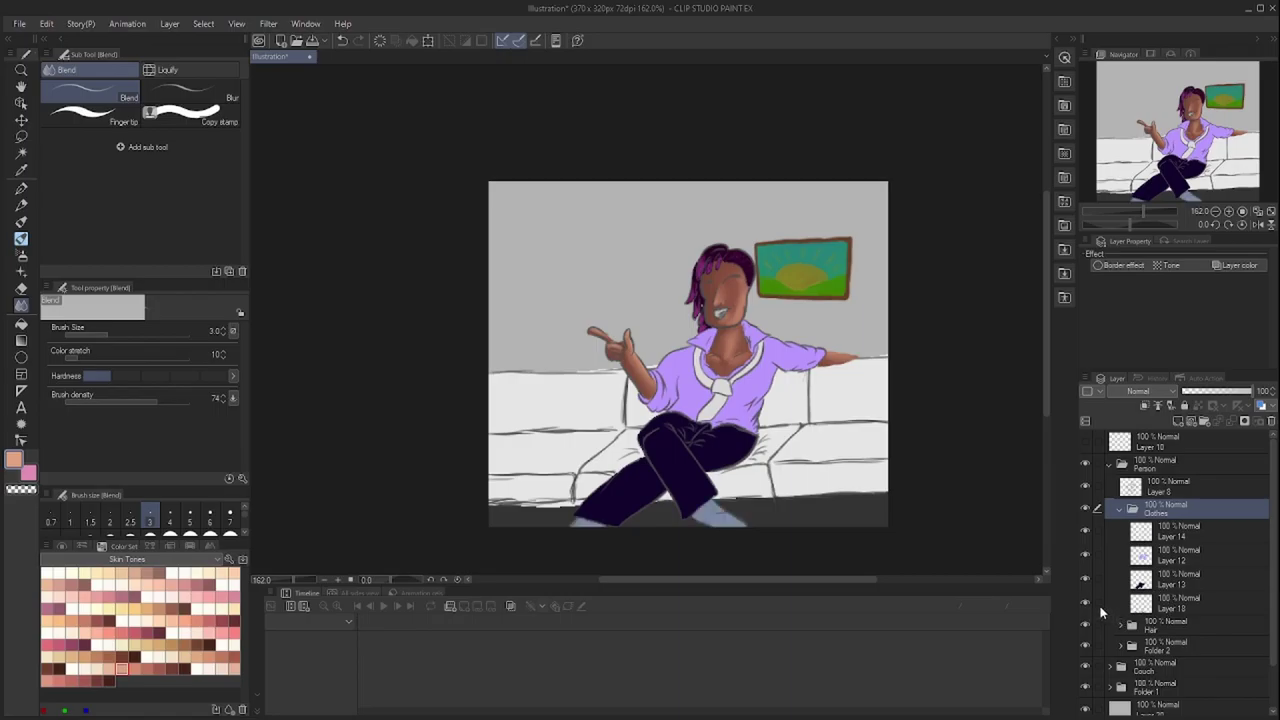
Add a clipped layer above the trousers layer (Layer 13) and choose a medium violet-blue from the Standard color set
{"action": "left_click", "coordinate": [1170, 578]}
{"action": "key", "text": "ctrl+shift+n"}
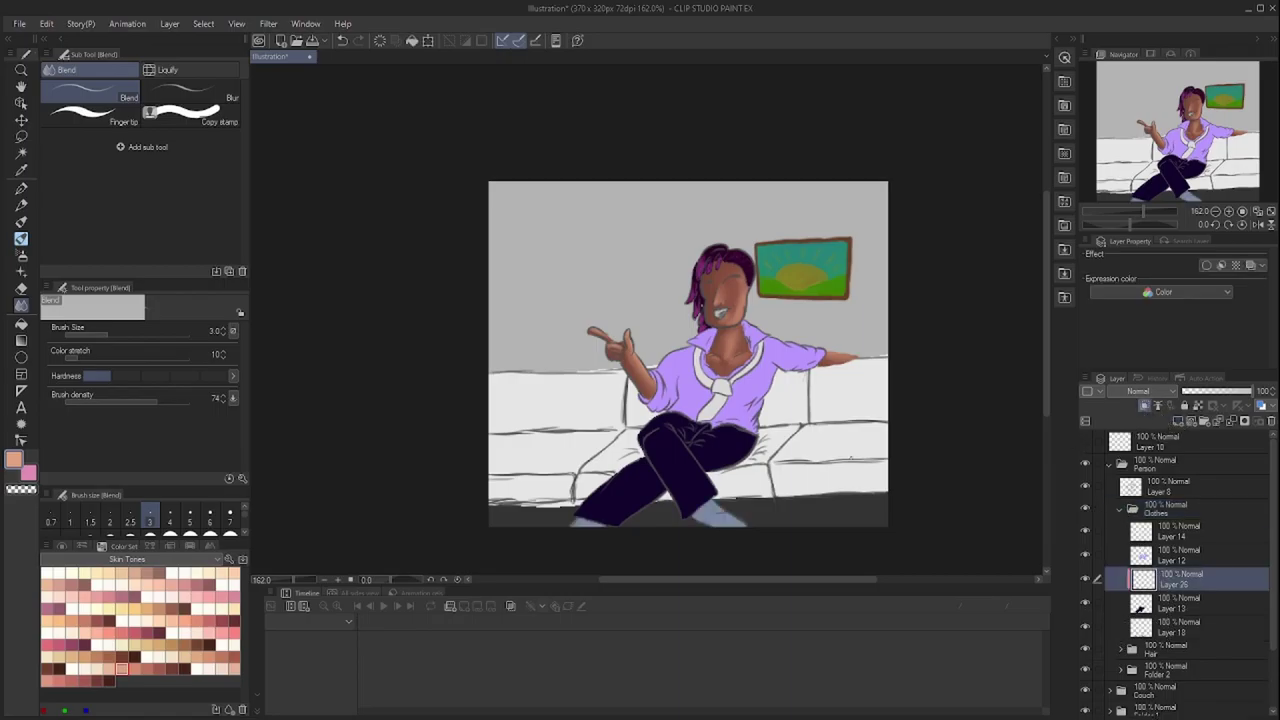
{"action": "left_click", "coordinate": [158, 608]}
{"action": "scroll", "coordinate": [689, 360], "scroll_direction": "up", "scroll_amount": 5}
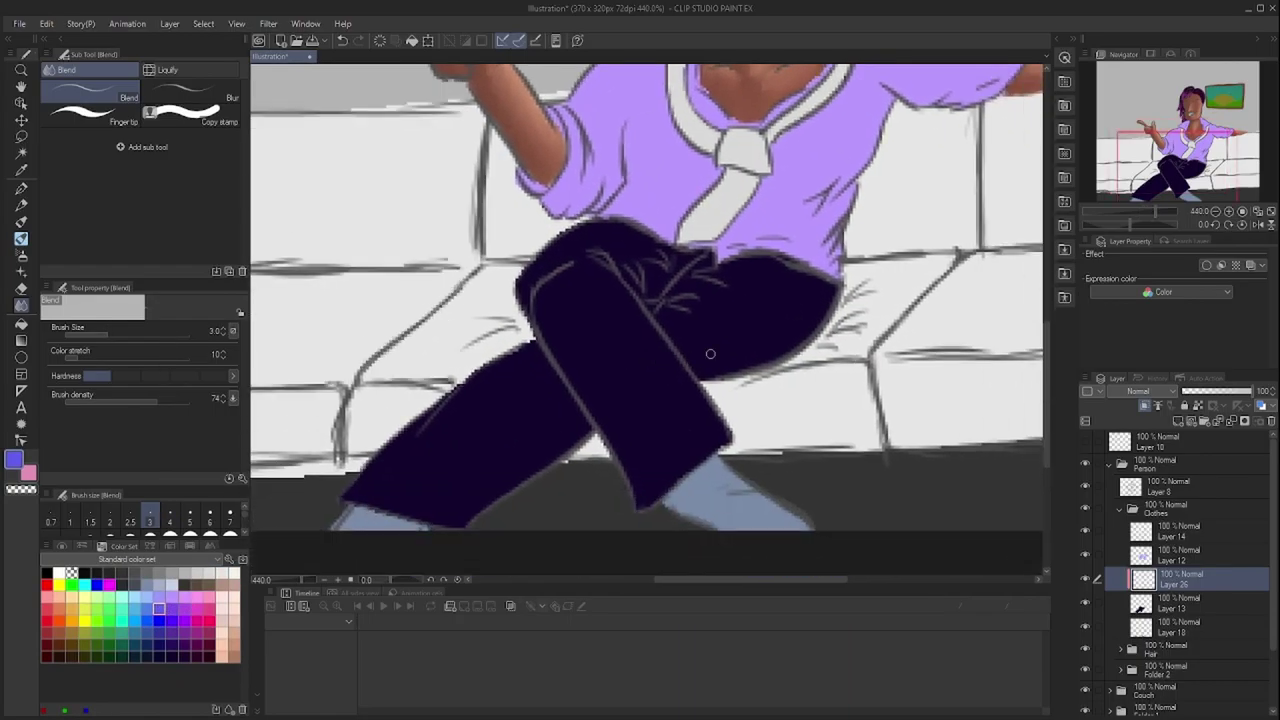
Paint violet-blue highlights on the trousers' thigh, front leg and knee with the Oil paint brush and blend them smooth
{"action": "left_click", "coordinate": [21, 221]}
{"action": "mouse_move", "coordinate": [705, 295]}
{"action": "left_mouse_down"}
{"action": "mouse_move", "coordinate": [775, 315]}
{"action": "mouse_move", "coordinate": [790, 300]}
{"action": "left_mouse_up"}
{"action": "left_click_drag", "start_coordinate": [640, 330], "coordinate": [715, 430]}
{"action": "mouse_move", "coordinate": [605, 245]}
{"action": "left_mouse_down"}
{"action": "mouse_move", "coordinate": [718, 432]}
{"action": "mouse_move", "coordinate": [606, 334]}
{"action": "mouse_move", "coordinate": [674, 457]}
{"action": "mouse_move", "coordinate": [600, 245]}
{"action": "mouse_move", "coordinate": [677, 408]}
{"action": "mouse_move", "coordinate": [725, 295]}
{"action": "mouse_move", "coordinate": [690, 337]}
{"action": "mouse_move", "coordinate": [749, 291]}
{"action": "mouse_move", "coordinate": [635, 284]}
{"action": "left_mouse_up"}
{"action": "left_click", "coordinate": [21, 238]}
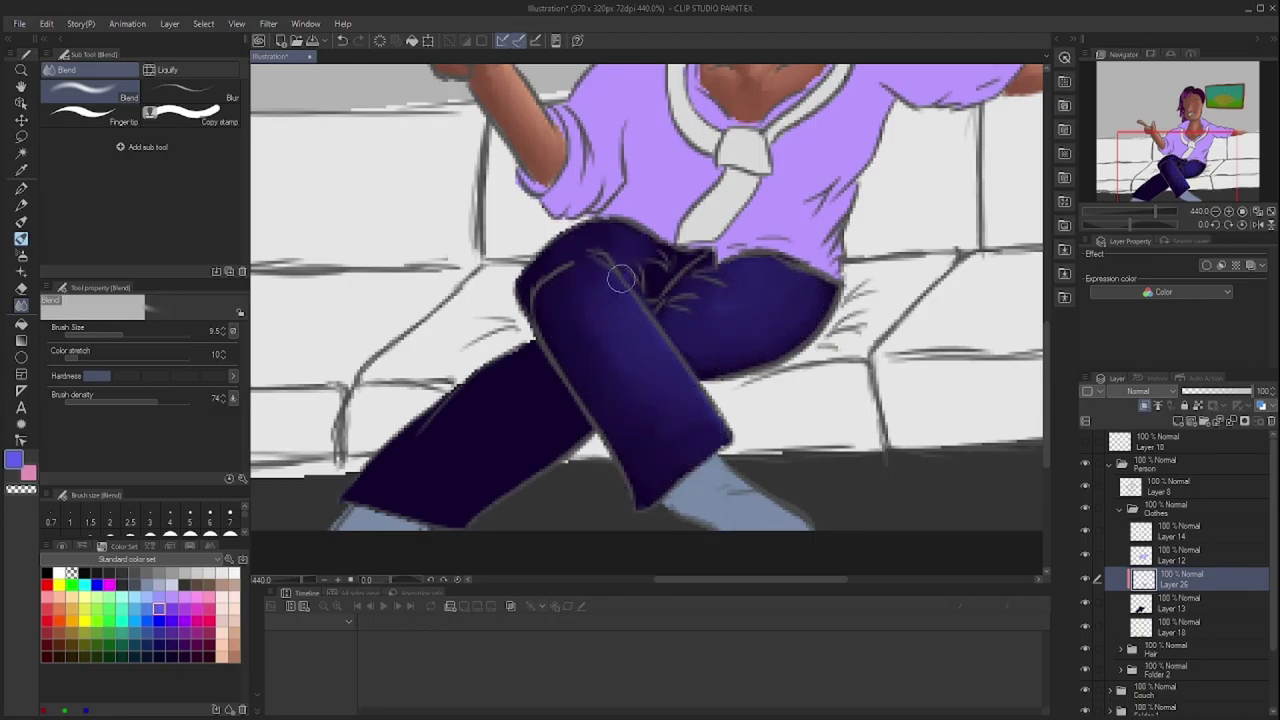
Paint dark blue along the front leg's edge, the rear leg and the lap of the trousers, and blend it in
{"action": "scroll", "coordinate": [636, 411], "scroll_direction": "down", "scroll_amount": 5}
{"action": "left_click", "coordinate": [650, 422], "text": "alt"}
{"action": "key", "text": "b"}
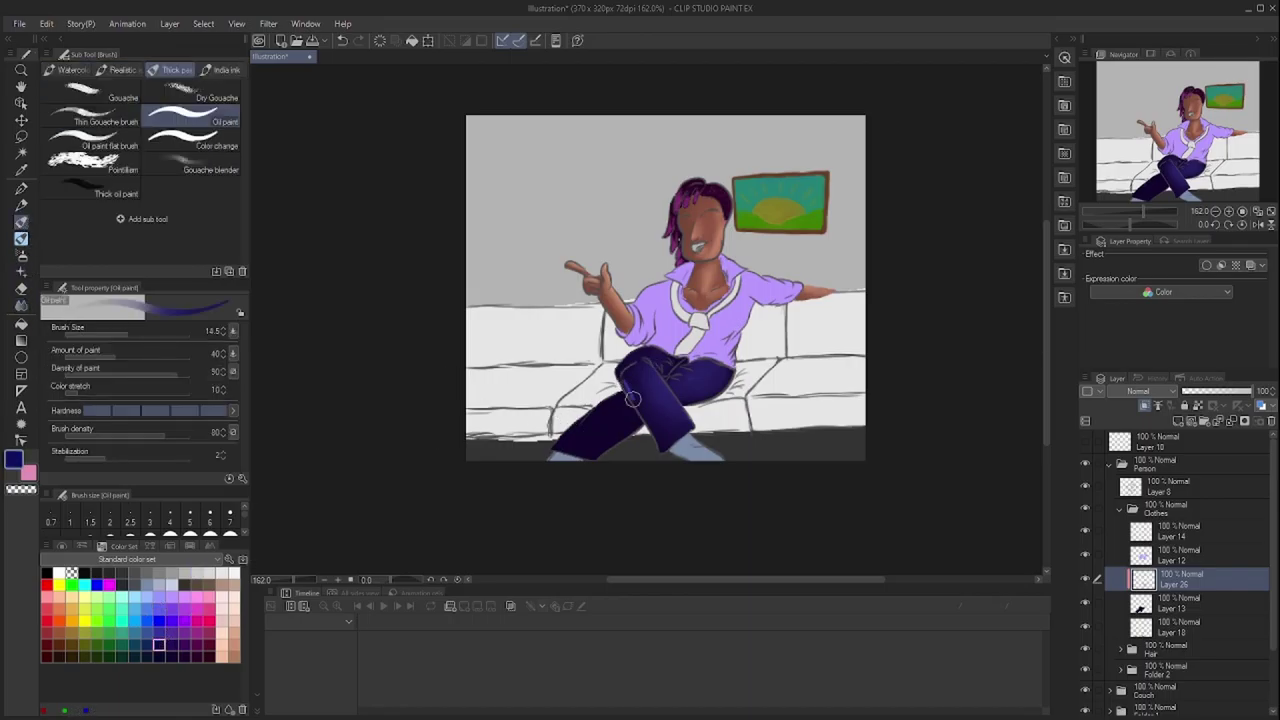
{"action": "scroll", "coordinate": [620, 455], "scroll_direction": "up", "scroll_amount": 5}
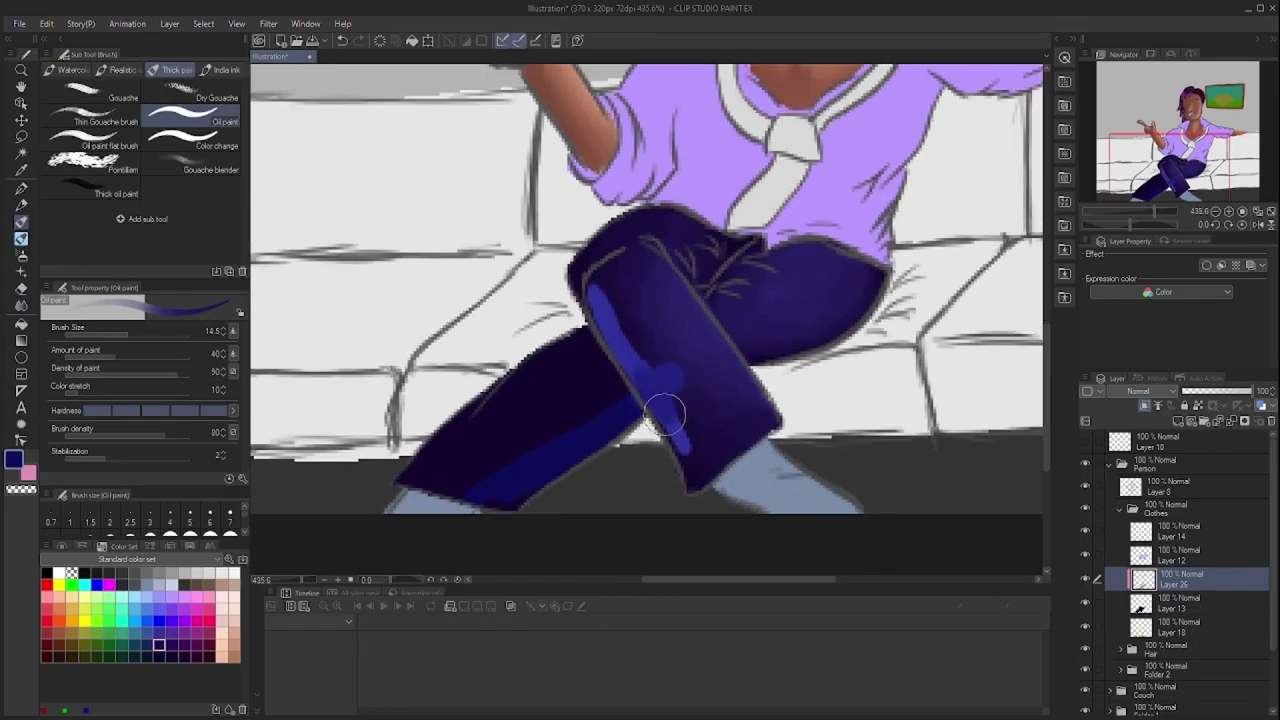
{"action": "key", "text": "j"}
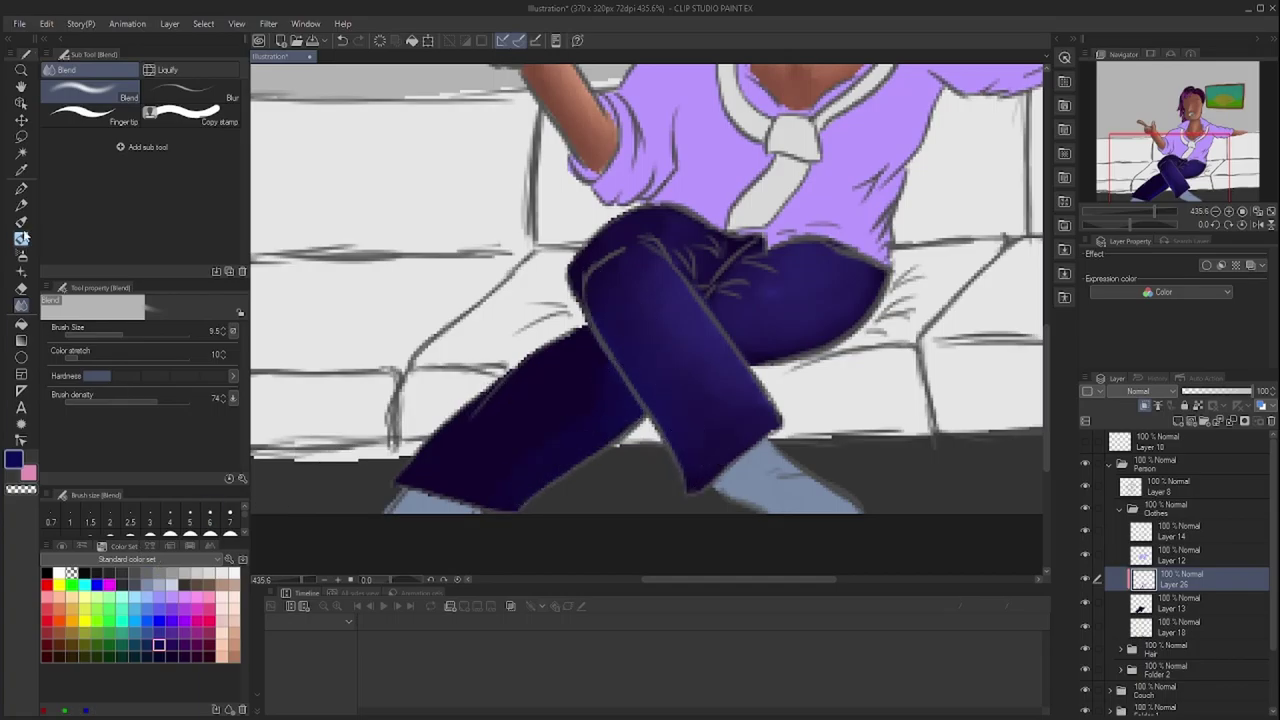
{"action": "key", "text": "b"}
{"action": "key", "text": "j"}
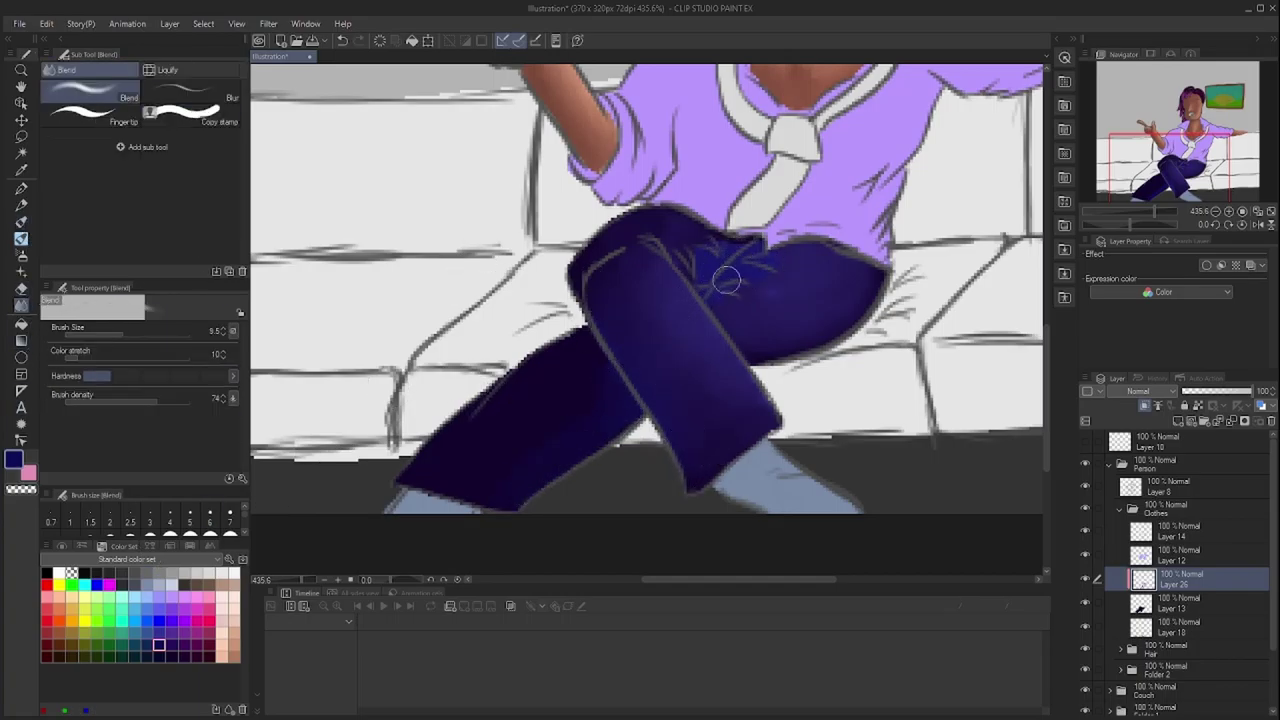
{"action": "key", "text": "ctrl+0"}
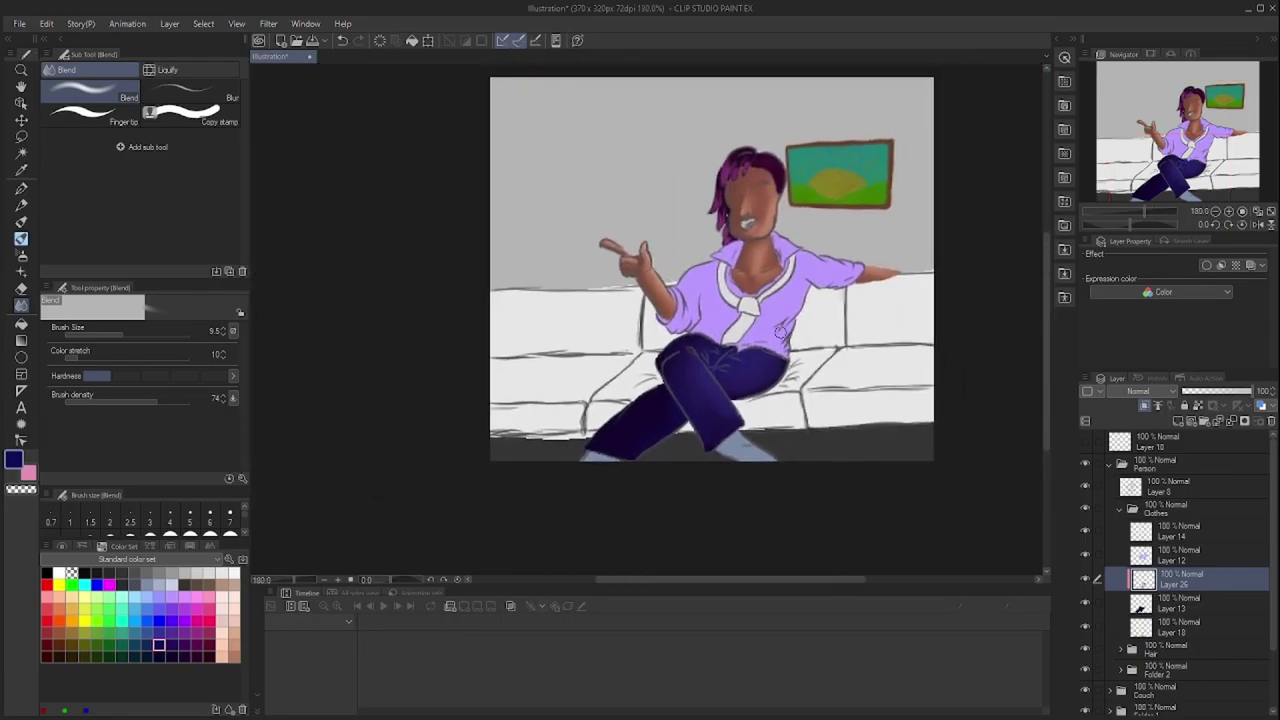
Add a layer clipped to the shirt colour (Layer 12) and paint darker purple shading on its torso, sleeves and collar
{"action": "key", "text": "ctrl+shift+n"}
{"action": "scroll", "coordinate": [737, 372], "scroll_direction": "up", "scroll_amount": 4}
{"action": "key", "text": "b"}
{"action": "mouse_move", "coordinate": [737, 372]}
{"action": "left_mouse_down"}
{"action": "mouse_move", "coordinate": [775, 378]}
{"action": "mouse_move", "coordinate": [748, 380]}
{"action": "mouse_move", "coordinate": [760, 430]}
{"action": "mouse_move", "coordinate": [690, 412]}
{"action": "left_mouse_up"}
{"action": "mouse_move", "coordinate": [790, 305]}
{"action": "left_mouse_down"}
{"action": "mouse_move", "coordinate": [850, 278]}
{"action": "mouse_move", "coordinate": [905, 282]}
{"action": "left_mouse_up"}
{"action": "left_click_drag", "start_coordinate": [820, 215], "coordinate": [915, 262]}
{"action": "mouse_move", "coordinate": [630, 255]}
{"action": "left_mouse_down"}
{"action": "mouse_move", "coordinate": [654, 298]}
{"action": "mouse_move", "coordinate": [606, 243]}
{"action": "mouse_move", "coordinate": [595, 254]}
{"action": "mouse_move", "coordinate": [609, 268]}
{"action": "mouse_move", "coordinate": [754, 238]}
{"action": "mouse_move", "coordinate": [737, 272]}
{"action": "mouse_move", "coordinate": [742, 215]}
{"action": "mouse_move", "coordinate": [713, 222]}
{"action": "mouse_move", "coordinate": [655, 196]}
{"action": "left_mouse_up"}
{"action": "mouse_move", "coordinate": [532, 305]}
{"action": "left_mouse_down"}
{"action": "mouse_move", "coordinate": [505, 380]}
{"action": "mouse_move", "coordinate": [545, 390]}
{"action": "mouse_move", "coordinate": [568, 331]}
{"action": "mouse_move", "coordinate": [587, 375]}
{"action": "mouse_move", "coordinate": [573, 385]}
{"action": "mouse_move", "coordinate": [548, 293]}
{"action": "mouse_move", "coordinate": [535, 309]}
{"action": "mouse_move", "coordinate": [602, 287]}
{"action": "mouse_move", "coordinate": [640, 360]}
{"action": "mouse_move", "coordinate": [604, 397]}
{"action": "mouse_move", "coordinate": [638, 300]}
{"action": "mouse_move", "coordinate": [740, 262]}
{"action": "left_mouse_up"}
Blend the purple shading across the shirt's sleeves, collar and torso
{"action": "key", "text": "j"}
{"action": "left_click_drag", "start_coordinate": [650, 290], "coordinate": [683, 305]}
{"action": "mouse_move", "coordinate": [640, 213]}
{"action": "left_mouse_down"}
{"action": "mouse_move", "coordinate": [746, 200]}
{"action": "mouse_move", "coordinate": [745, 235]}
{"action": "left_mouse_up"}
{"action": "mouse_move", "coordinate": [592, 250]}
{"action": "left_mouse_down"}
{"action": "mouse_move", "coordinate": [627, 367]}
{"action": "mouse_move", "coordinate": [545, 272]}
{"action": "mouse_move", "coordinate": [566, 340]}
{"action": "mouse_move", "coordinate": [552, 361]}
{"action": "mouse_move", "coordinate": [530, 335]}
{"action": "mouse_move", "coordinate": [534, 305]}
{"action": "left_mouse_up"}
{"action": "mouse_move", "coordinate": [745, 380]}
{"action": "left_mouse_down"}
{"action": "mouse_move", "coordinate": [750, 420]}
{"action": "mouse_move", "coordinate": [801, 316]}
{"action": "mouse_move", "coordinate": [905, 285]}
{"action": "mouse_move", "coordinate": [840, 232]}
{"action": "left_mouse_up"}
{"action": "scroll", "coordinate": [800, 380], "scroll_direction": "down", "scroll_amount": 3}
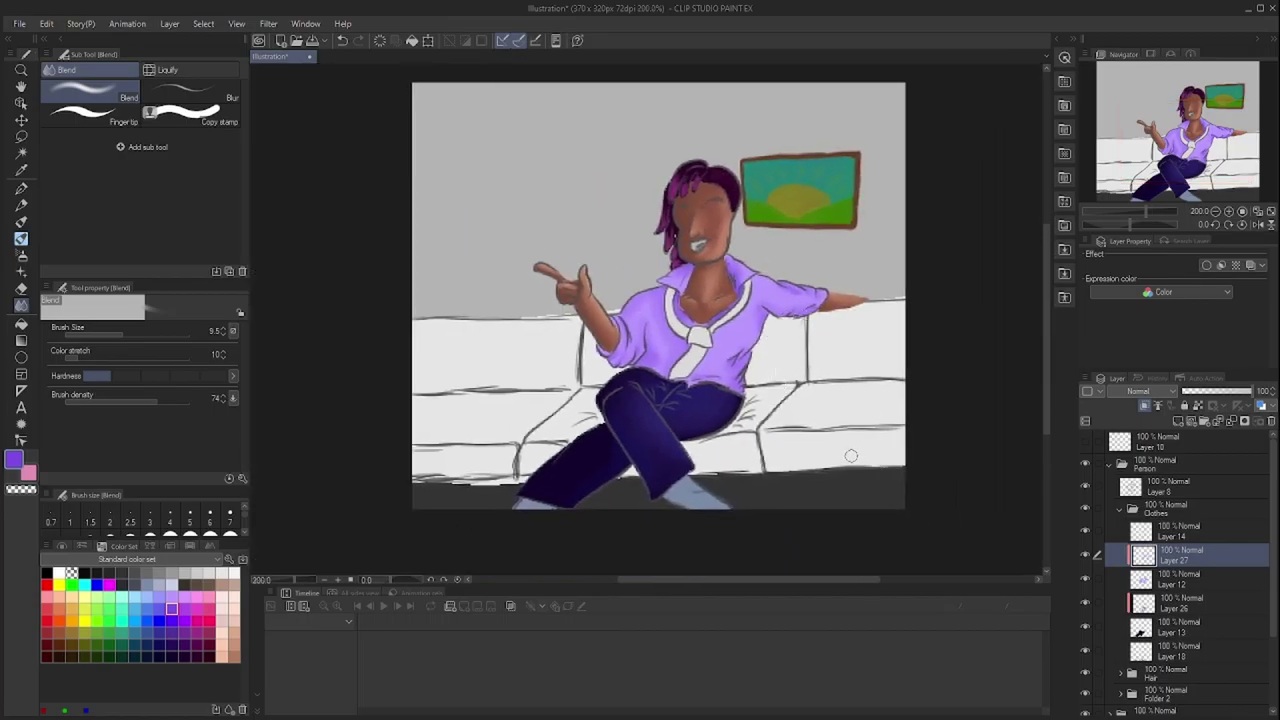
Show the cocktail glass layer again and add a clipped layer above Layer 17 in the Couch folder
{"action": "left_click", "coordinate": [1119, 508]}
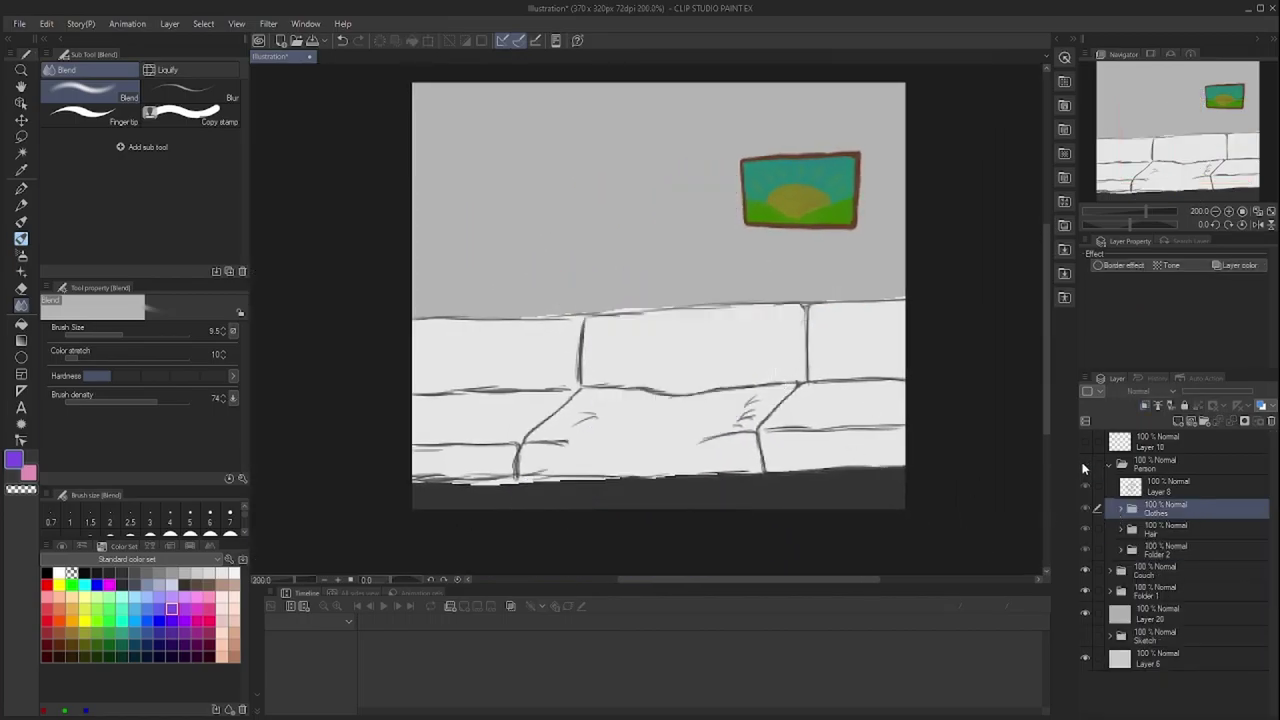
{"action": "left_click", "coordinate": [1108, 570]}
{"action": "left_click", "coordinate": [1155, 617]}
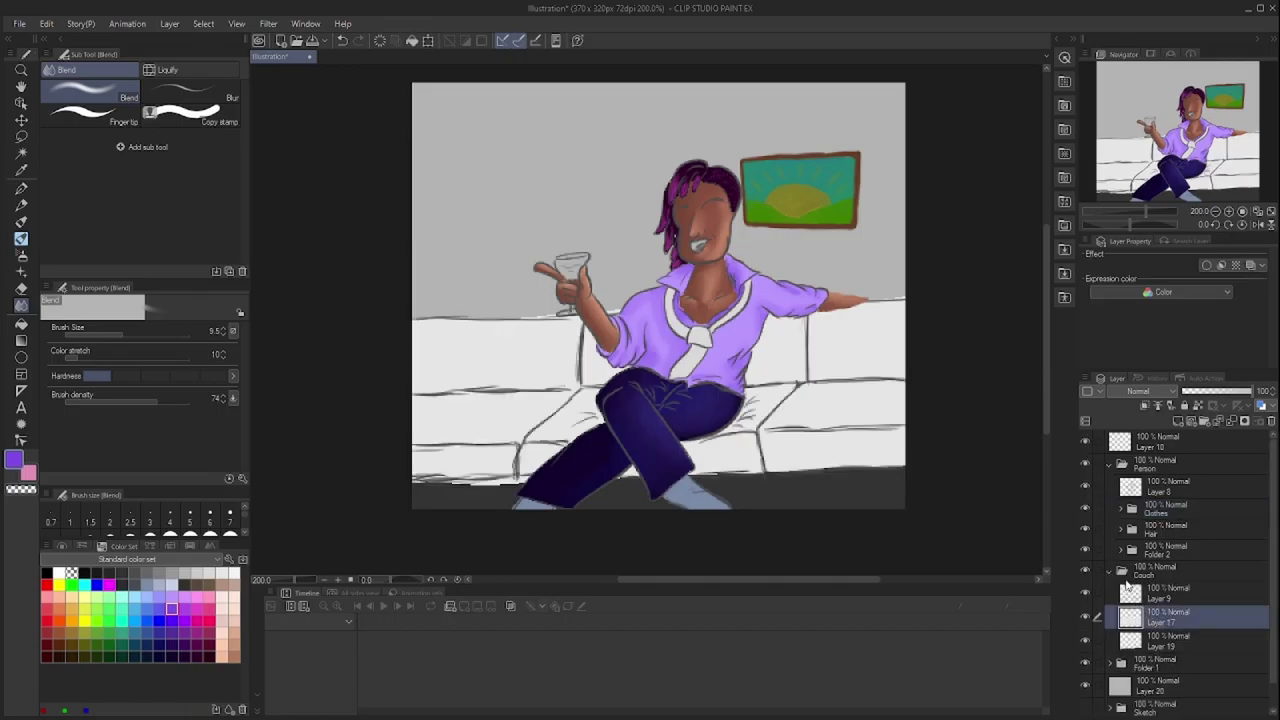
{"action": "key", "text": "ctrl+shift+n"}
Paint light grey shadows on the couch around the figure and blend them softly
{"action": "left_click", "coordinate": [184, 573]}
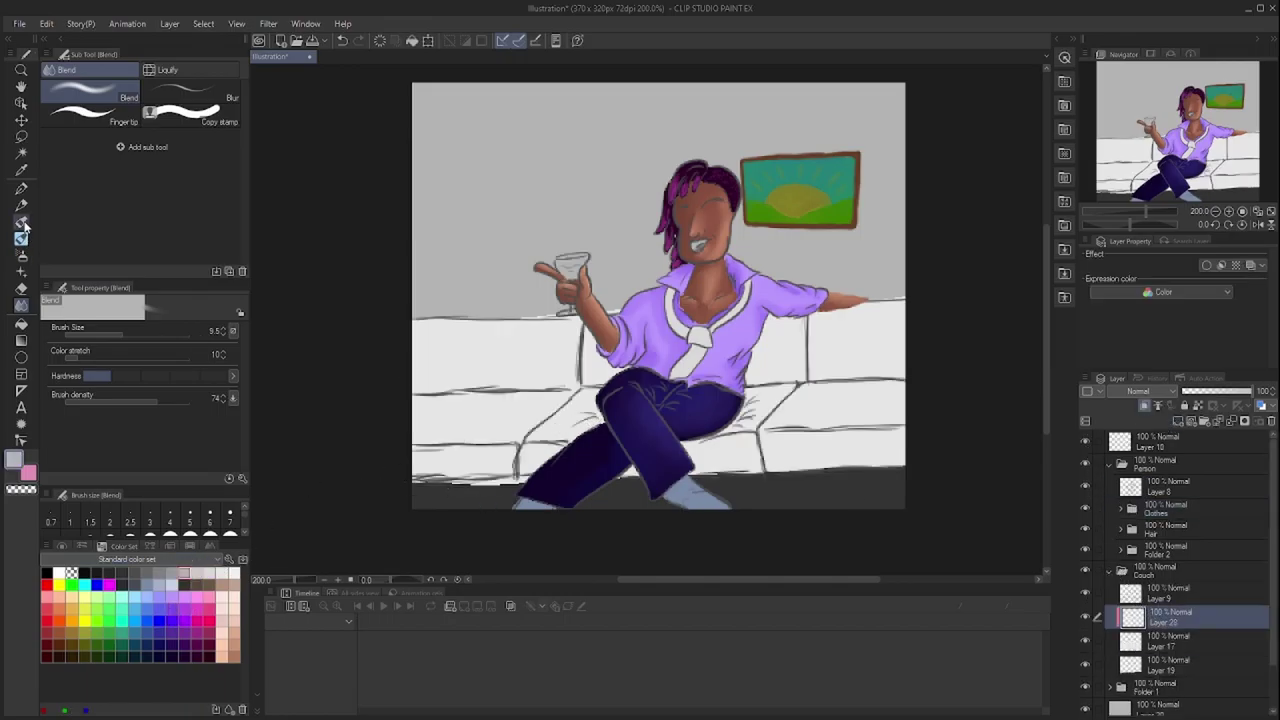
{"action": "left_click", "coordinate": [22, 222]}
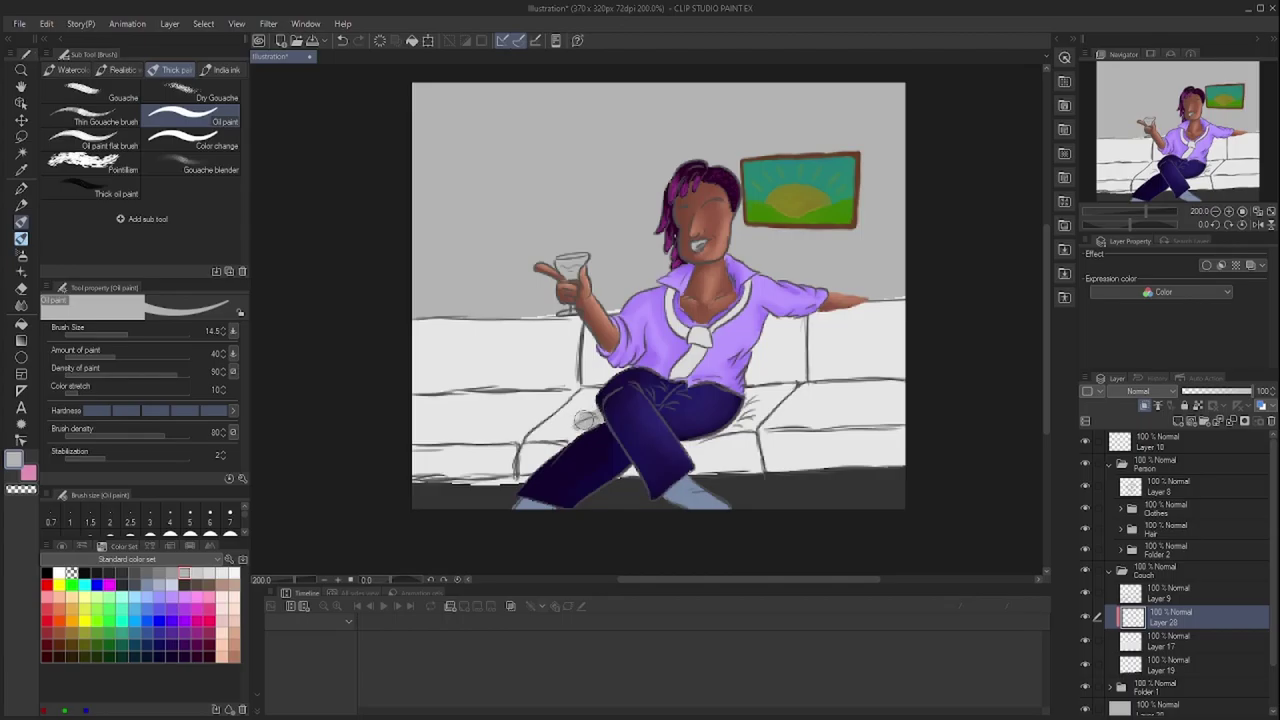
{"action": "mouse_move", "coordinate": [613, 381]}
{"action": "left_mouse_down"}
{"action": "mouse_move", "coordinate": [584, 409]}
{"action": "mouse_move", "coordinate": [536, 422]}
{"action": "mouse_move", "coordinate": [482, 399]}
{"action": "mouse_move", "coordinate": [508, 424]}
{"action": "mouse_move", "coordinate": [578, 442]}
{"action": "left_mouse_up"}
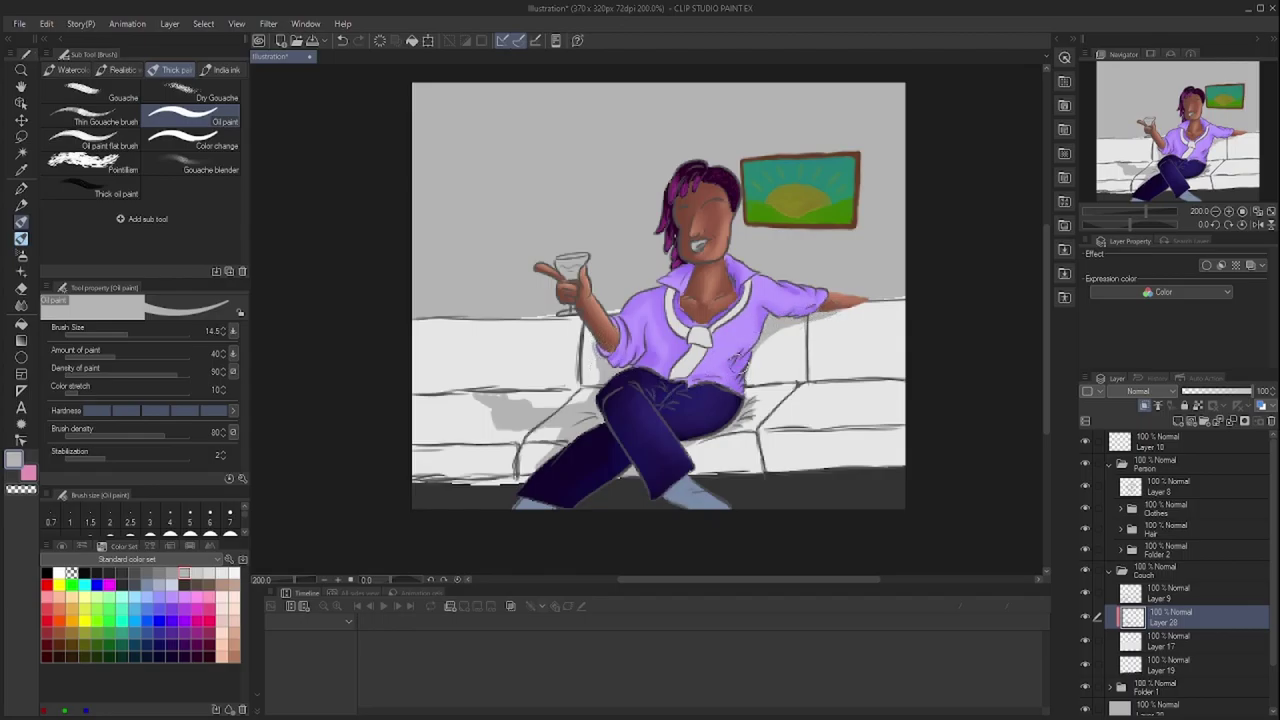
{"action": "key", "text": "j"}
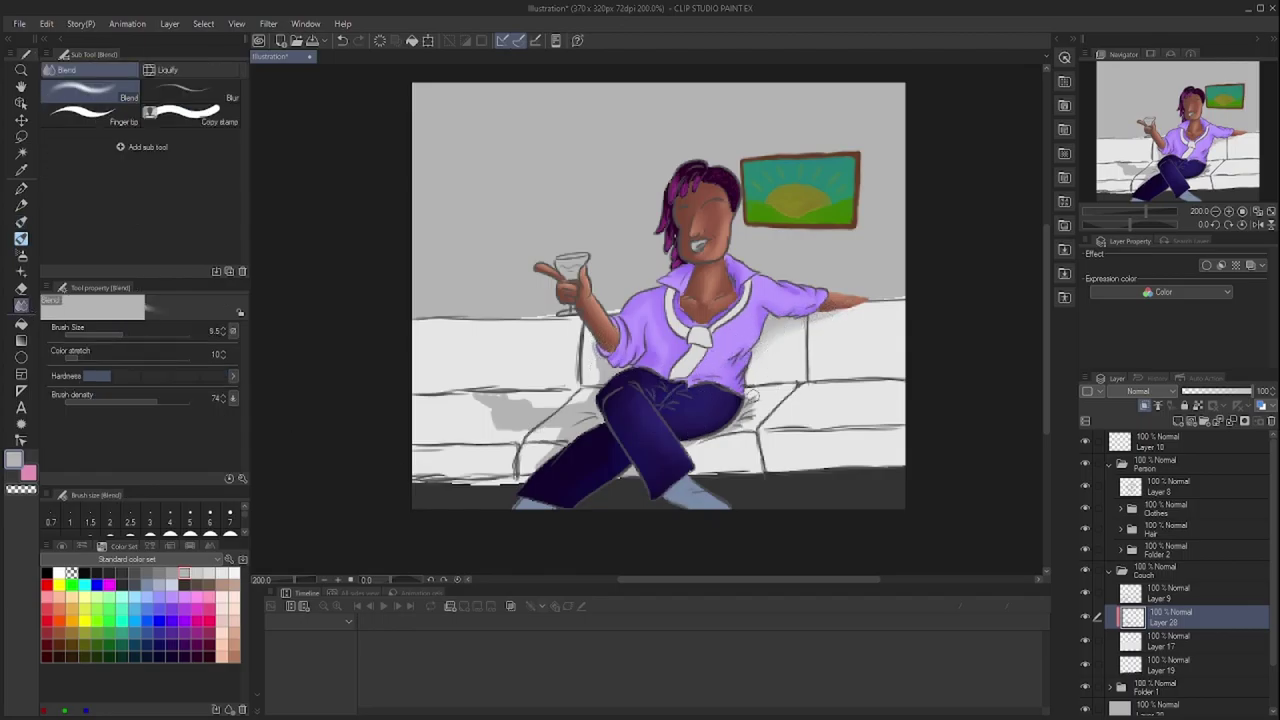
{"action": "mouse_move", "coordinate": [625, 477]}
{"action": "left_mouse_down"}
{"action": "mouse_move", "coordinate": [518, 430]}
{"action": "mouse_move", "coordinate": [482, 392]}
{"action": "mouse_move", "coordinate": [597, 352]}
{"action": "left_mouse_up"}
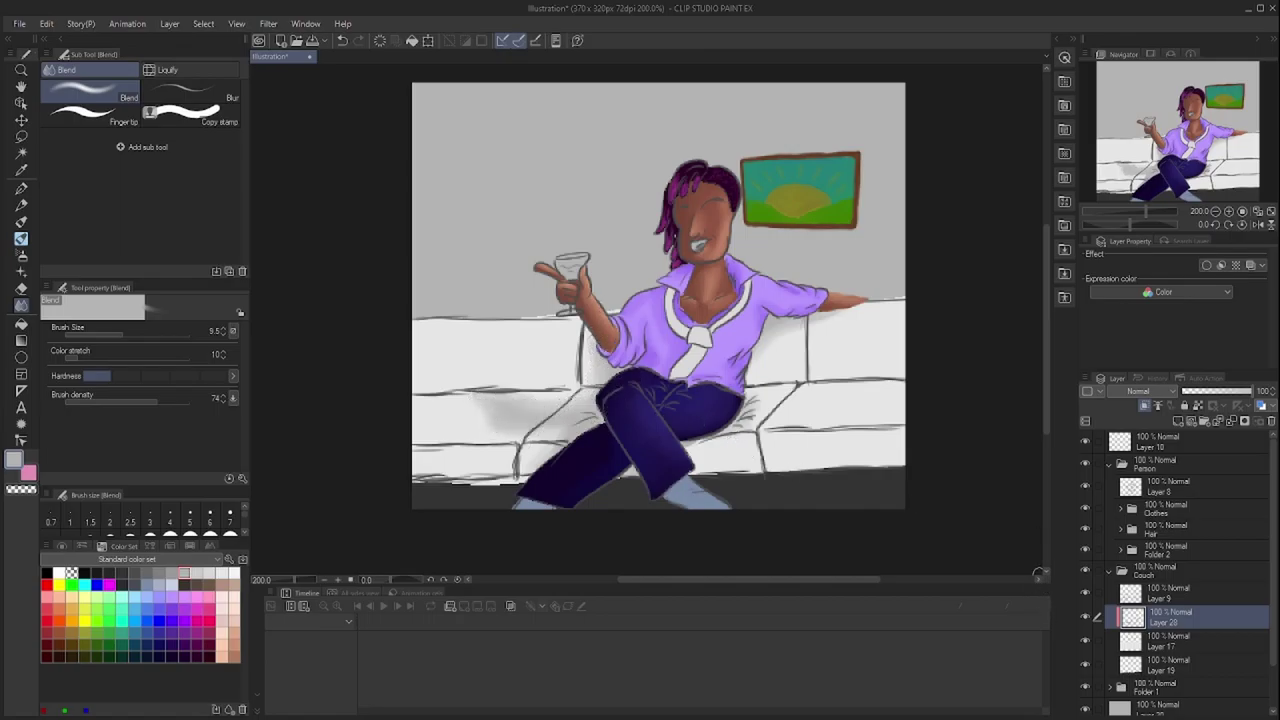
On a clipped layer above Layer 21 in Folder 1, paint light brown highlights on the picture frame and blend them
{"action": "left_click", "coordinate": [1108, 570]}
{"action": "left_click", "coordinate": [1108, 591]}
{"action": "left_click", "coordinate": [1170, 613]}
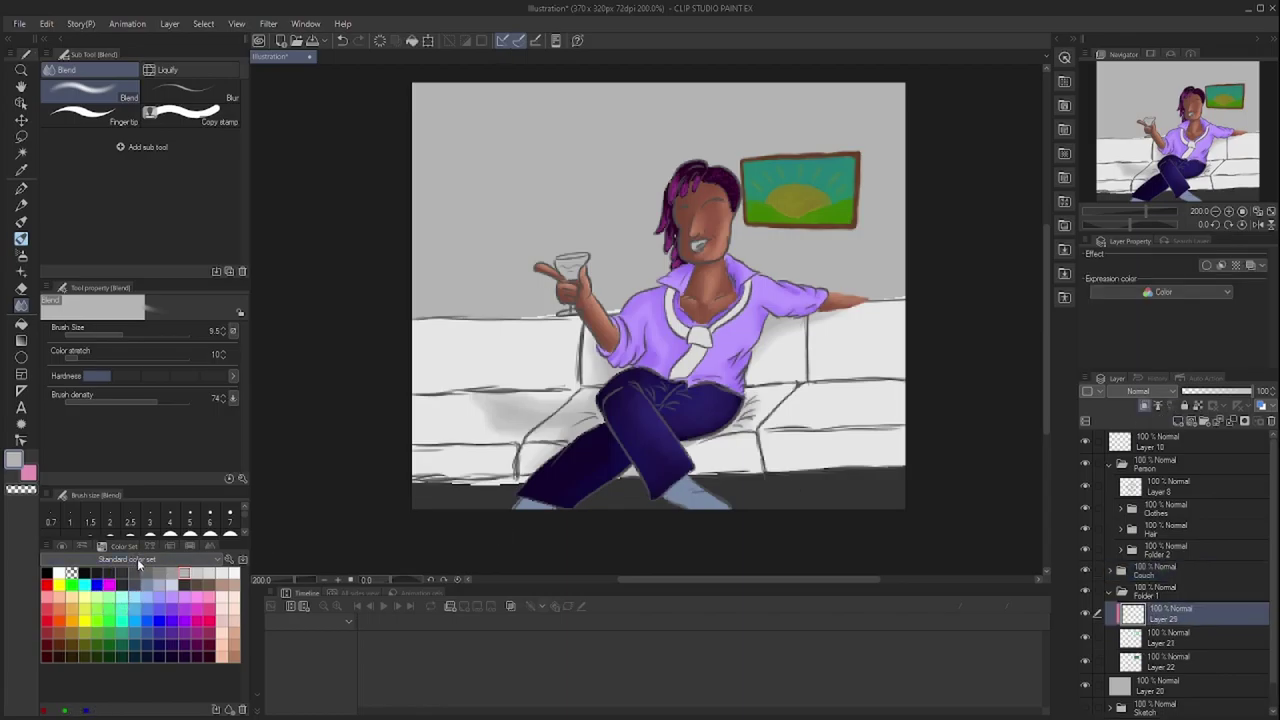
{"action": "left_click", "coordinate": [24, 224]}
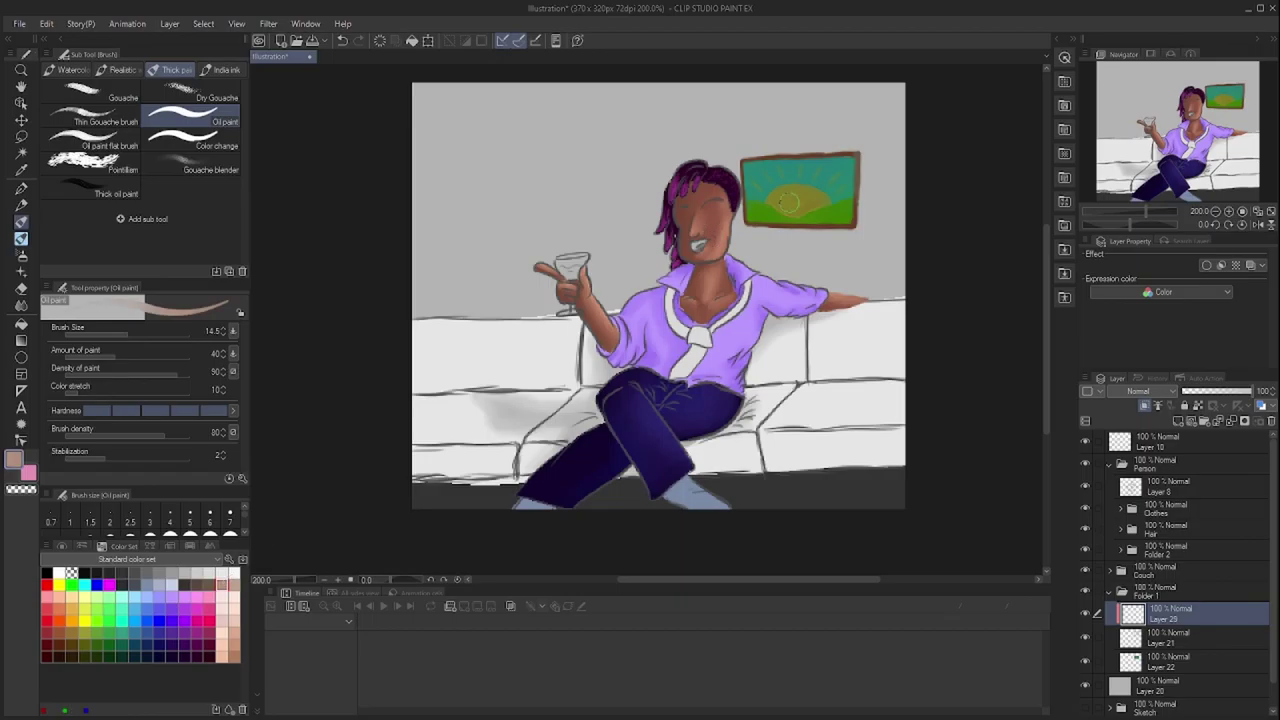
{"action": "key", "text": "j"}
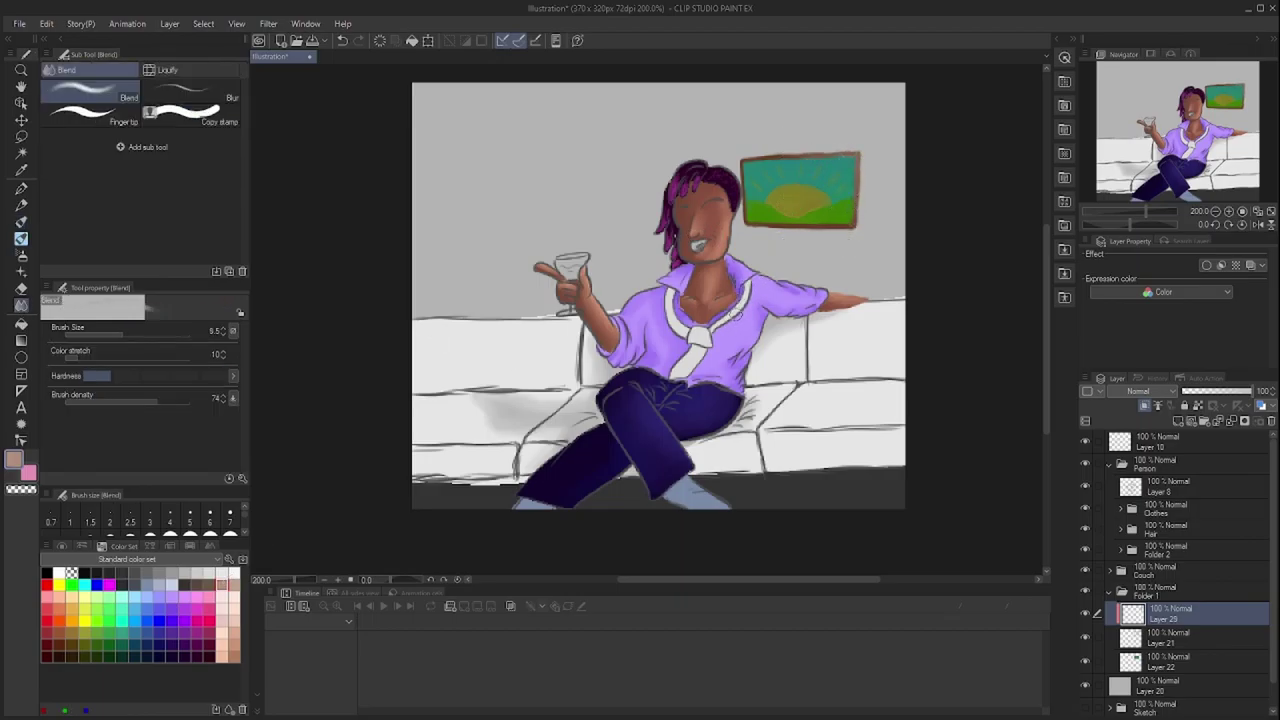
Add a layer below the cocktail glass line art and paint the glass bowl and base pale blue with a small Oil paint brush
{"action": "key", "text": "ctrl+shift+n"}
{"action": "scroll", "coordinate": [560, 281], "scroll_direction": "up", "scroll_amount": 7}
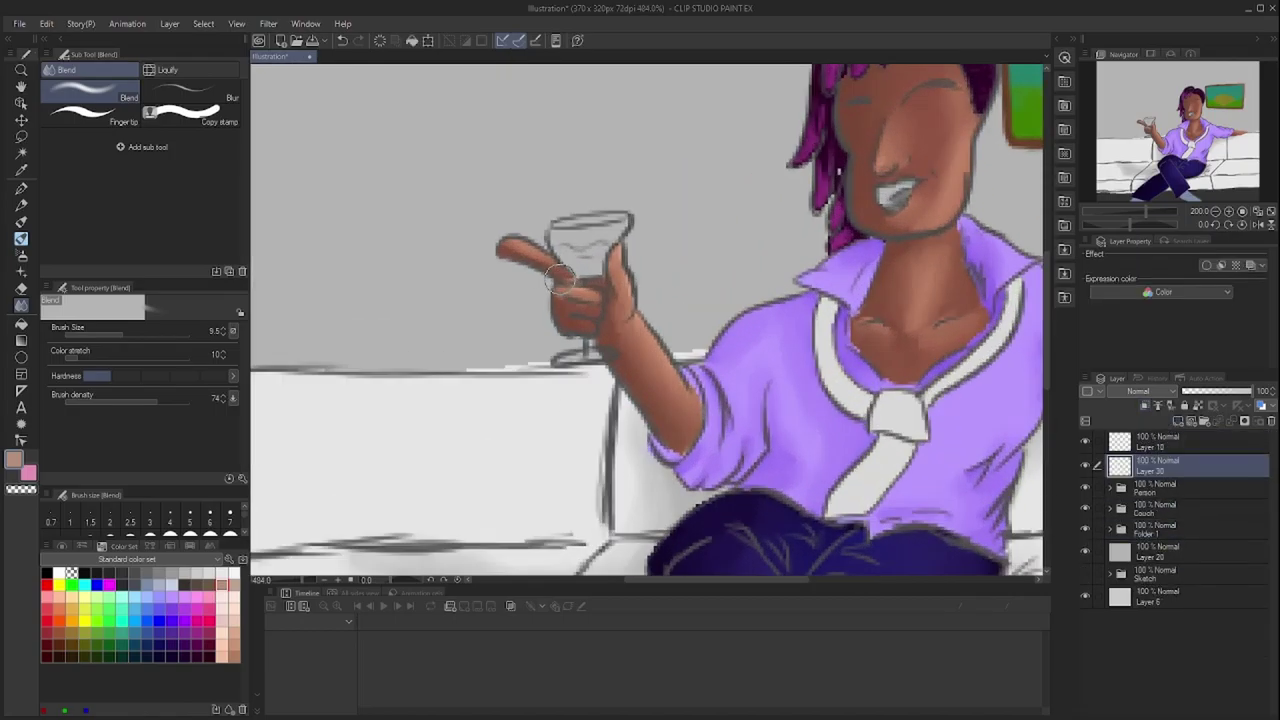
{"action": "key", "text": "b"}
{"action": "left_click_drag", "start_coordinate": [550, 200], "coordinate": [600, 230]}
{"action": "key", "text": "ctrl+z"}
{"action": "left_click", "coordinate": [90, 530]}
{"action": "left_click_drag", "start_coordinate": [565, 420], "coordinate": [608, 395]}
{"action": "left_click_drag", "start_coordinate": [600, 262], "coordinate": [665, 180]}
{"action": "mouse_move", "coordinate": [550, 195]}
{"action": "left_mouse_down"}
{"action": "mouse_move", "coordinate": [619, 210]}
{"action": "mouse_move", "coordinate": [676, 172]}
{"action": "mouse_move", "coordinate": [629, 169]}
{"action": "mouse_move", "coordinate": [595, 210]}
{"action": "left_mouse_up"}
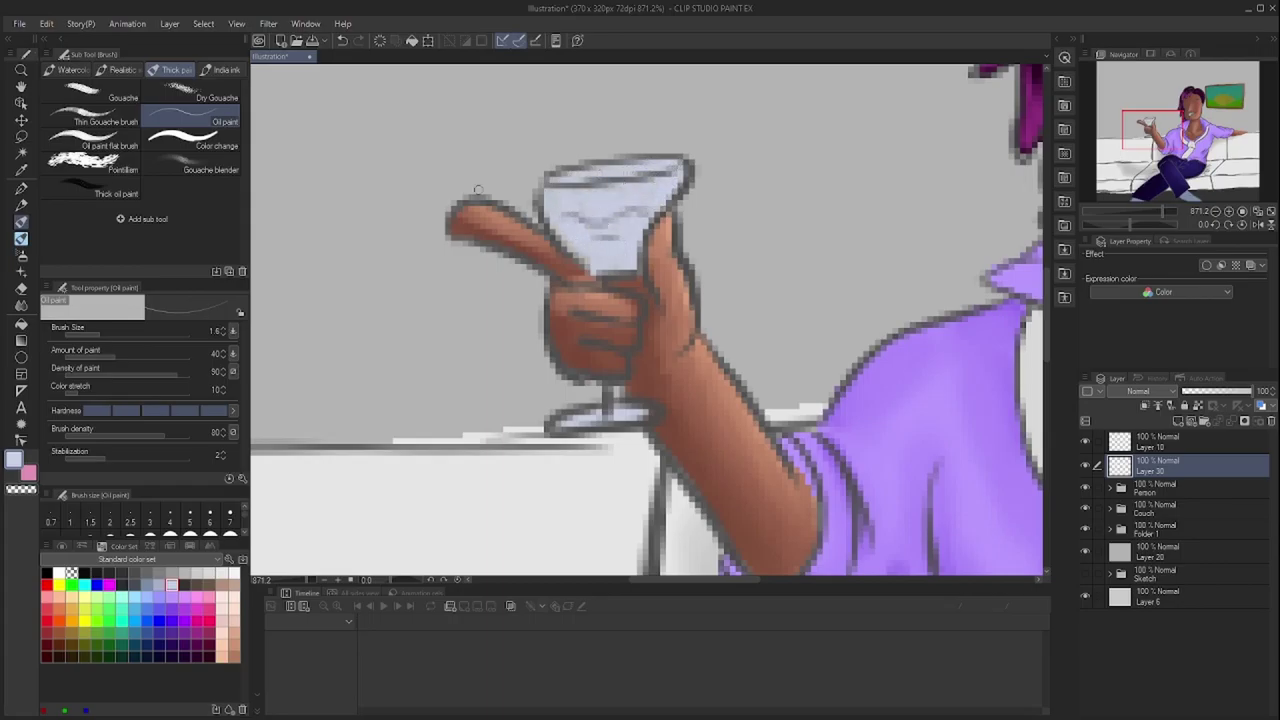
Replace the pale blue above the liquid line and on the base of the glass with near-white
{"action": "key", "text": "g"}
{"action": "left_click", "coordinate": [593, 208]}
{"action": "key", "text": "b"}
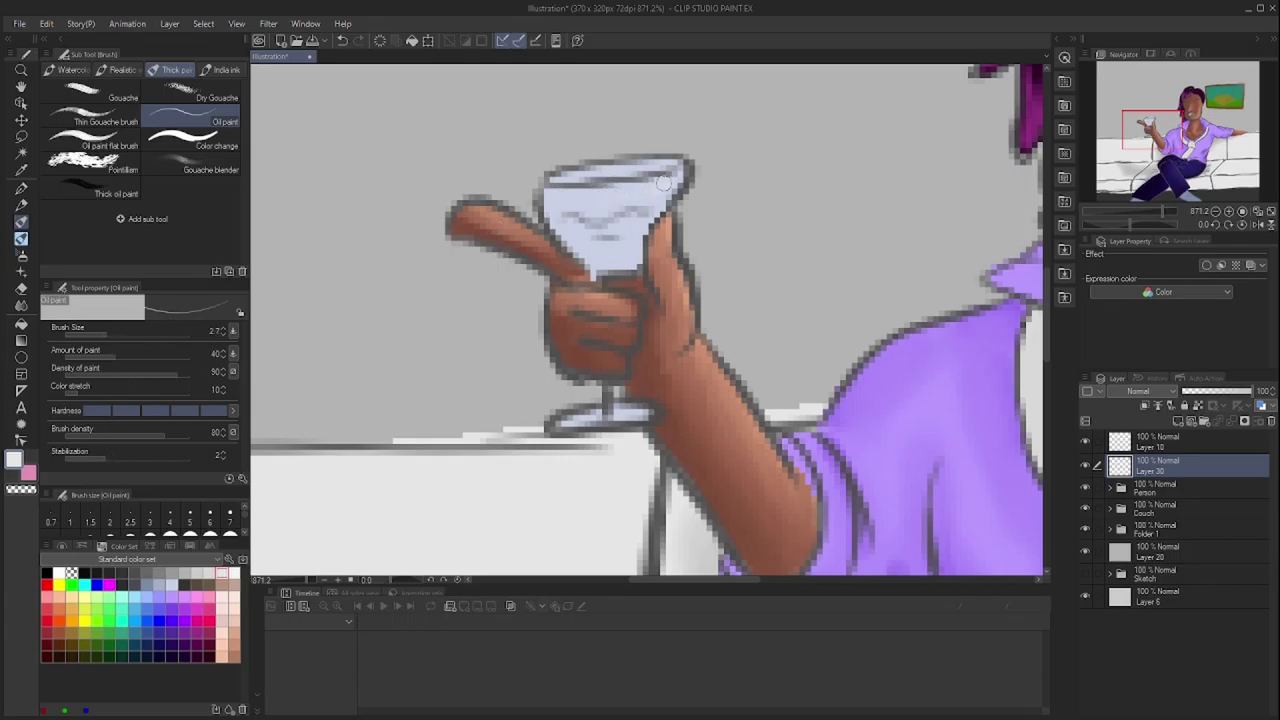
{"action": "left_click_drag", "start_coordinate": [610, 195], "coordinate": [650, 170]}
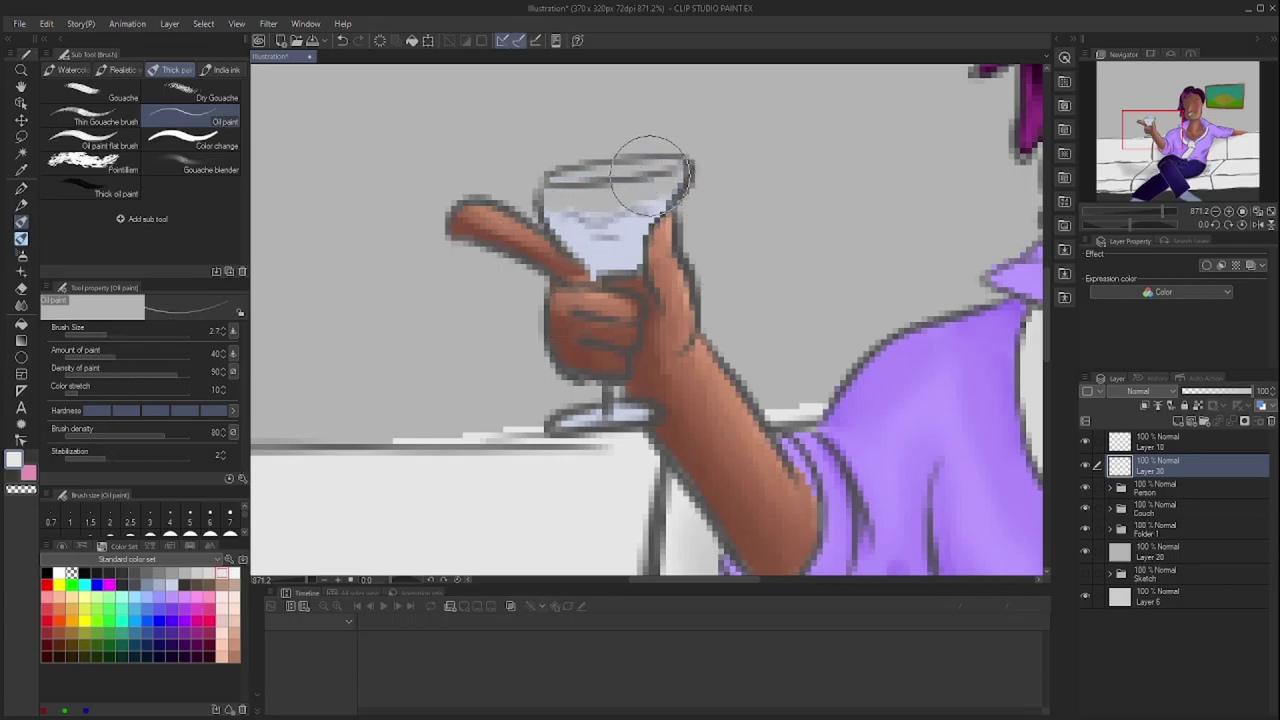
{"action": "left_click_drag", "start_coordinate": [610, 420], "coordinate": [567, 346]}
{"action": "left_click", "coordinate": [234, 573]}
{"action": "mouse_move", "coordinate": [548, 212]}
{"action": "left_mouse_down"}
{"action": "mouse_move", "coordinate": [607, 203]}
{"action": "mouse_move", "coordinate": [609, 168]}
{"action": "mouse_move", "coordinate": [636, 198]}
{"action": "mouse_move", "coordinate": [563, 227]}
{"action": "left_mouse_up"}
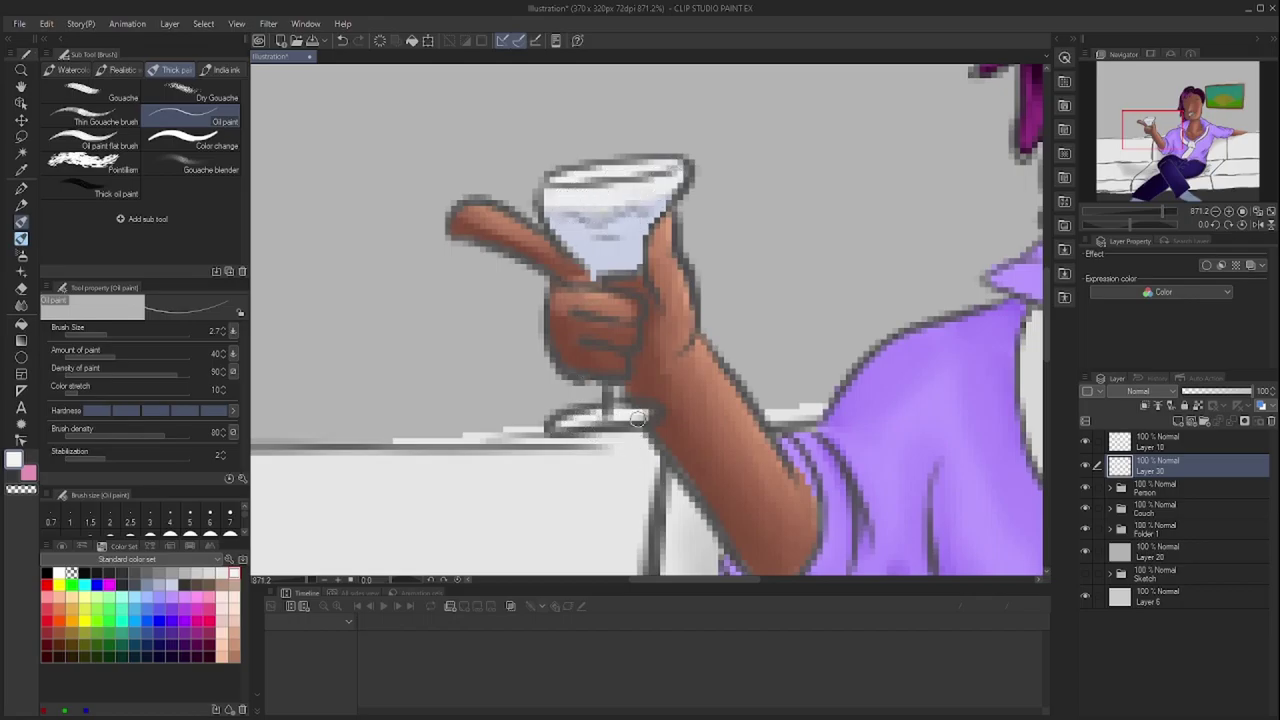
Set the glass colour layer's opacity to 60% and add a new layer above Layer 10
{"action": "scroll", "coordinate": [617, 317], "scroll_direction": "down", "scroll_amount": 6}
{"action": "left_click_drag", "start_coordinate": [861, 434], "coordinate": [790, 425]}
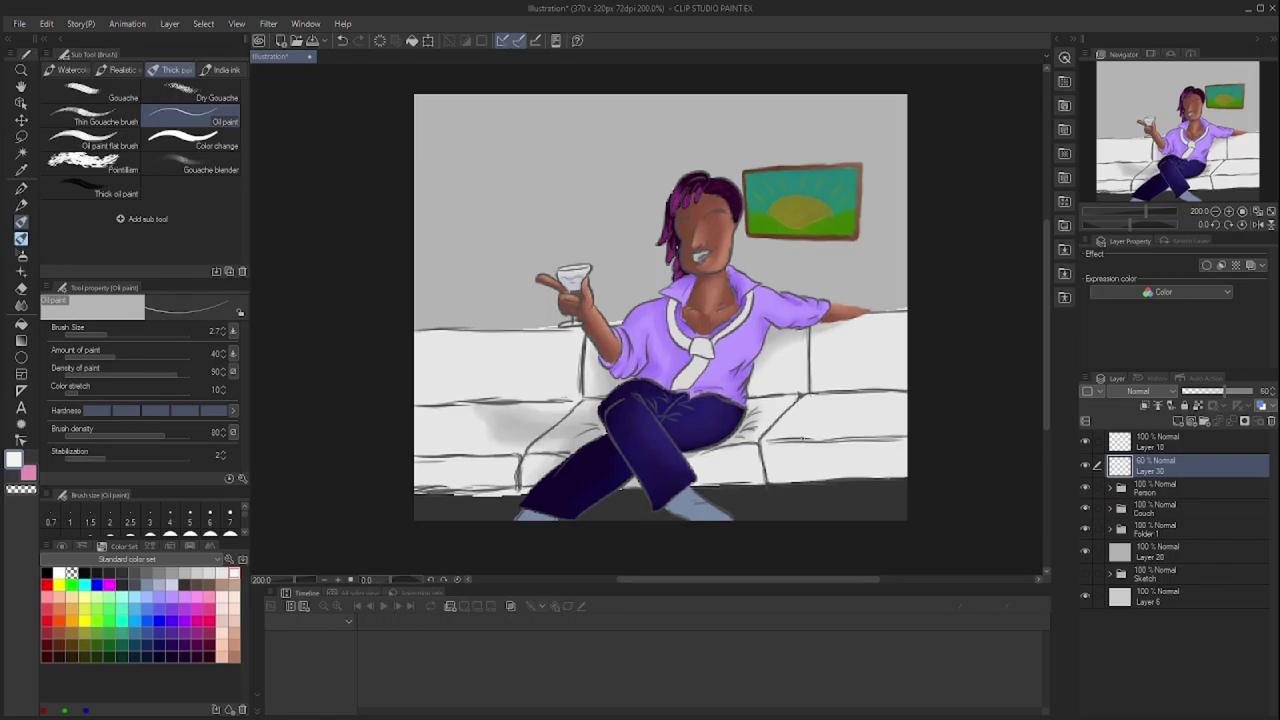
{"action": "left_click", "coordinate": [1178, 440]}
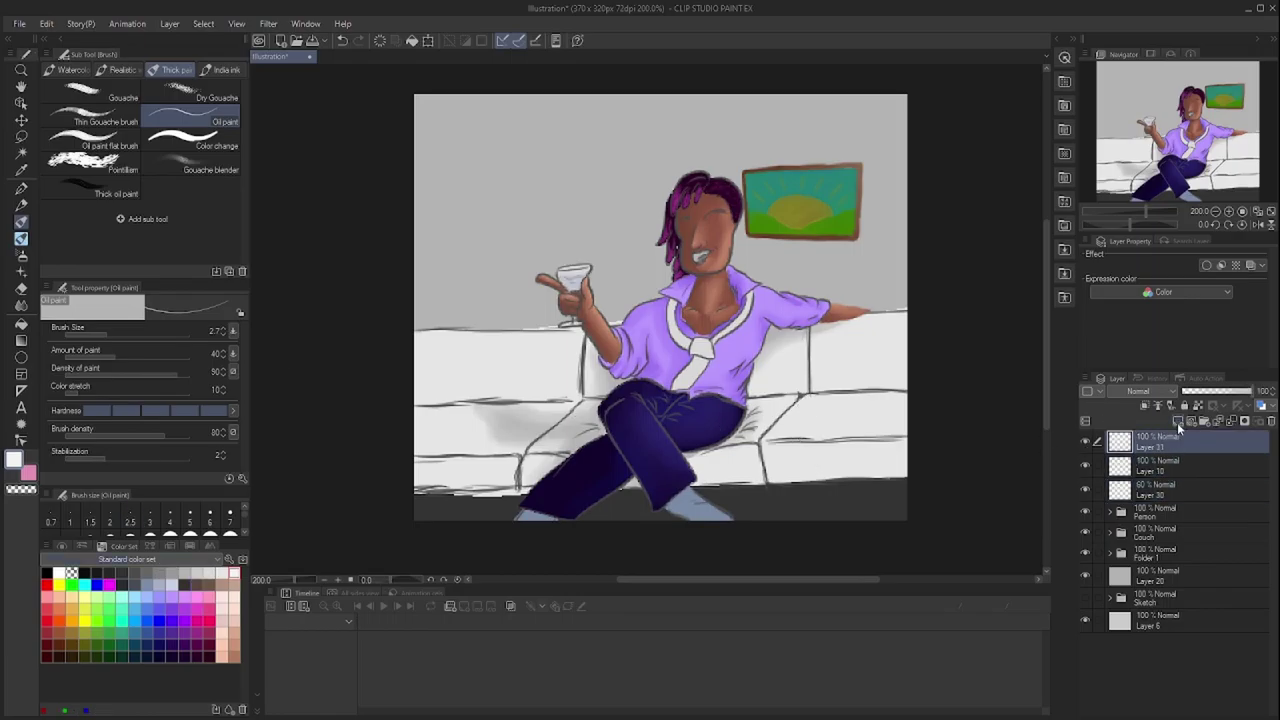